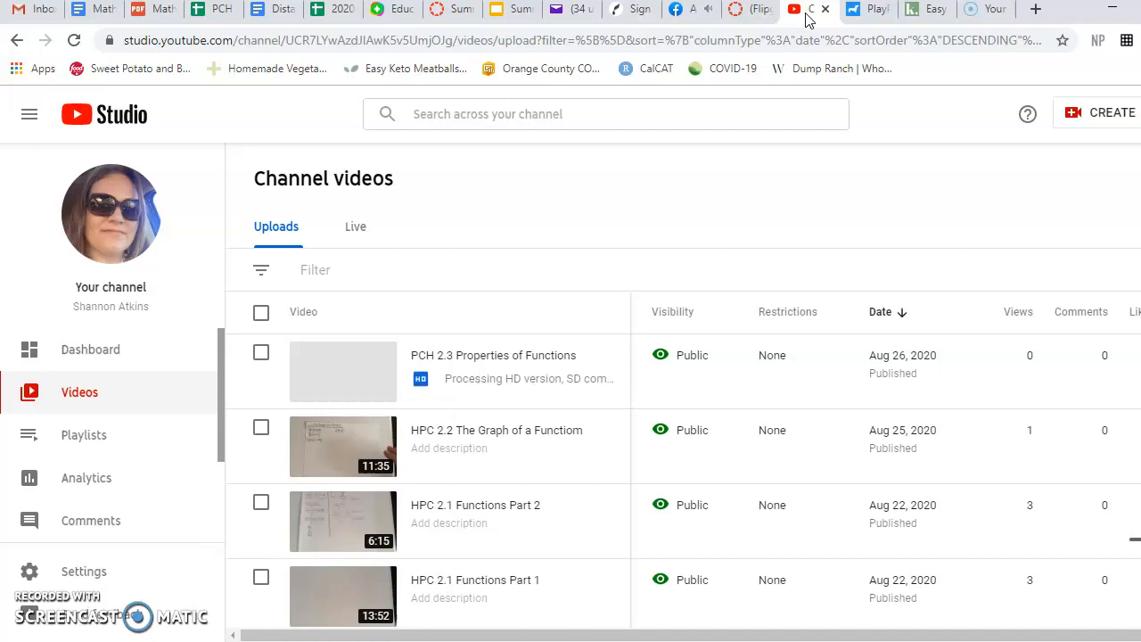
# Get the shareable link of the PCH 2.3 Properties of Functions video.
pyautogui.moveTo(470, 375)
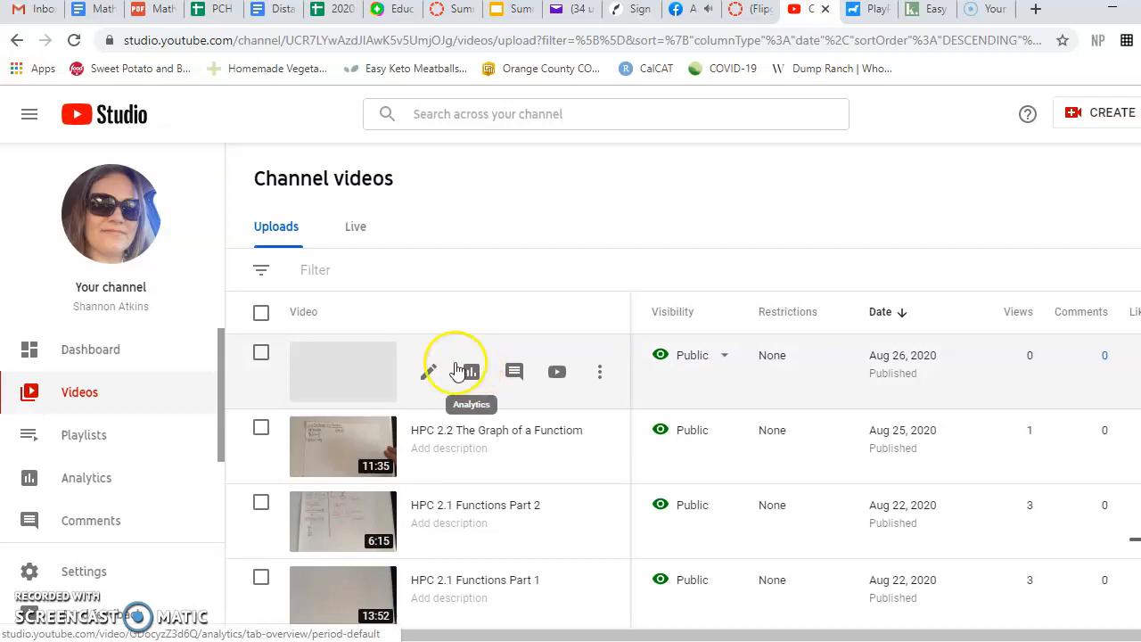
pyautogui.click(600, 372)
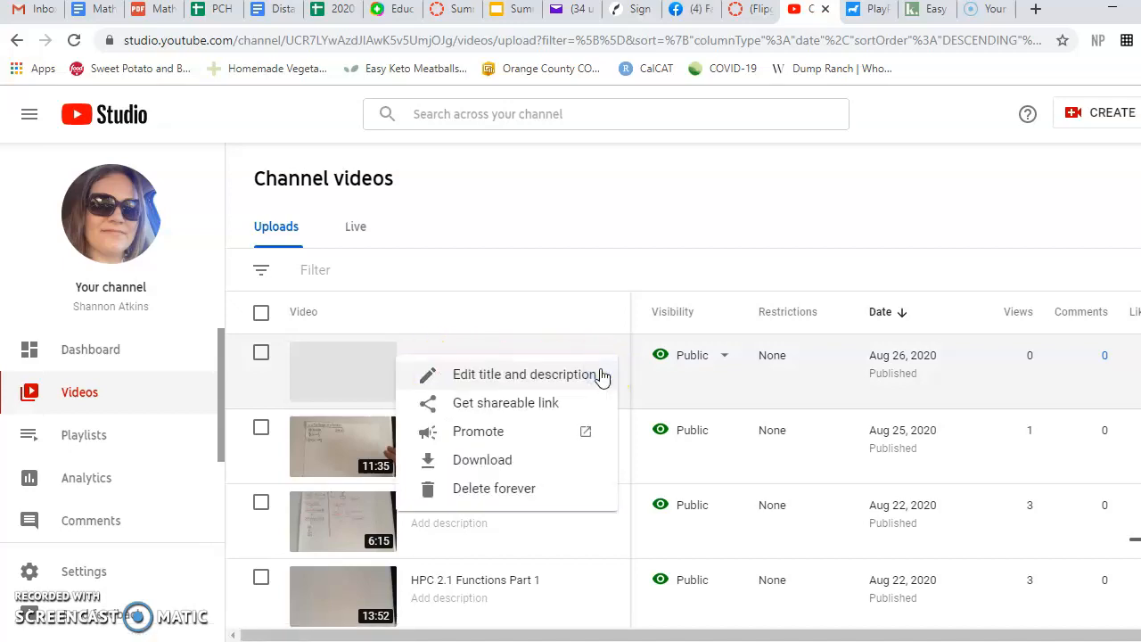
pyautogui.click(546, 407)
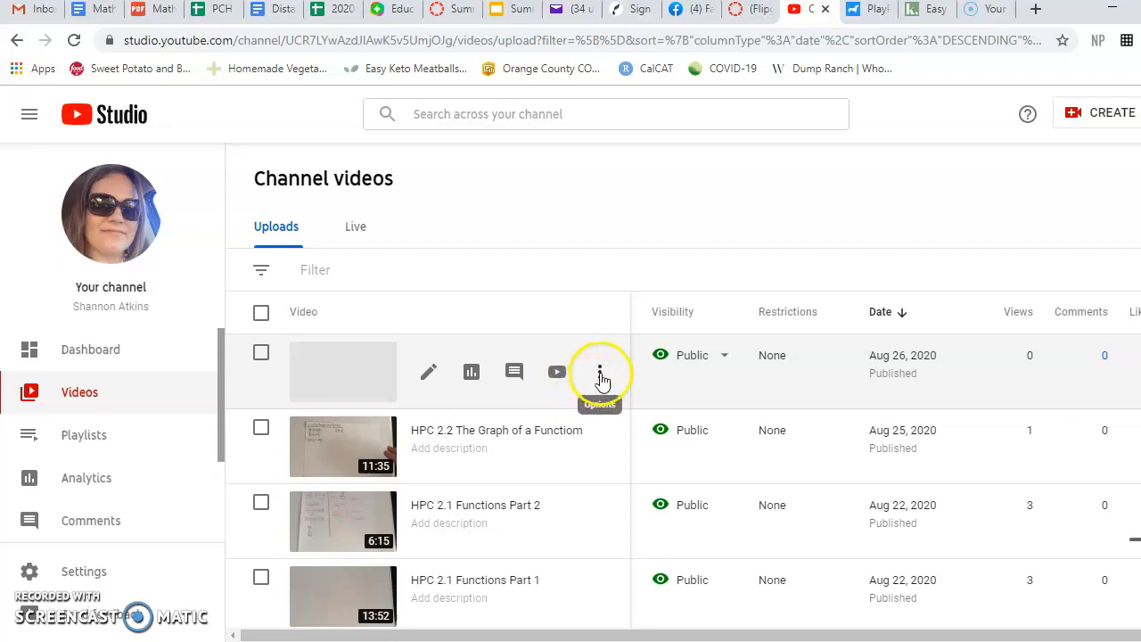
# Switch to PlayPosit, create a new bulb and start adding a video to it in the designer.
pyautogui.click(867, 19)
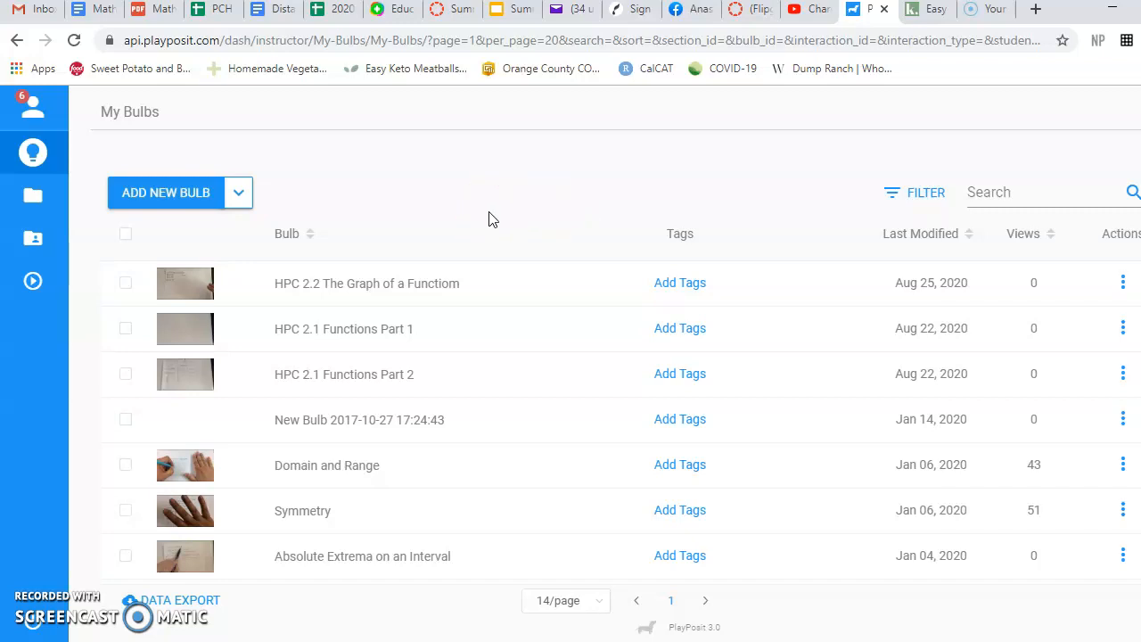
pyautogui.click(167, 198)
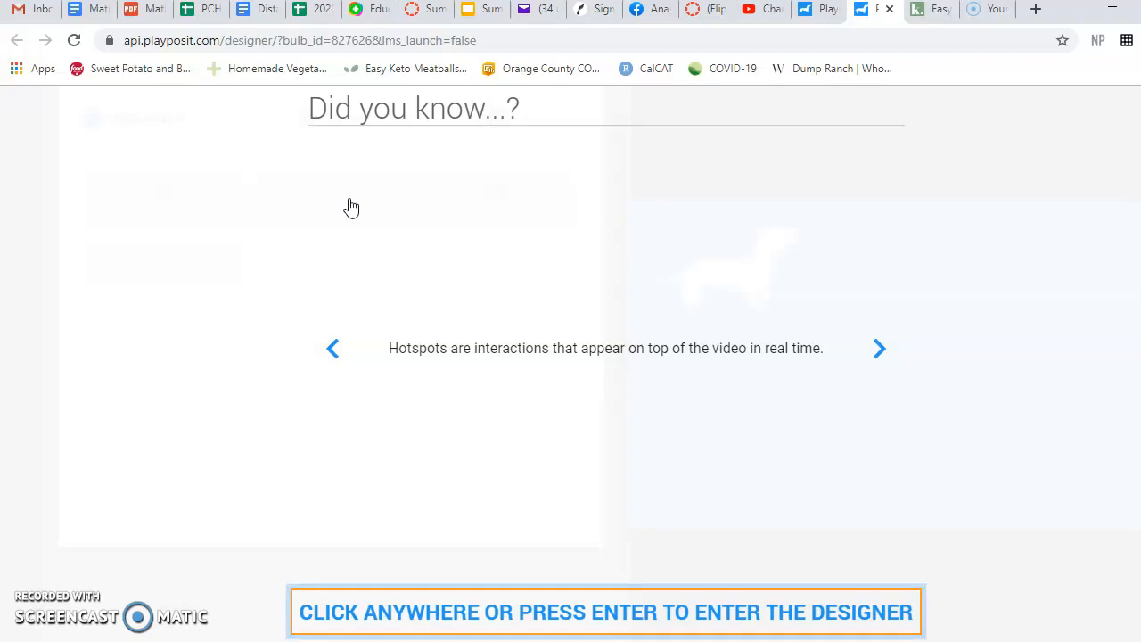
pyautogui.click(598, 349)
pyautogui.click(567, 365)
pyautogui.click(515, 451)
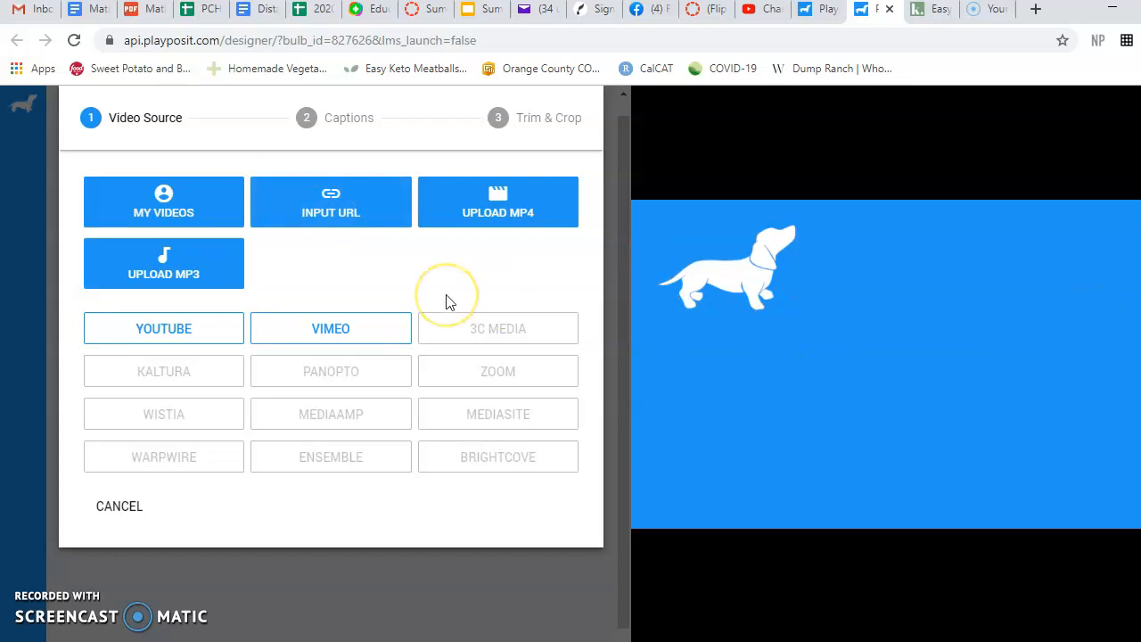
pyautogui.click(354, 222)
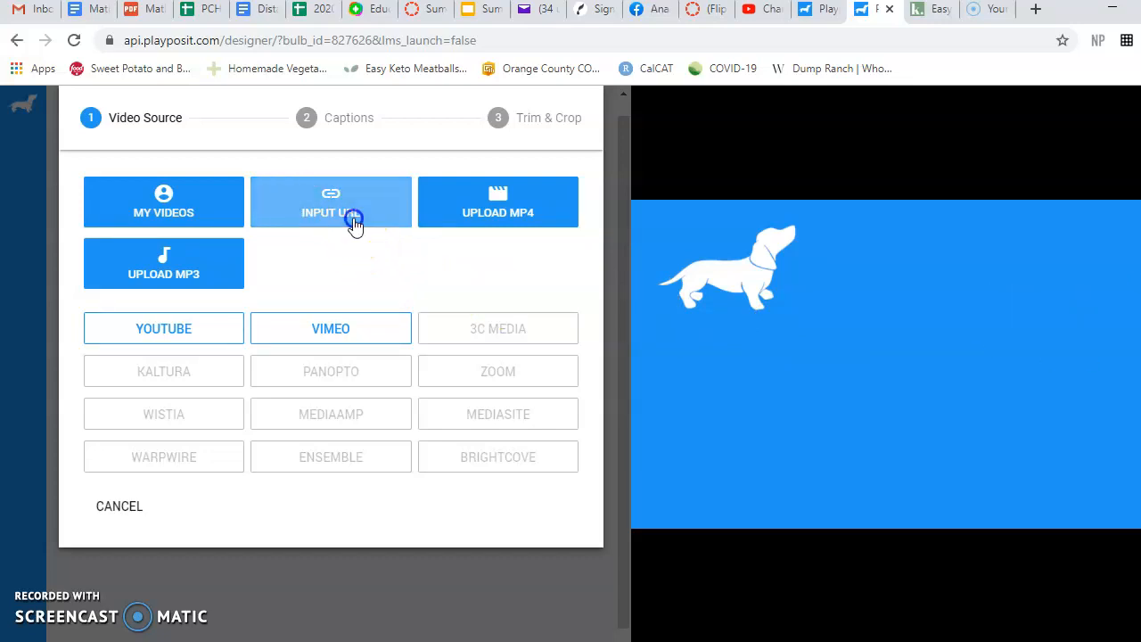
pyautogui.click(426, 224)
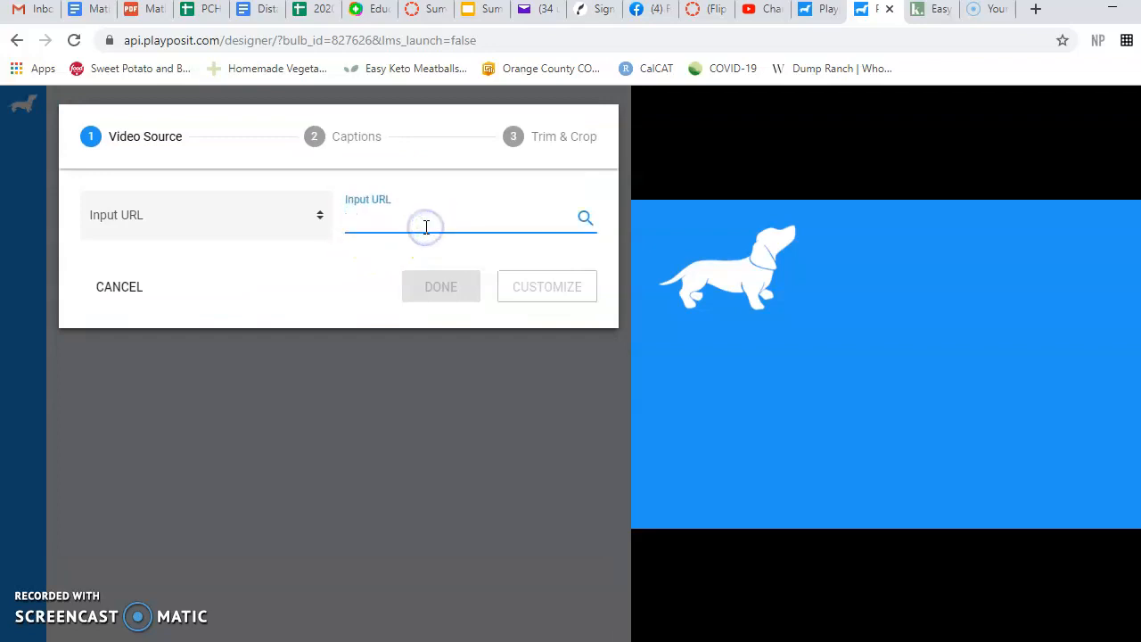
pyautogui.hotkey('ctrl', 'v')
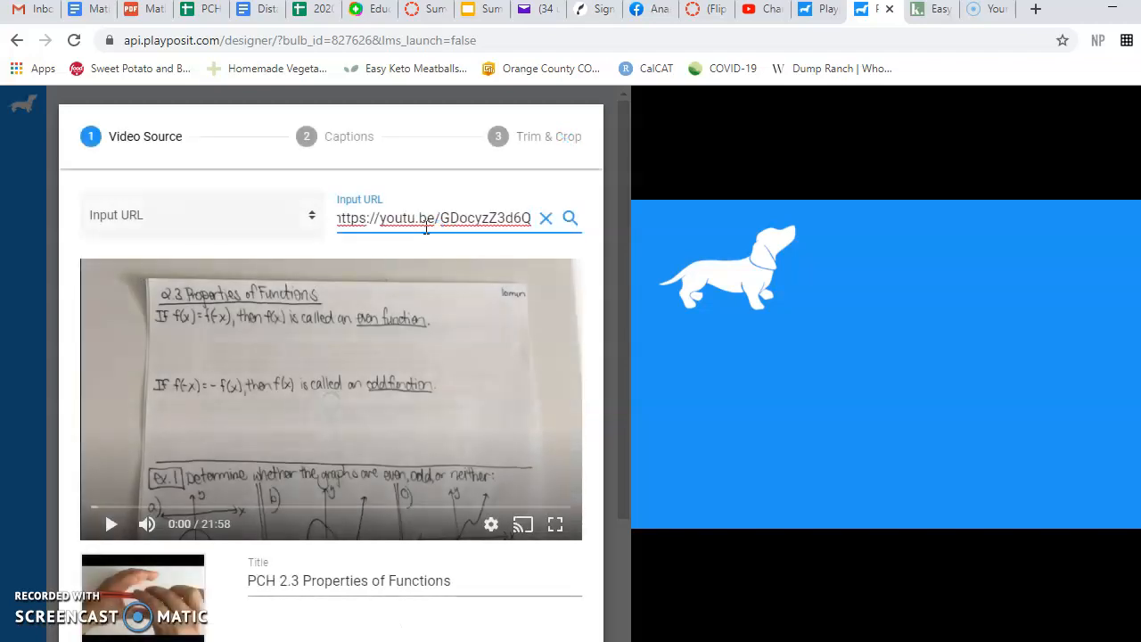
pyautogui.scroll(-3, 427, 227)
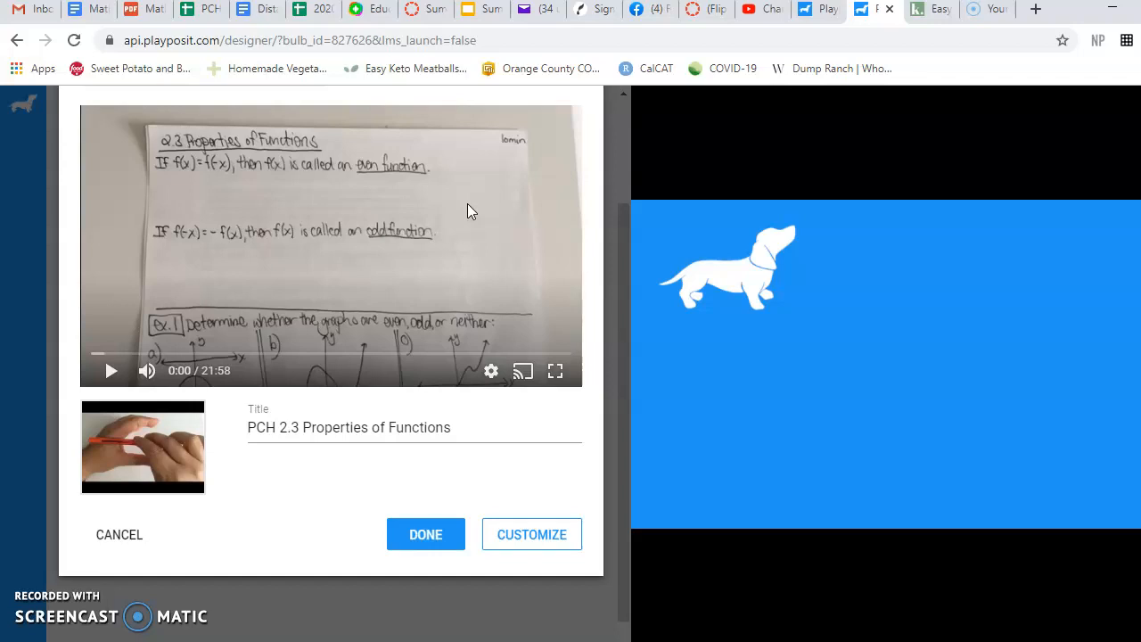
pyautogui.click(425, 537)
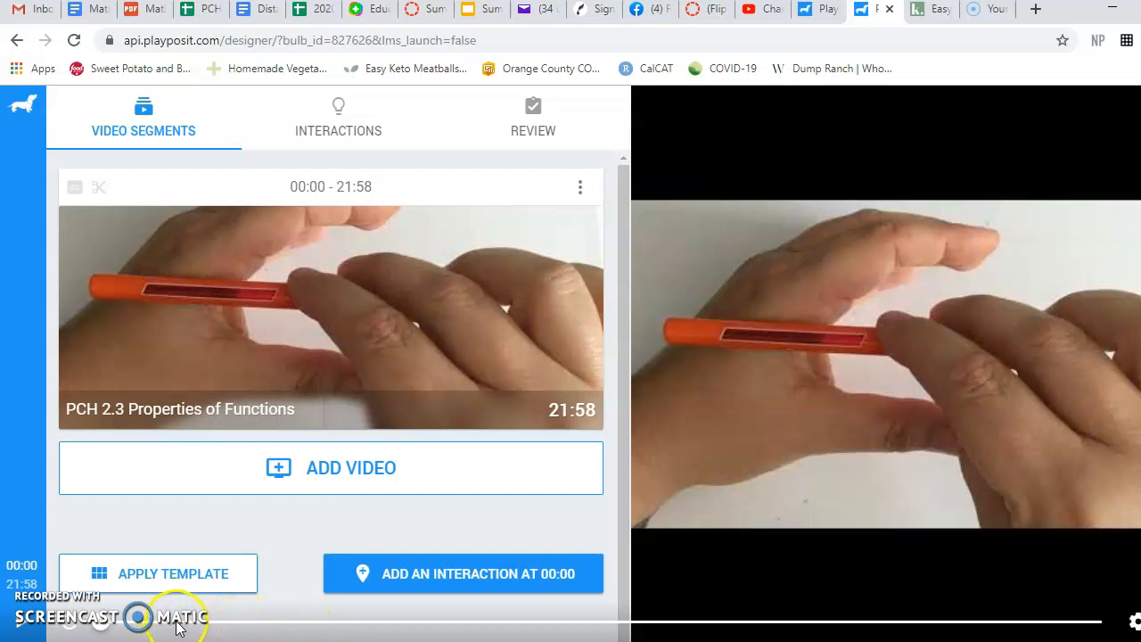
# Find the moment after the point is reflected in the even-function sketch and stop the video at 03:57.
pyautogui.click(249, 622)
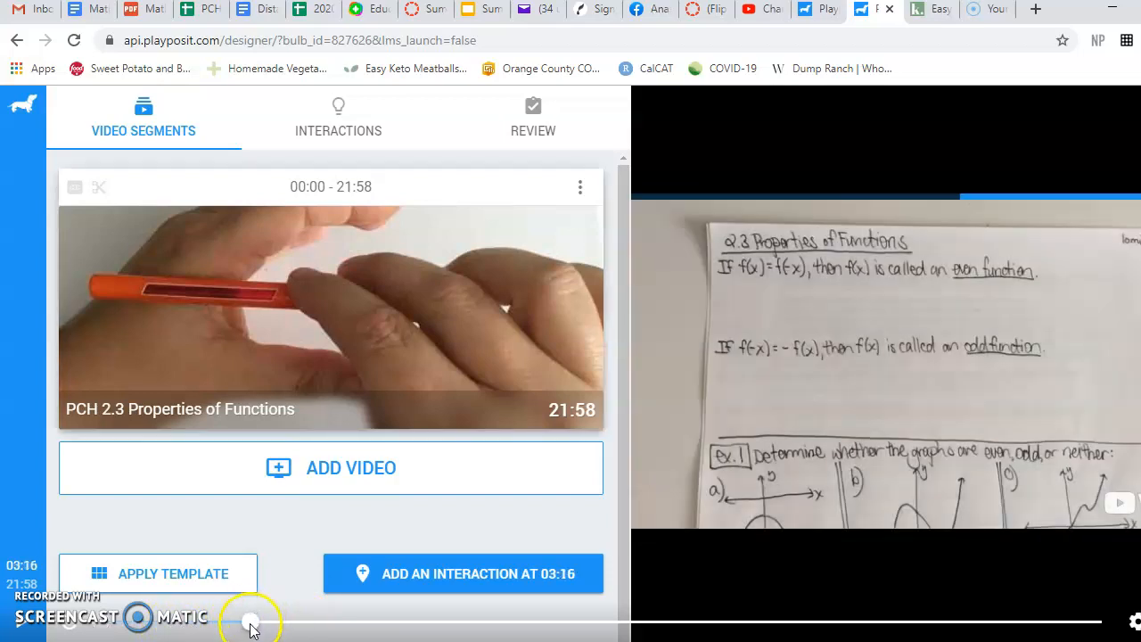
pyautogui.click(274, 624)
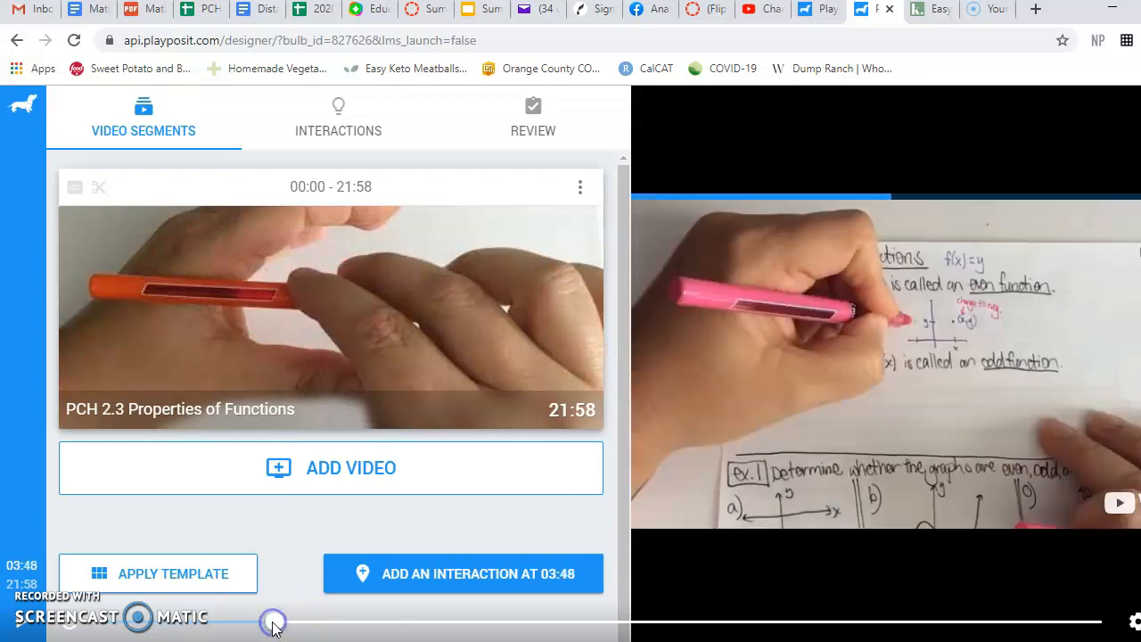
pyautogui.click(295, 622)
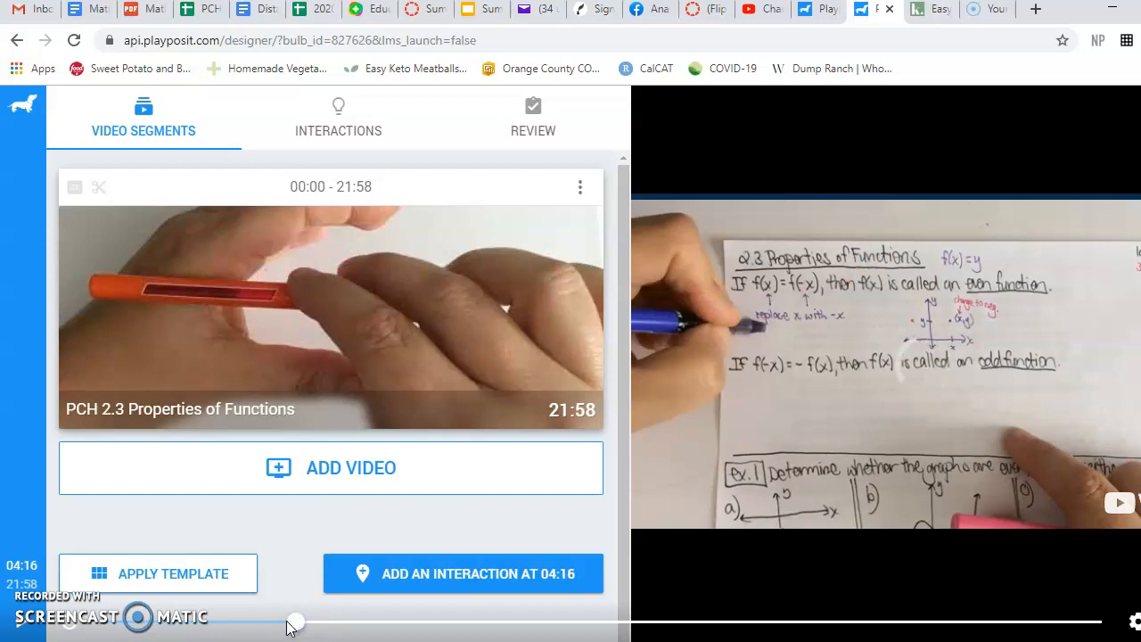
pyautogui.click(282, 624)
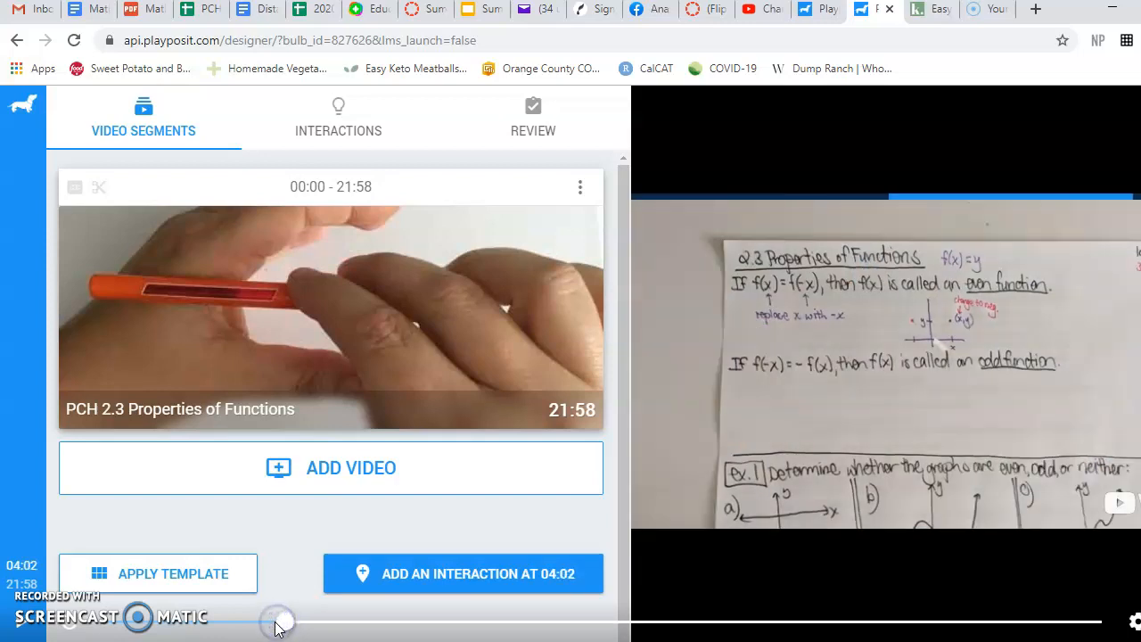
pyautogui.click(274, 624)
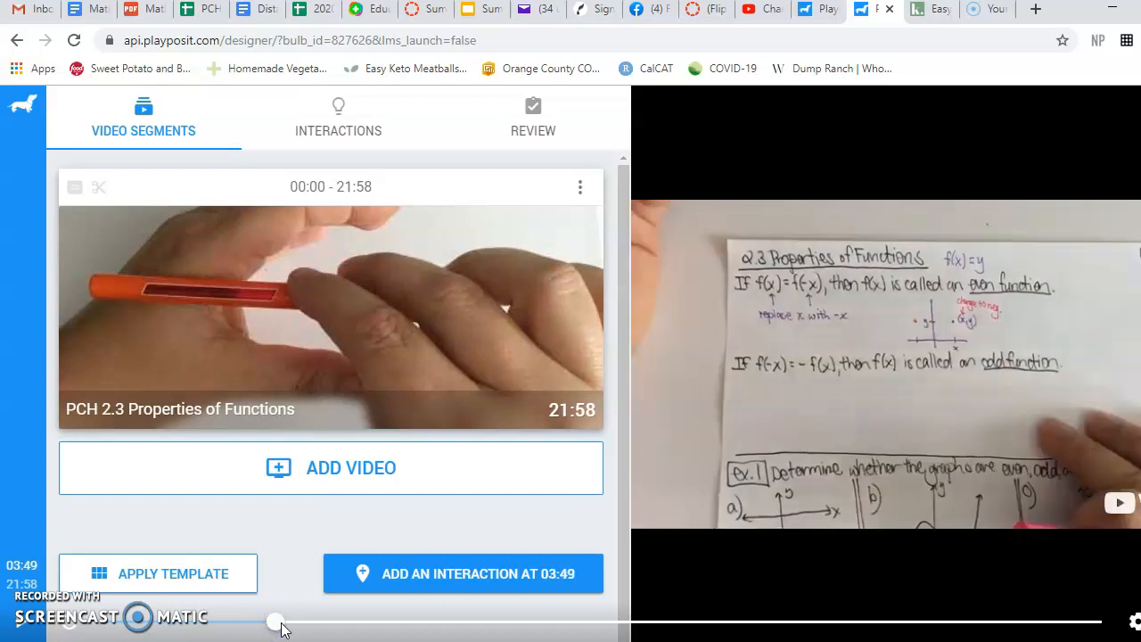
pyautogui.click(257, 621)
pyautogui.click(327, 627)
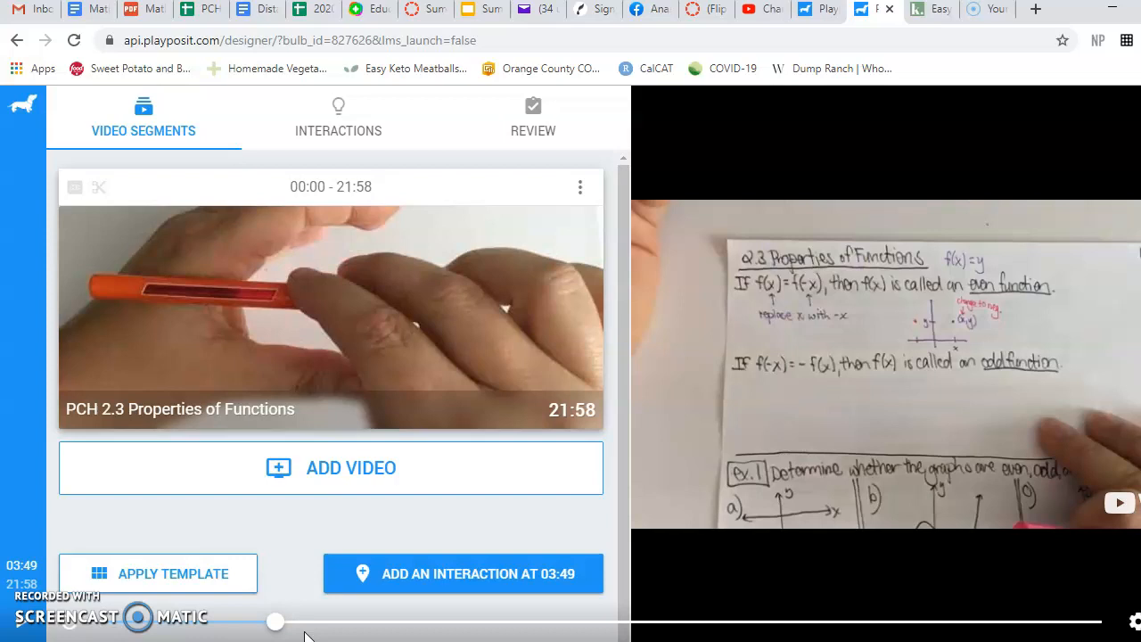
pyautogui.click(258, 622)
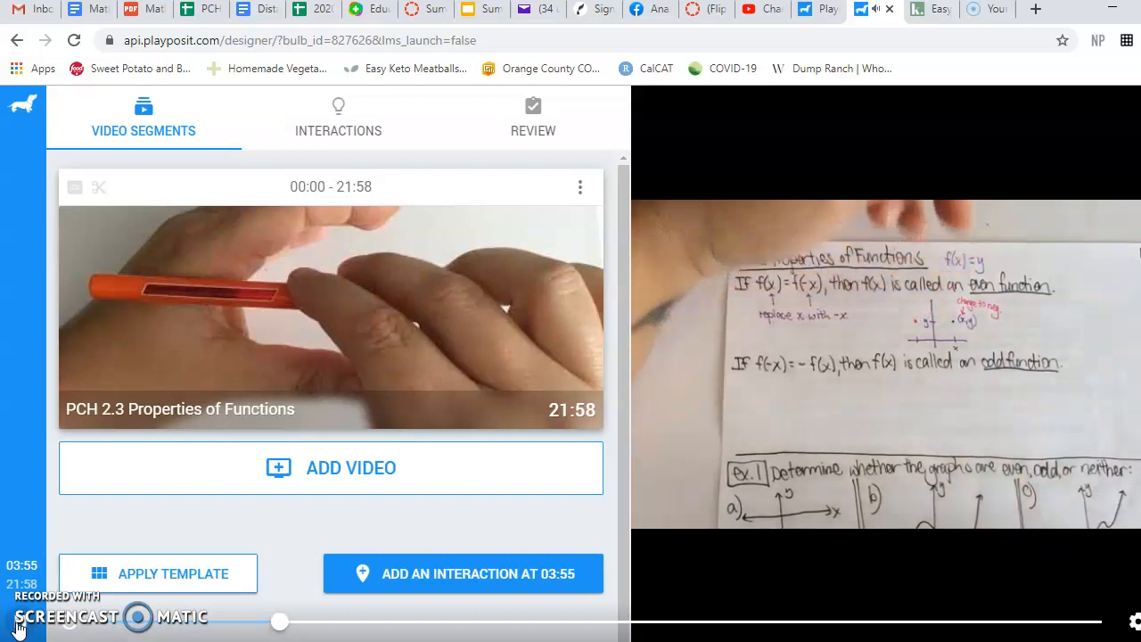
pyautogui.click(19, 629)
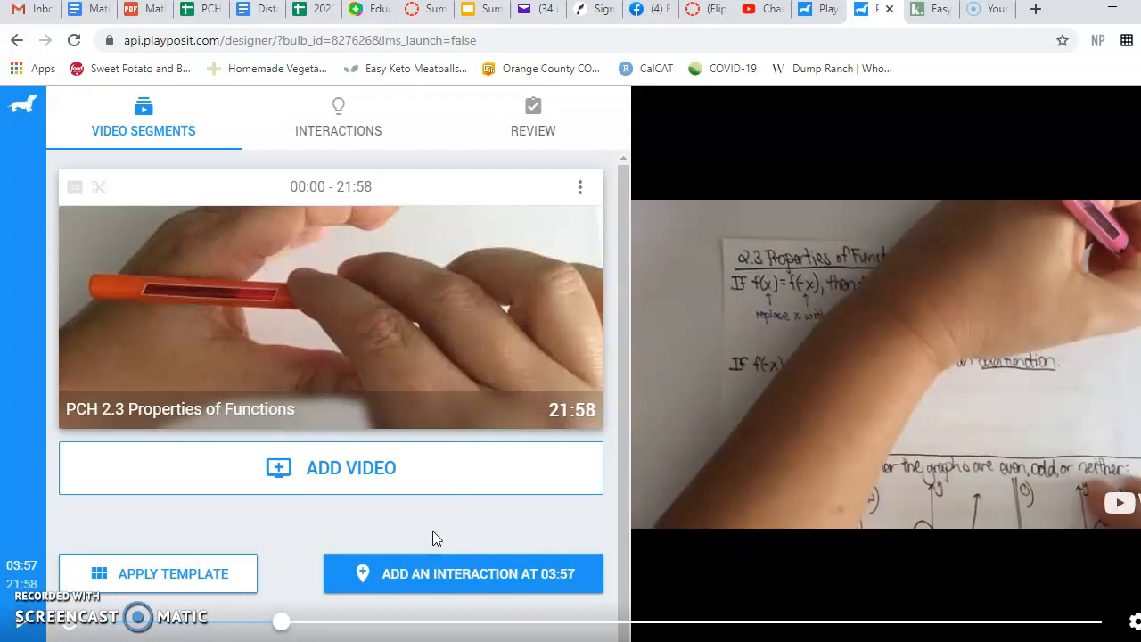
# Add a multiple choice interaction at 03:57 with the question "What did I do to that point?".
pyautogui.click(425, 580)
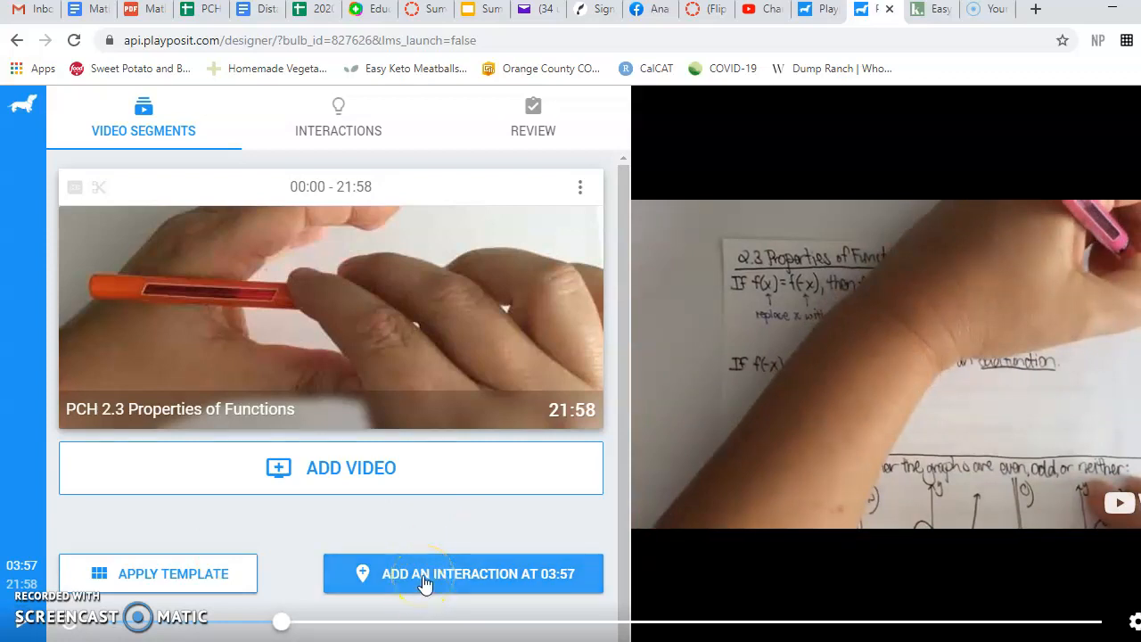
pyautogui.click(423, 579)
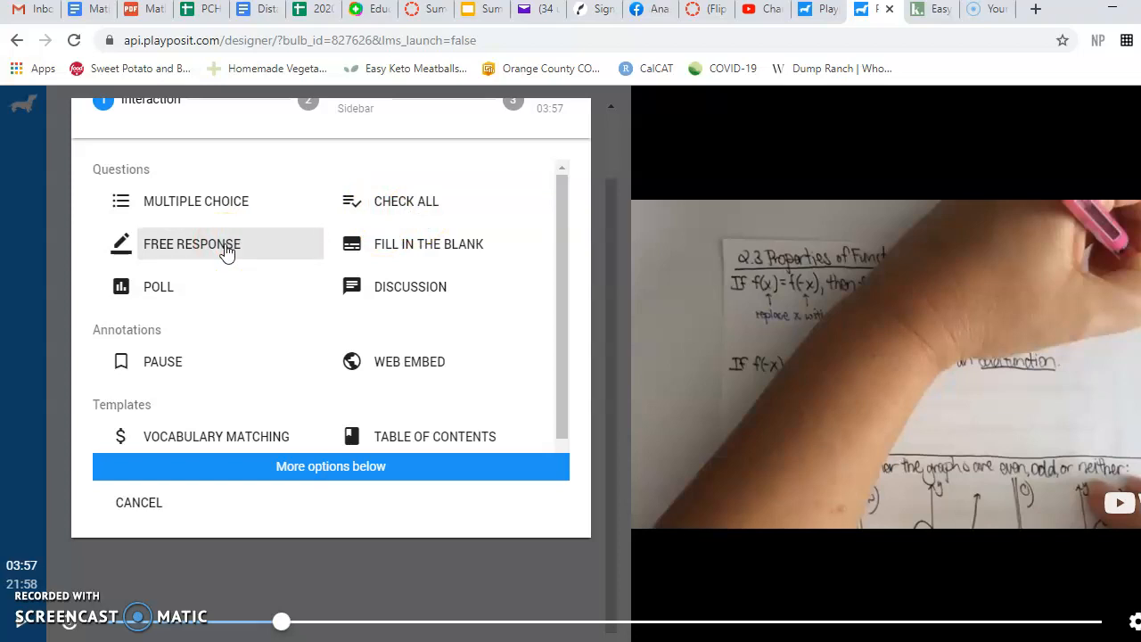
pyautogui.click(370, 250)
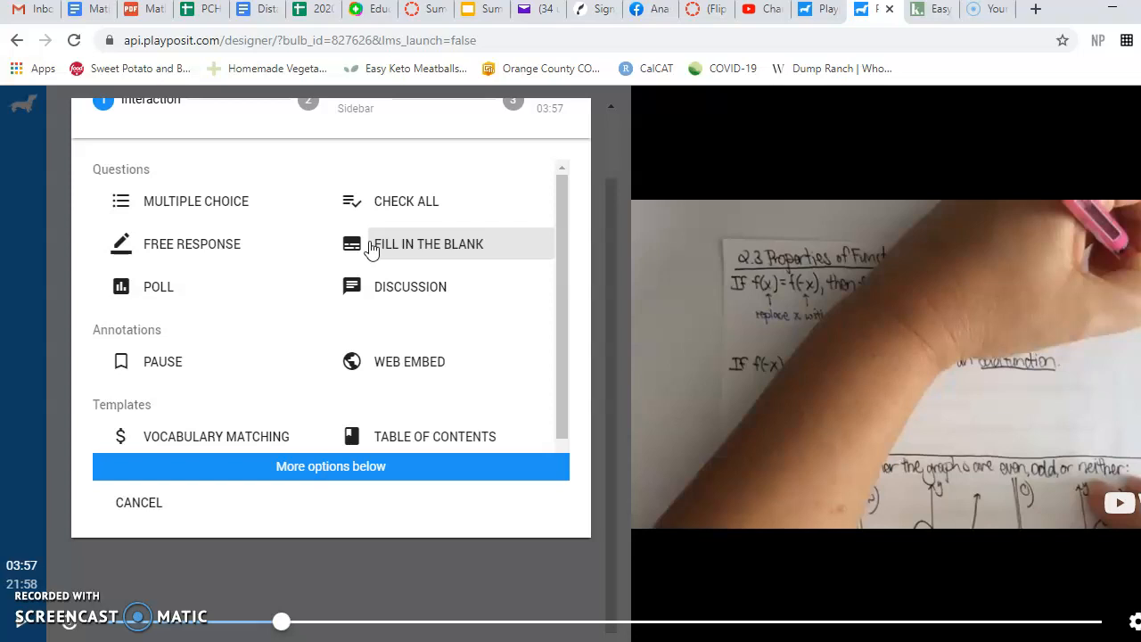
pyautogui.click(229, 207)
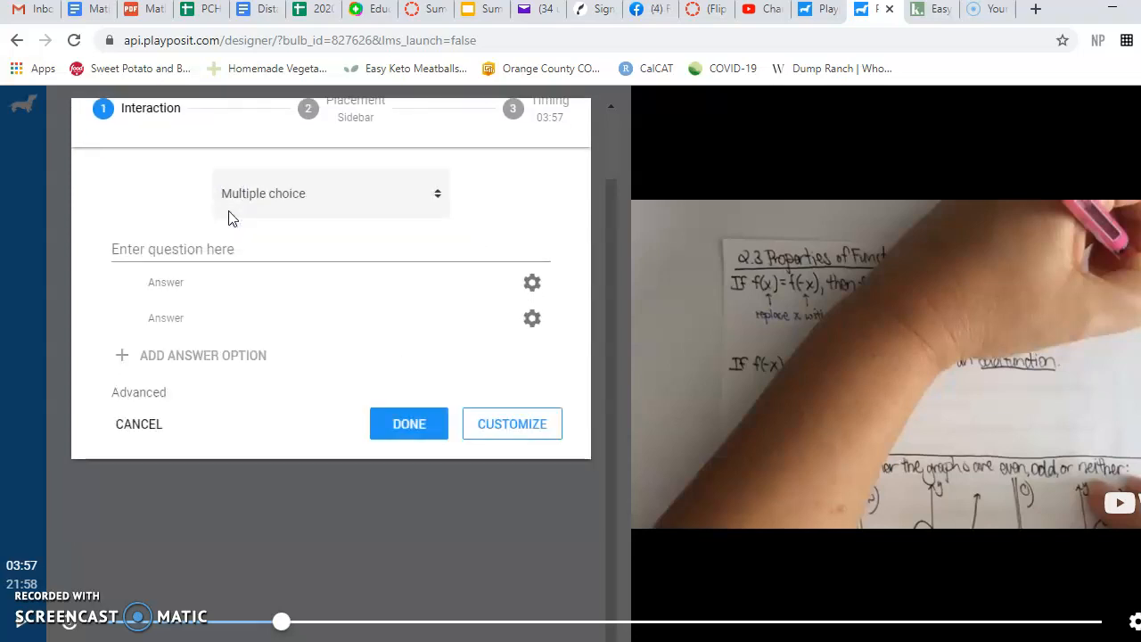
pyautogui.click(251, 245)
pyautogui.write('What did I do to that point?')
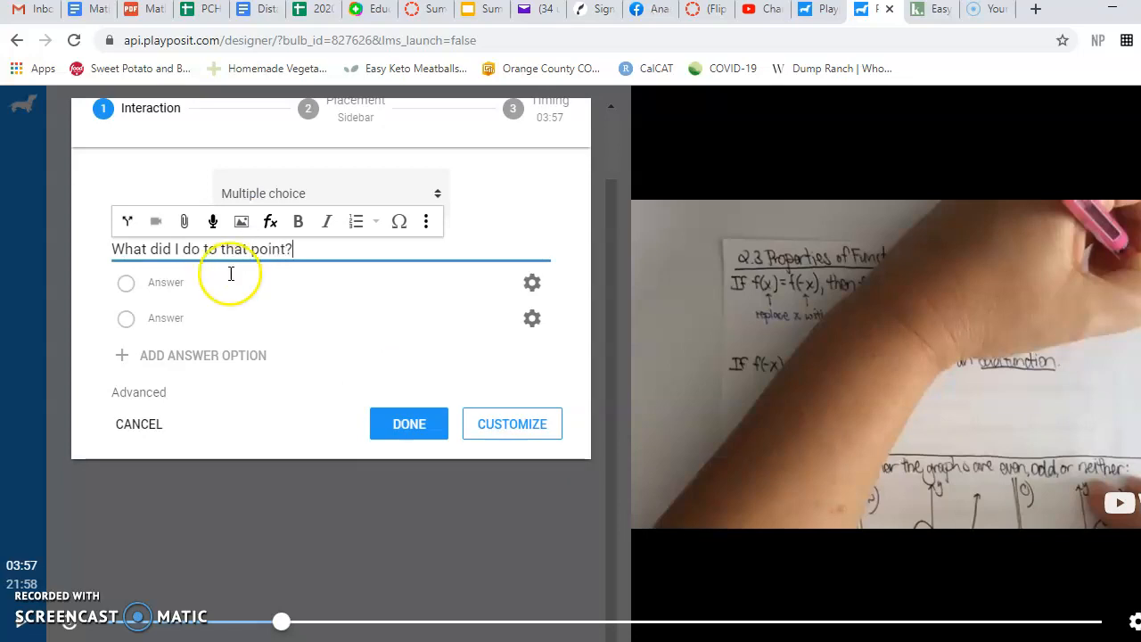
# Add a third answer option, "Reflect along the y-axis", and mark it as the correct answer.
pyautogui.click(187, 322)
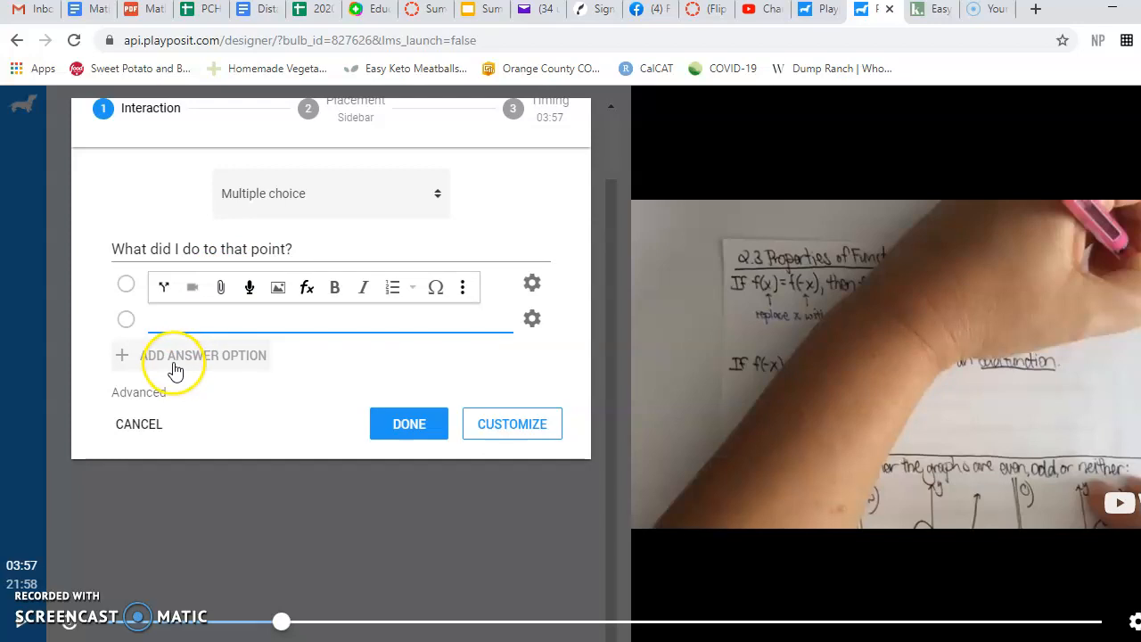
pyautogui.click(176, 358)
pyautogui.click(171, 348)
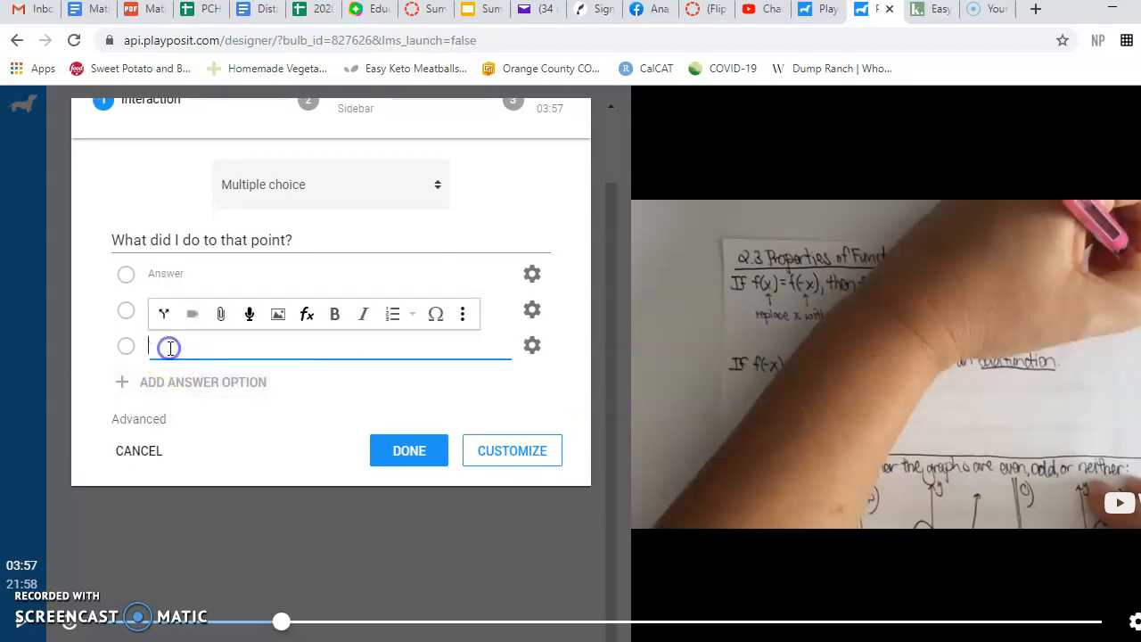
pyautogui.write('Flip')
pyautogui.press('BackSpace')
pyautogui.press('BackSpace')
pyautogui.press('BackSpace')
pyautogui.press('BackSpace')
pyautogui.write('re')
pyautogui.press('BackSpace')
pyautogui.write('Reflect along th')
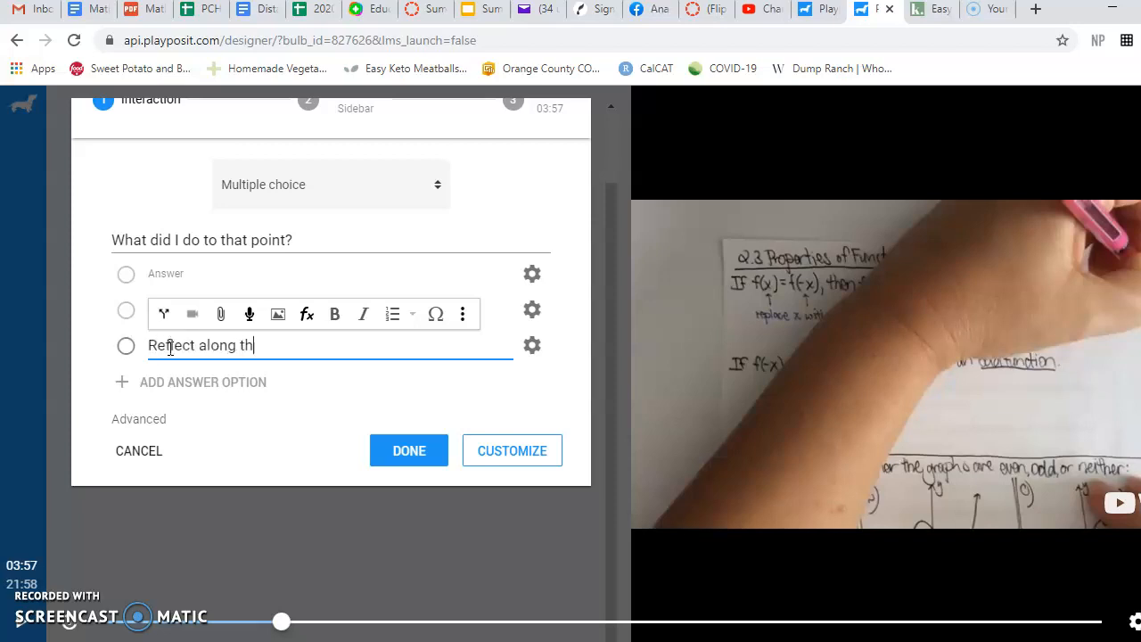
pyautogui.write('e y-axis')
pyautogui.click(127, 347)
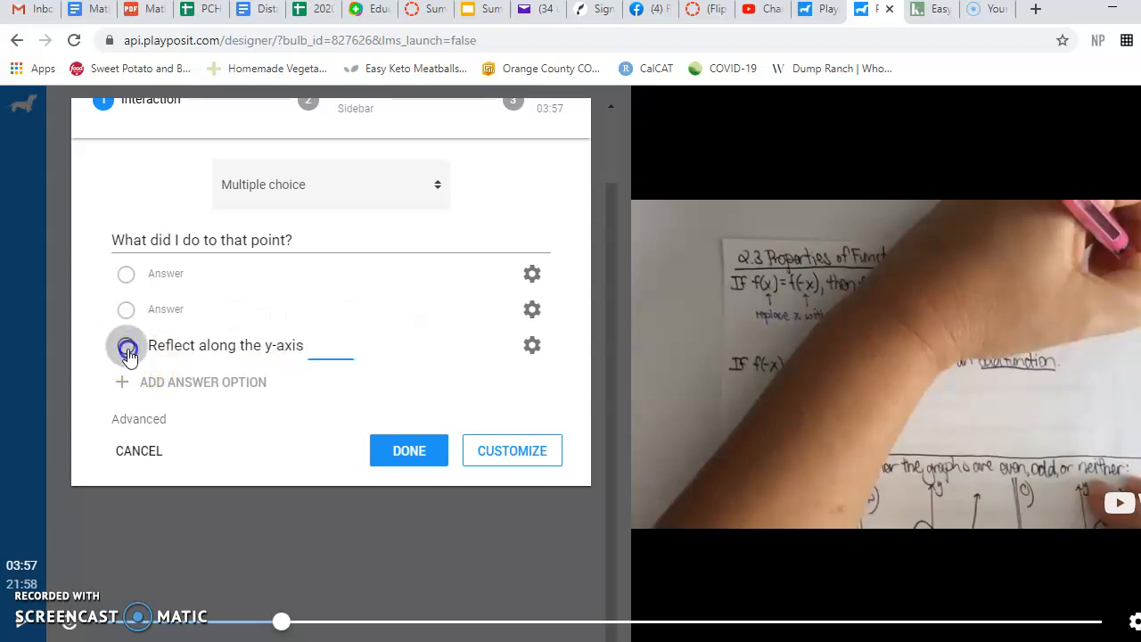
# Fill the first two answers with "Reflect along the x-axis" and "Reflect along the origin", then save the question.
pyautogui.click(170, 275)
pyautogui.write('Reglect a')
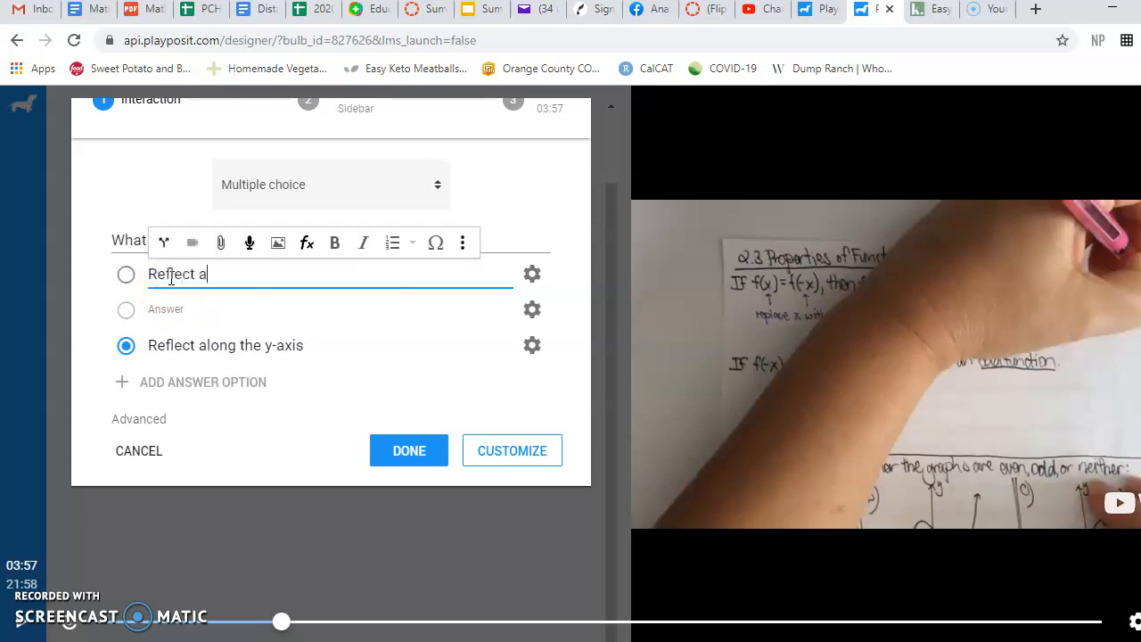
pyautogui.write('long the x-axis')
pyautogui.click(167, 309)
pyautogui.write('Reflet')
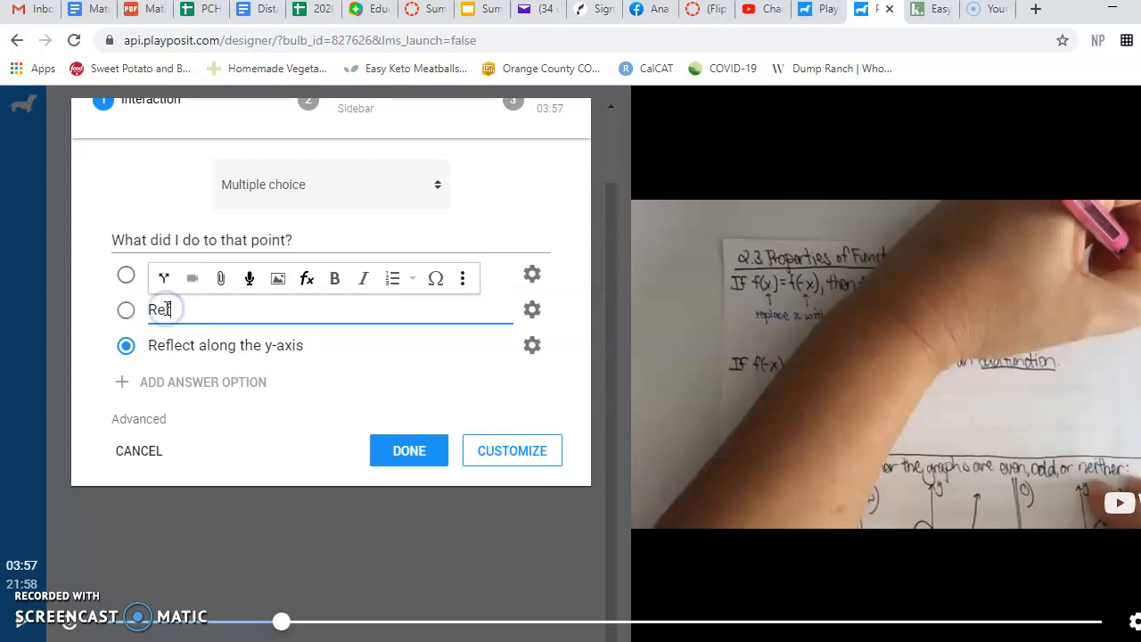
pyautogui.write('t along the origin')
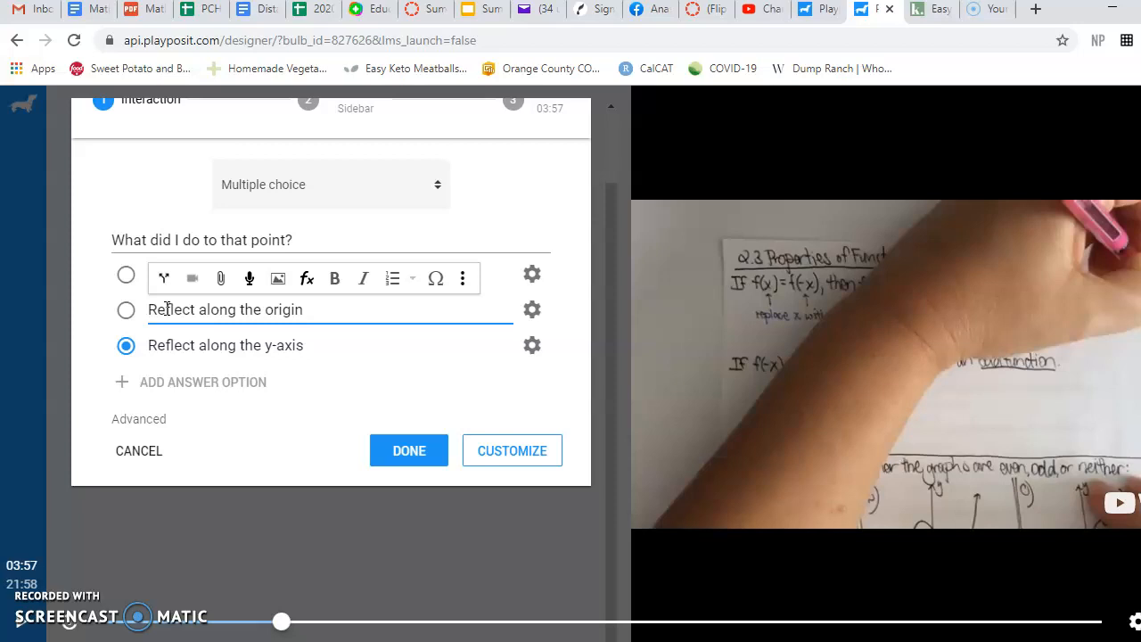
pyautogui.click(321, 432)
pyautogui.click(127, 347)
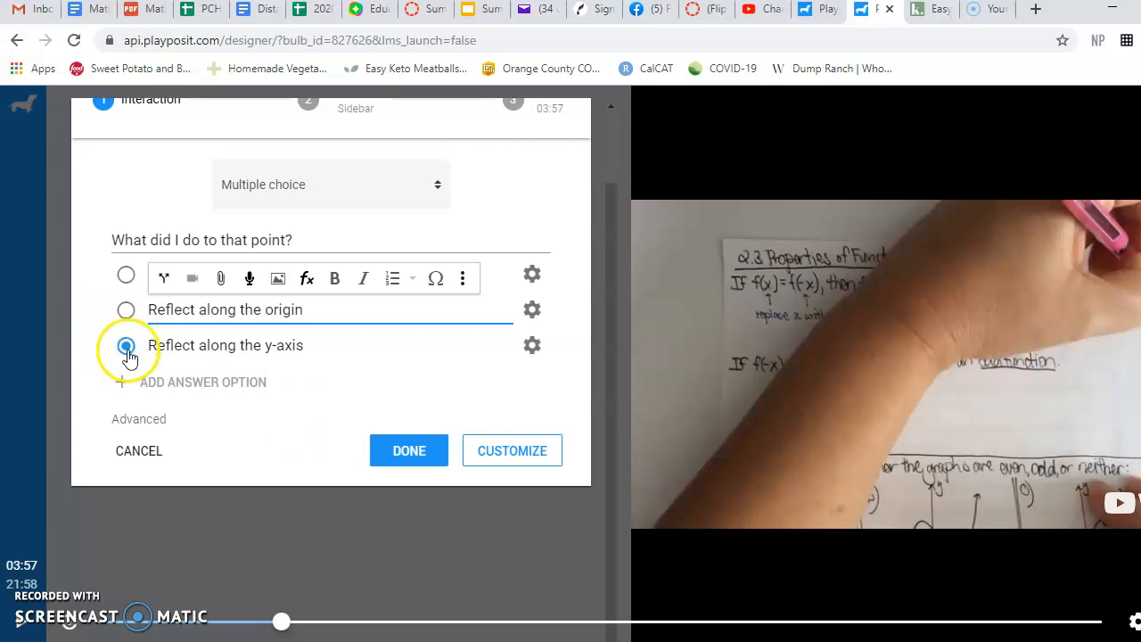
pyautogui.click(410, 454)
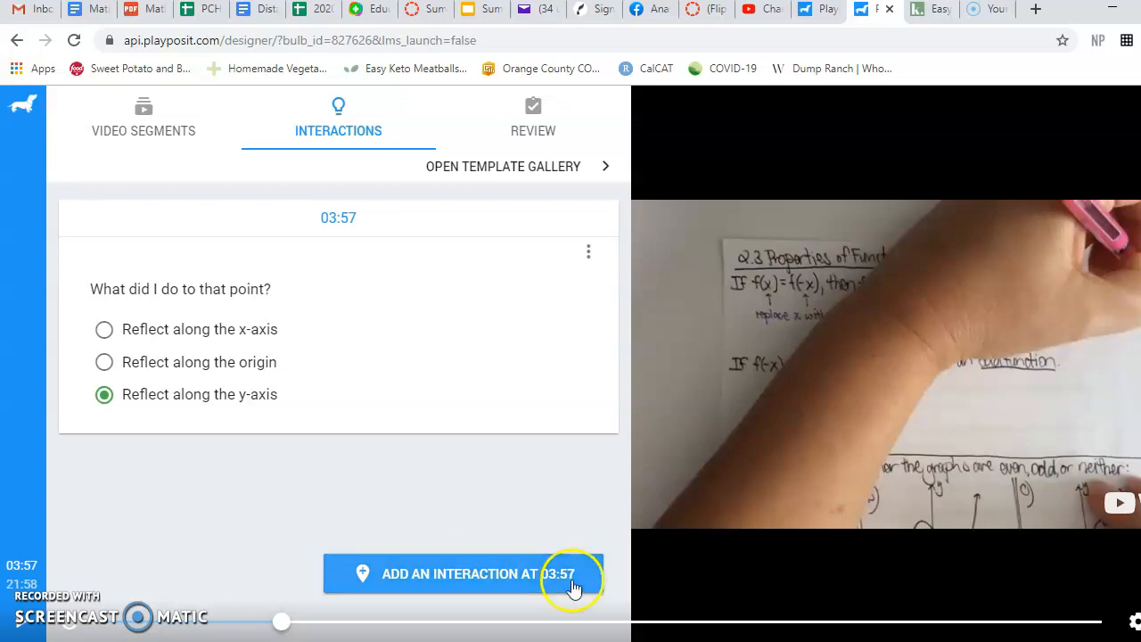
# Advance the video to the Example 1 even/odd graphs and stop it at 09:04.
pyautogui.click(520, 624)
pyautogui.click(510, 623)
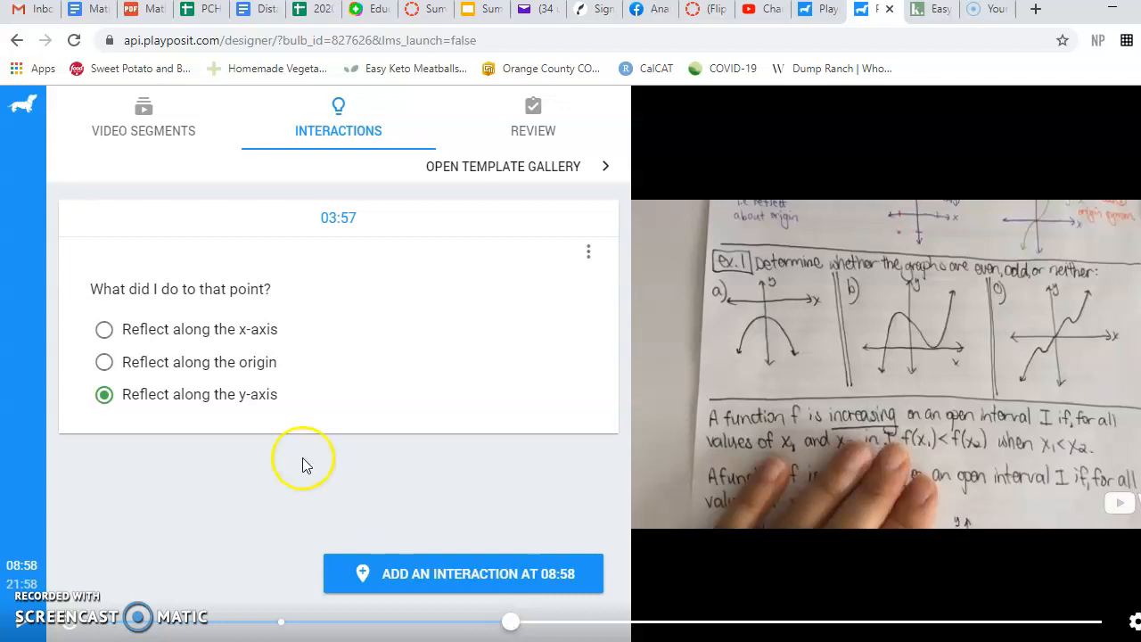
pyautogui.click(19, 630)
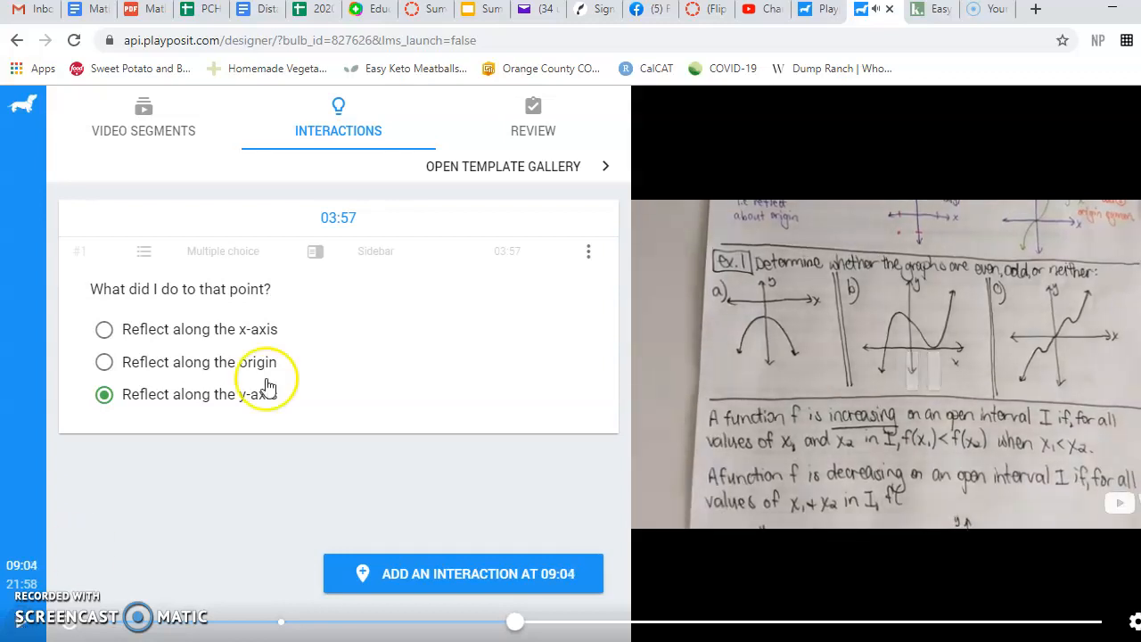
# Add a multiple choice interaction at 09:04 with the question "Determine whether the graphs are even, odd, or neither. Graph a.".
pyautogui.click(446, 579)
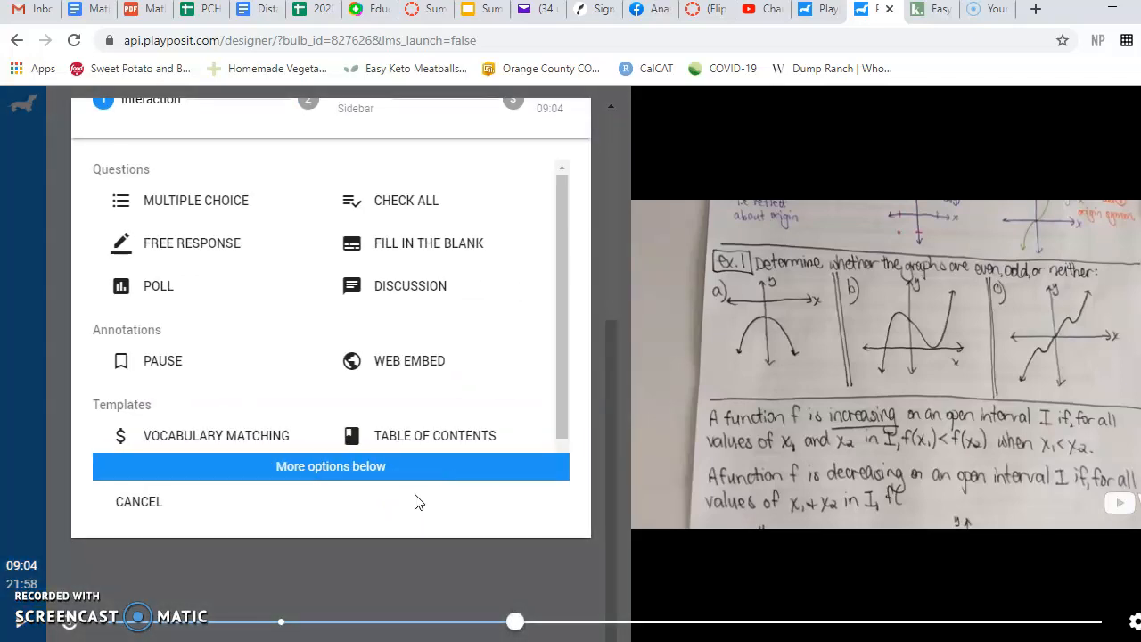
pyautogui.click(296, 225)
pyautogui.click(288, 218)
pyautogui.click(230, 208)
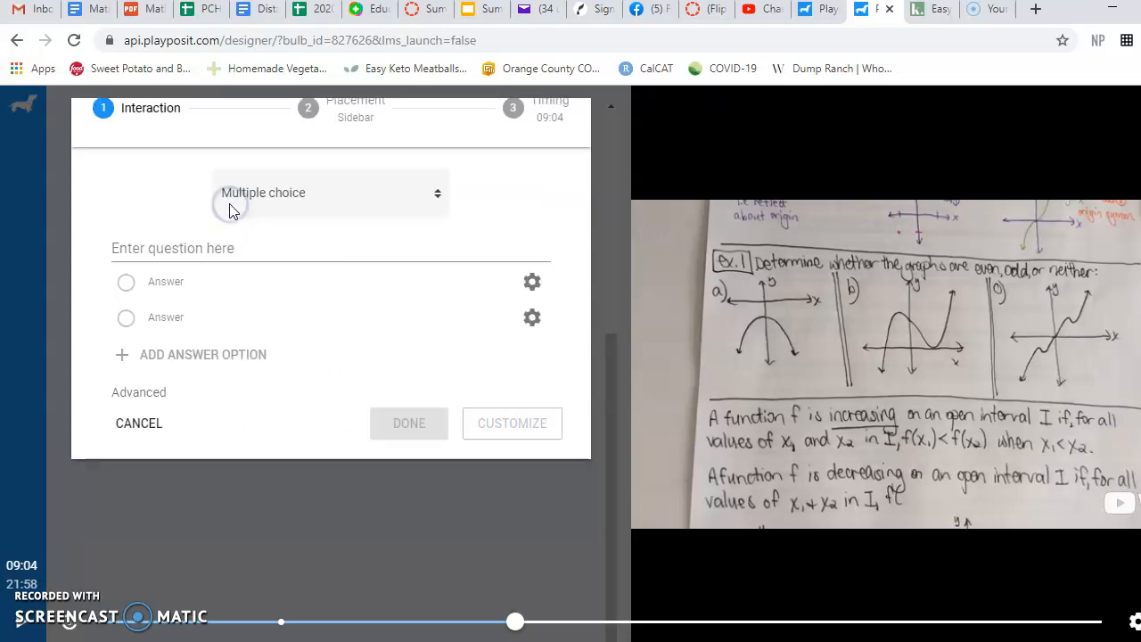
pyautogui.click(312, 247)
pyautogui.write('Determine whether the graphs are ev')
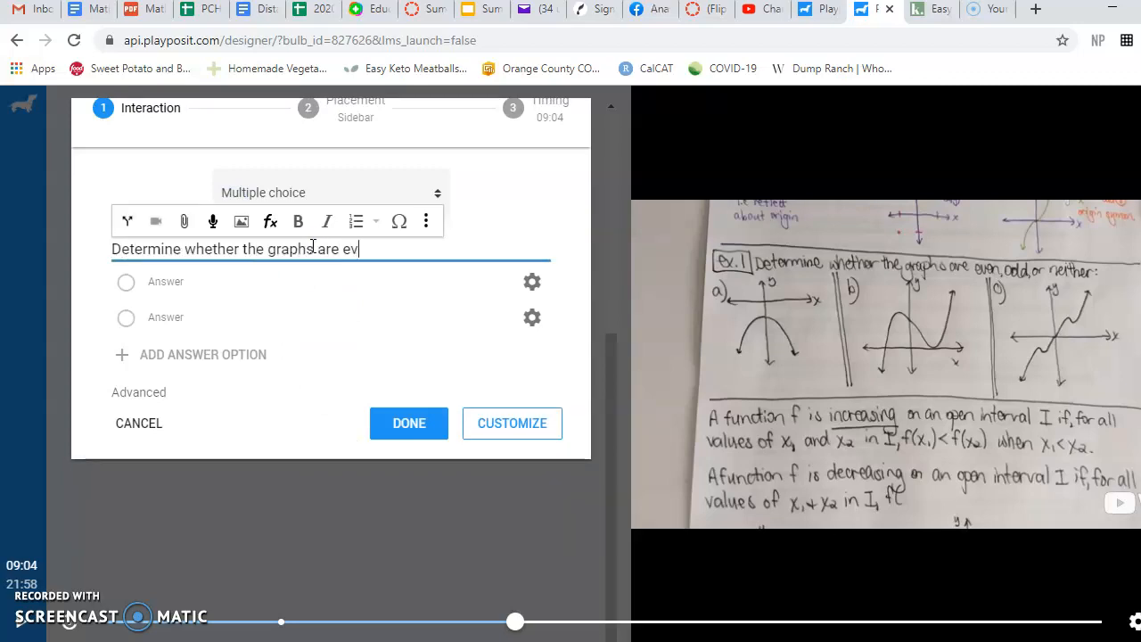
pyautogui.write('en, odd, or neither')
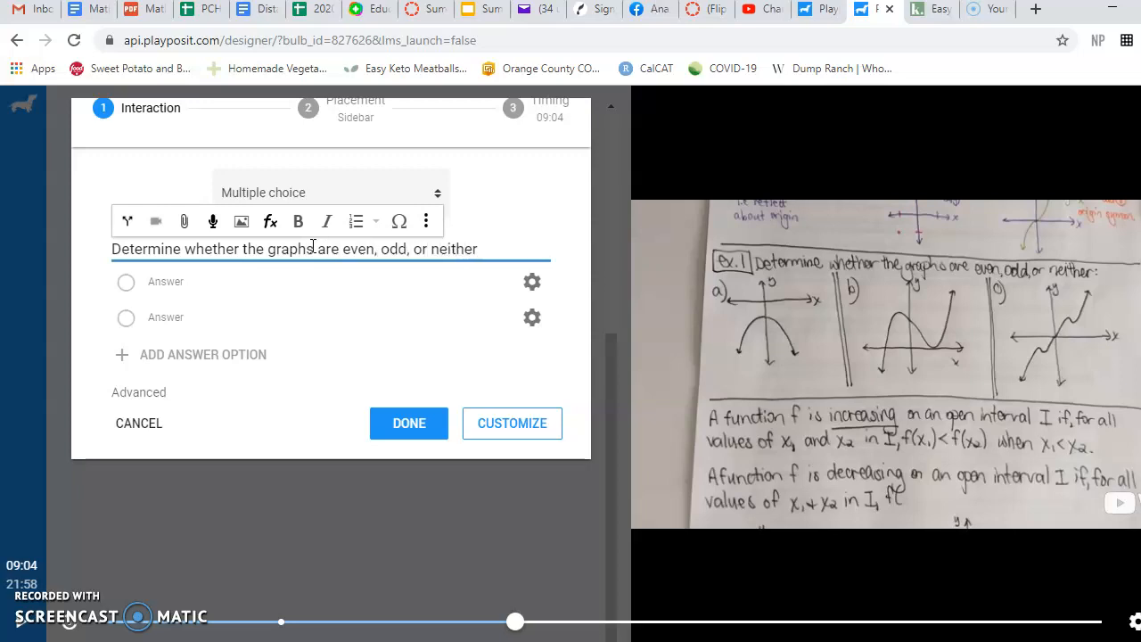
pyautogui.write('. Graph a.')
# Give the Graph a question three answer options: "Even", "Odd" and "Neither".
pyautogui.click(210, 286)
pyautogui.write('Even')
pyautogui.press('Tab')
pyautogui.press('Tab')
pyautogui.write('Odd')
pyautogui.press('Tab')
pyautogui.press('Tab')
pyautogui.press('Return')
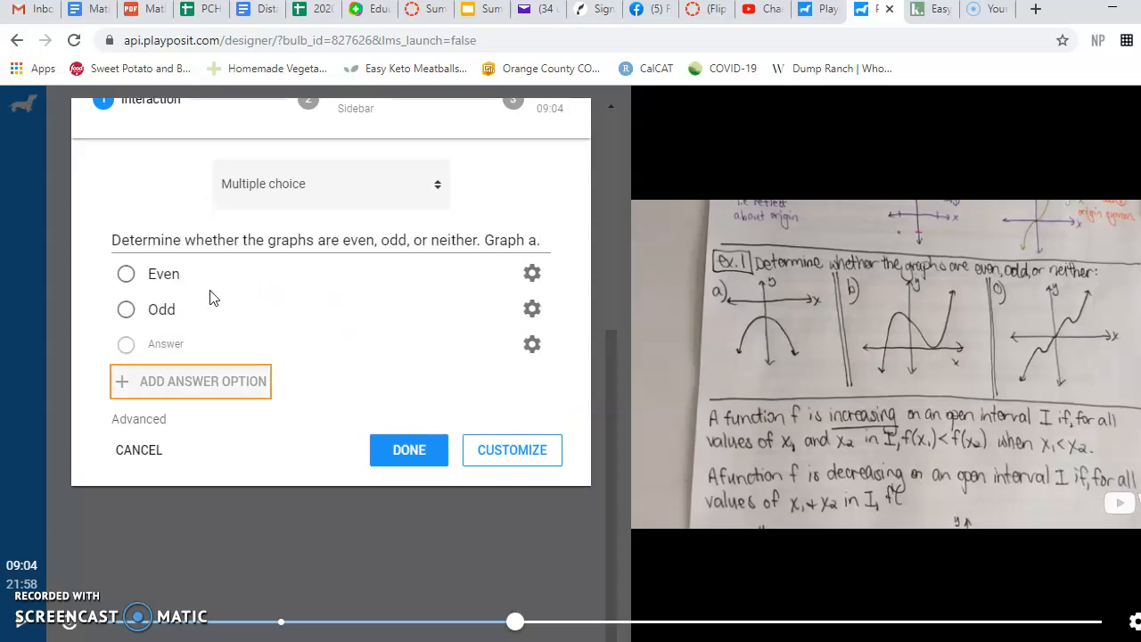
pyautogui.click(160, 347)
pyautogui.write('Neiith')
pyautogui.press('BackSpace')
pyautogui.press('BackSpace')
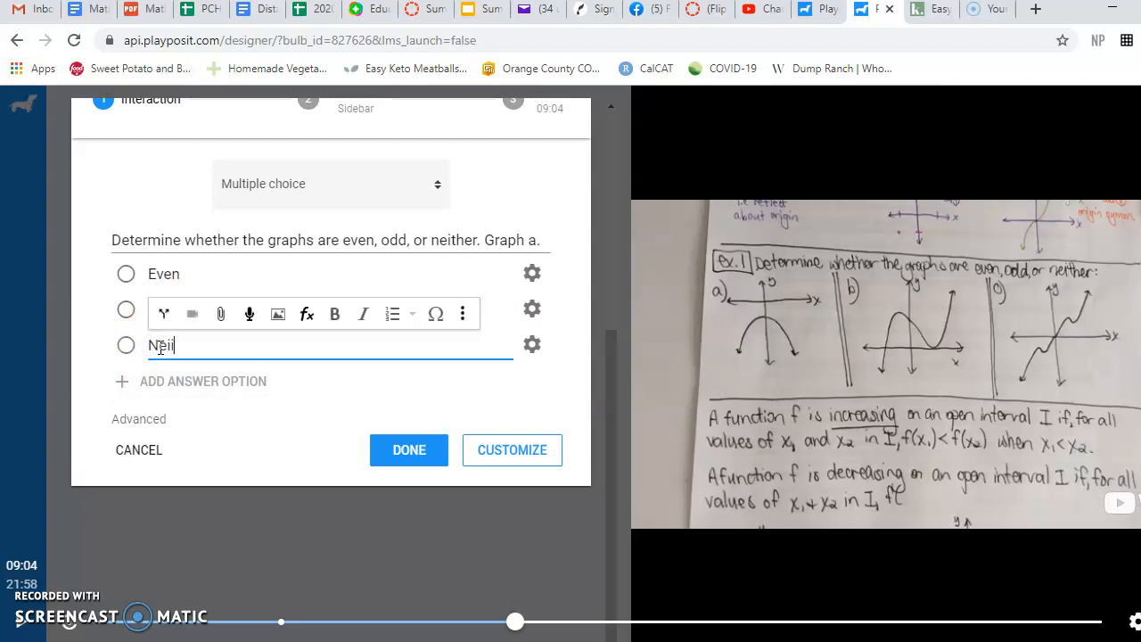
pyautogui.write('er')
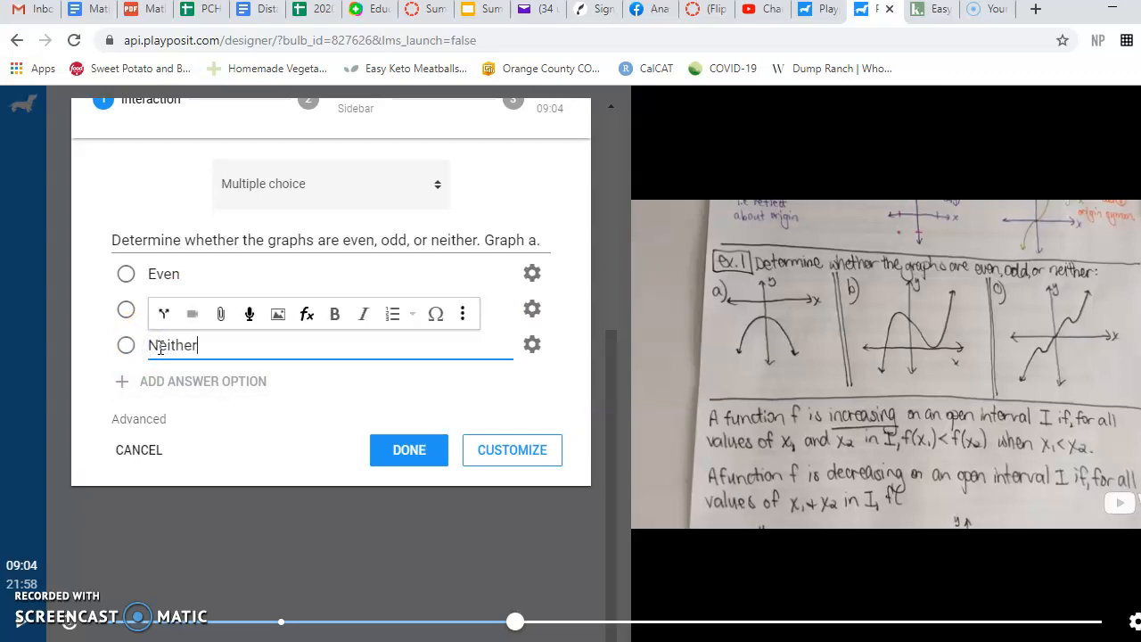
# Mark "Even" as the correct answer for Graph a and save the question.
pyautogui.click(126, 276)
pyautogui.click(326, 316)
pyautogui.click(408, 453)
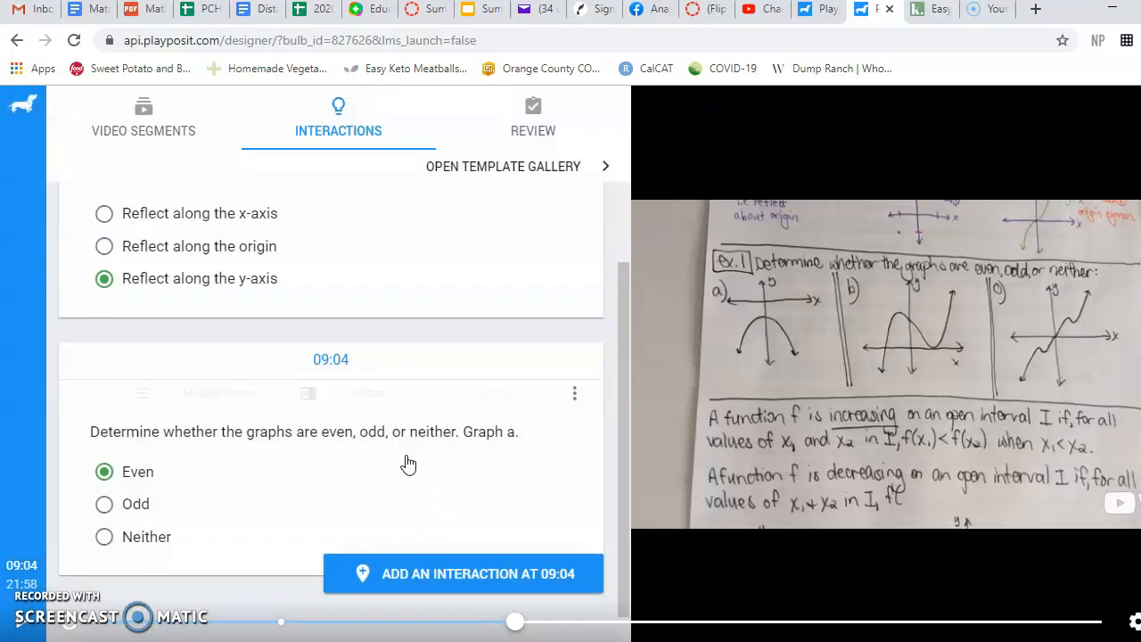
# Add another multiple choice interaction at 09:04 asking "Determine whether the graphs are even, odd, or neither. Graph b.".
pyautogui.click(413, 580)
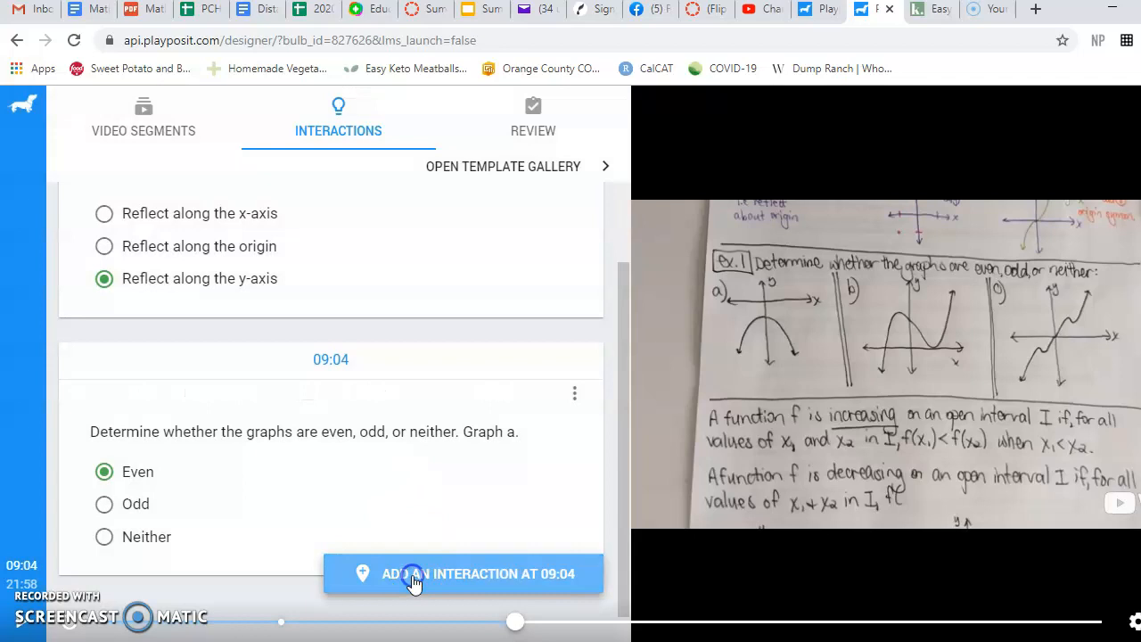
pyautogui.click(237, 201)
pyautogui.click(296, 256)
pyautogui.write('Determine whether ')
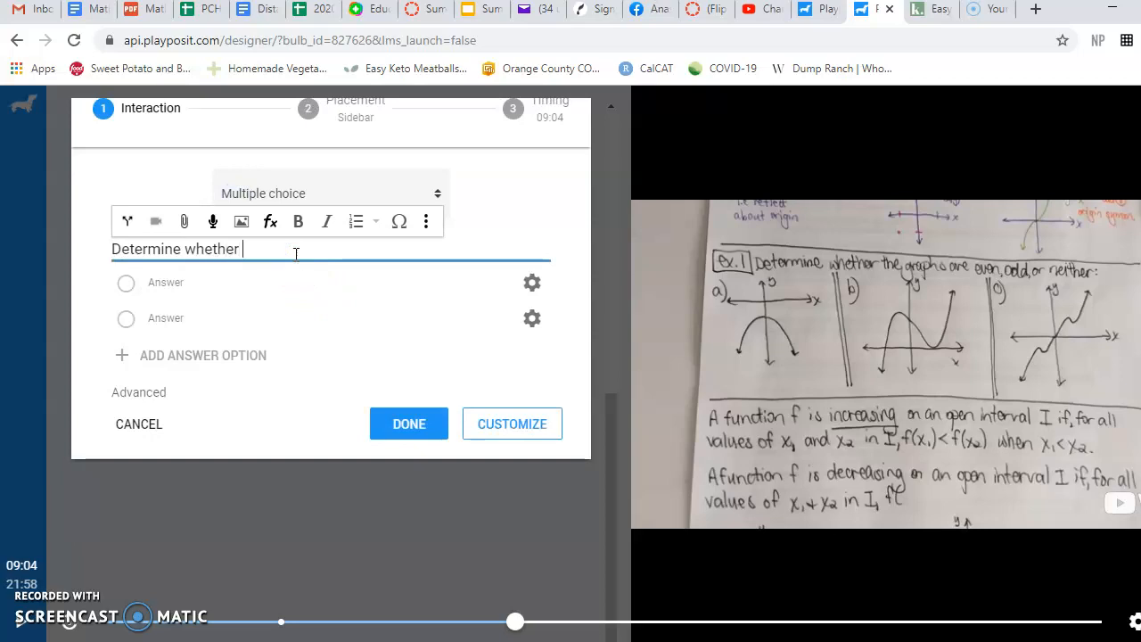
pyautogui.write('the graphs are even')
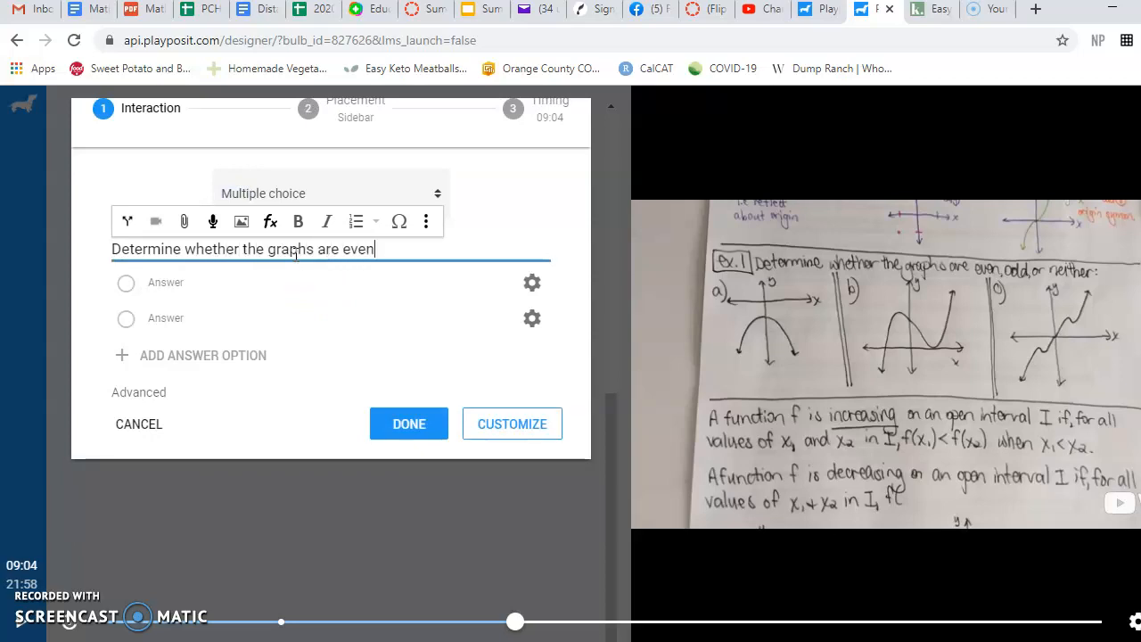
pyautogui.write(', odd, or neither. Graph b.')
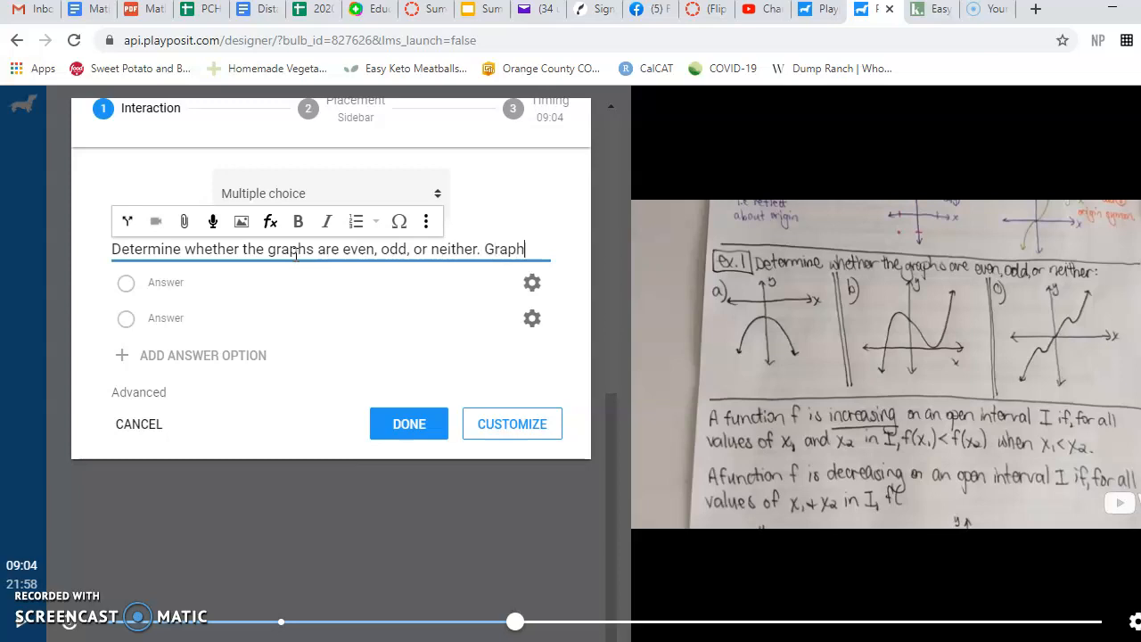
# Fill the first two answers of the Graph b question with "Even" and "Odd".
pyautogui.click(174, 285)
pyautogui.write('e')
pyautogui.press('BackSpace')
pyautogui.write('Even')
pyautogui.press('Tab')
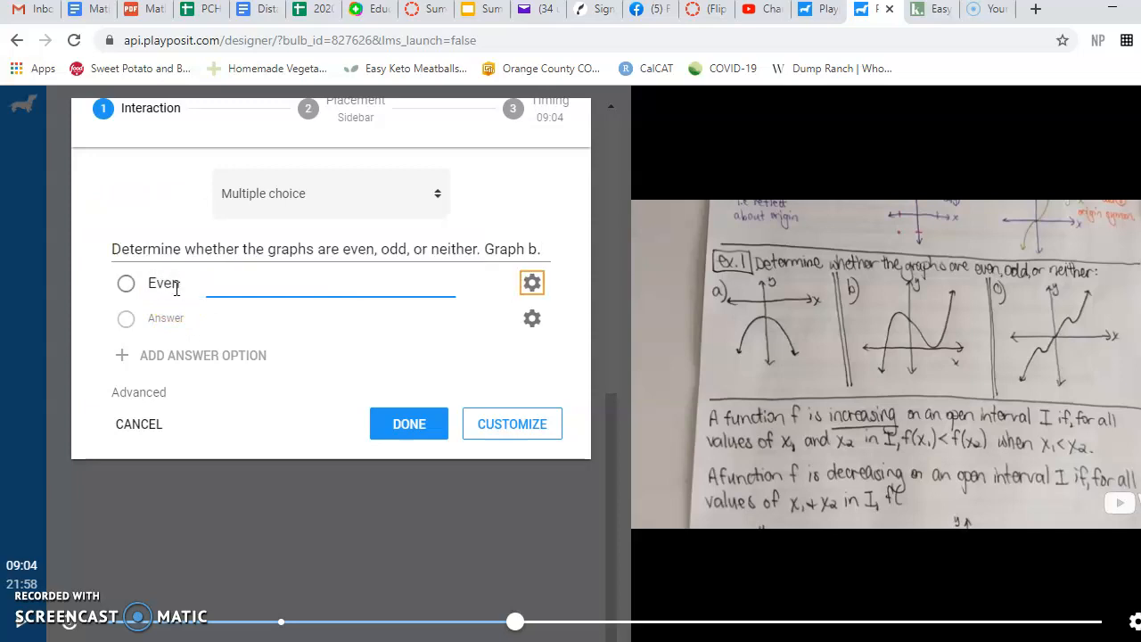
pyautogui.click(174, 318)
pyautogui.write('Odd')
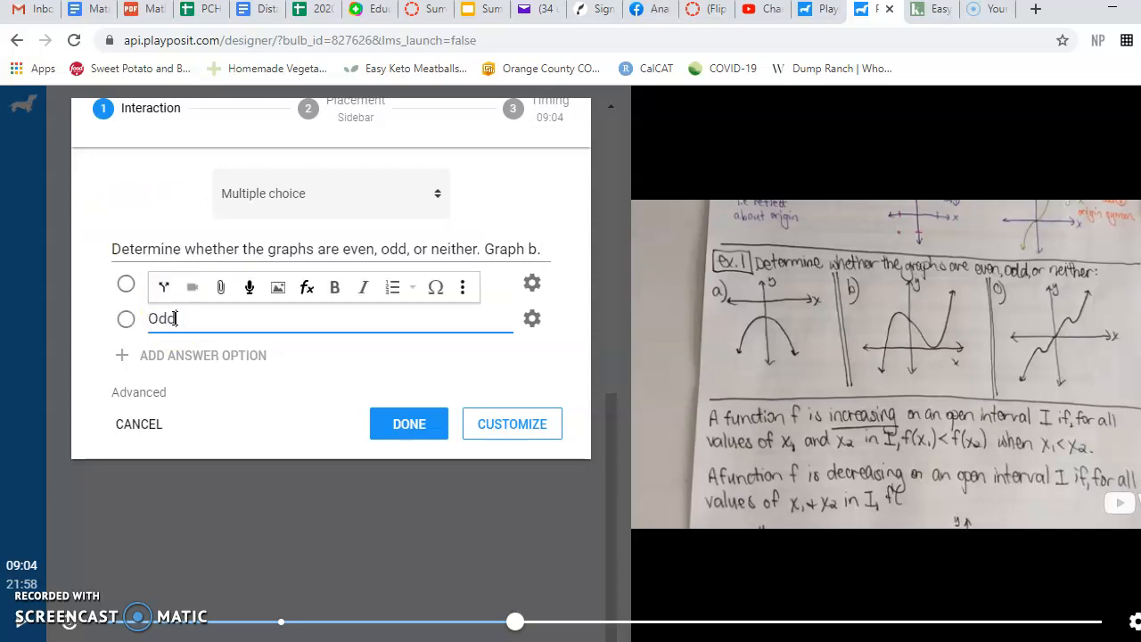
# Add "Neither" as the third and correct answer for Graph b, then save the question.
pyautogui.click(176, 359)
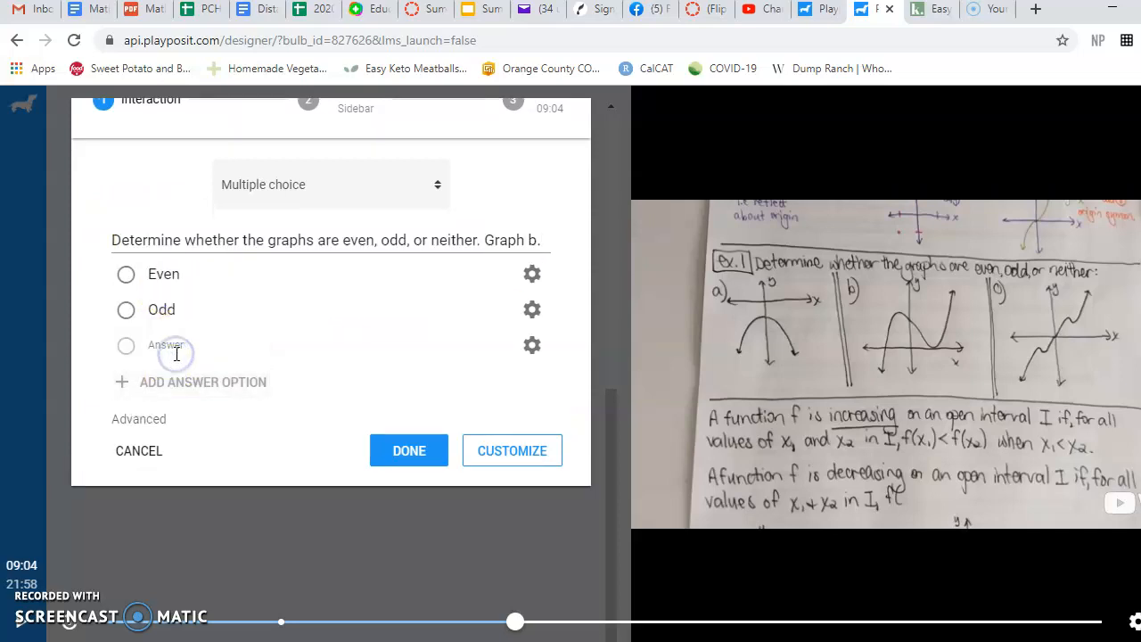
pyautogui.write('Neither')
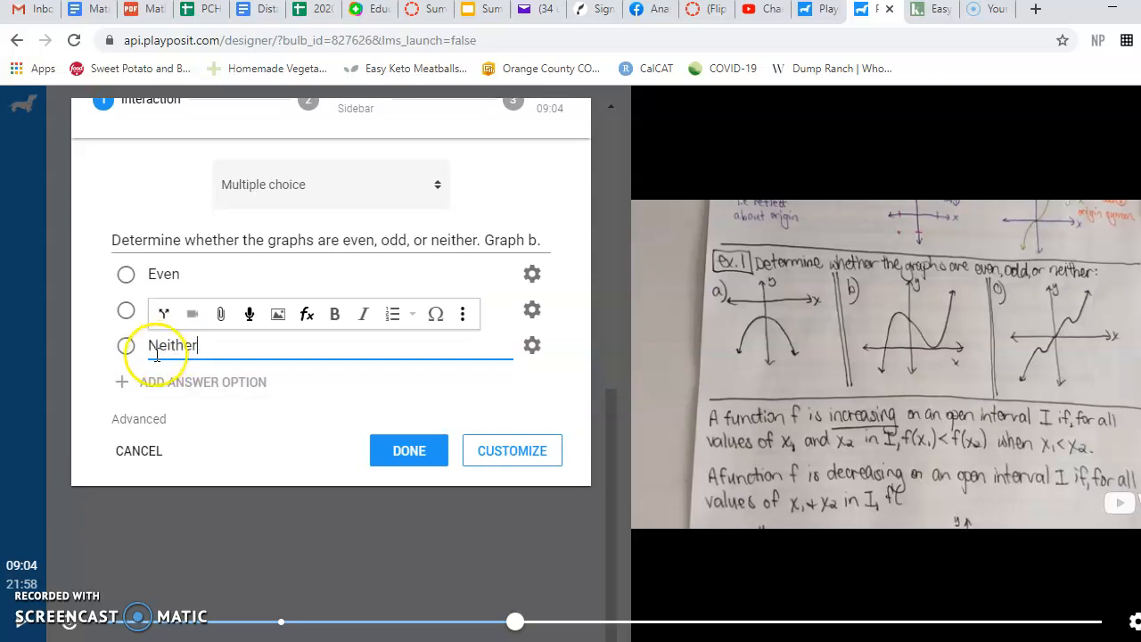
pyautogui.click(127, 353)
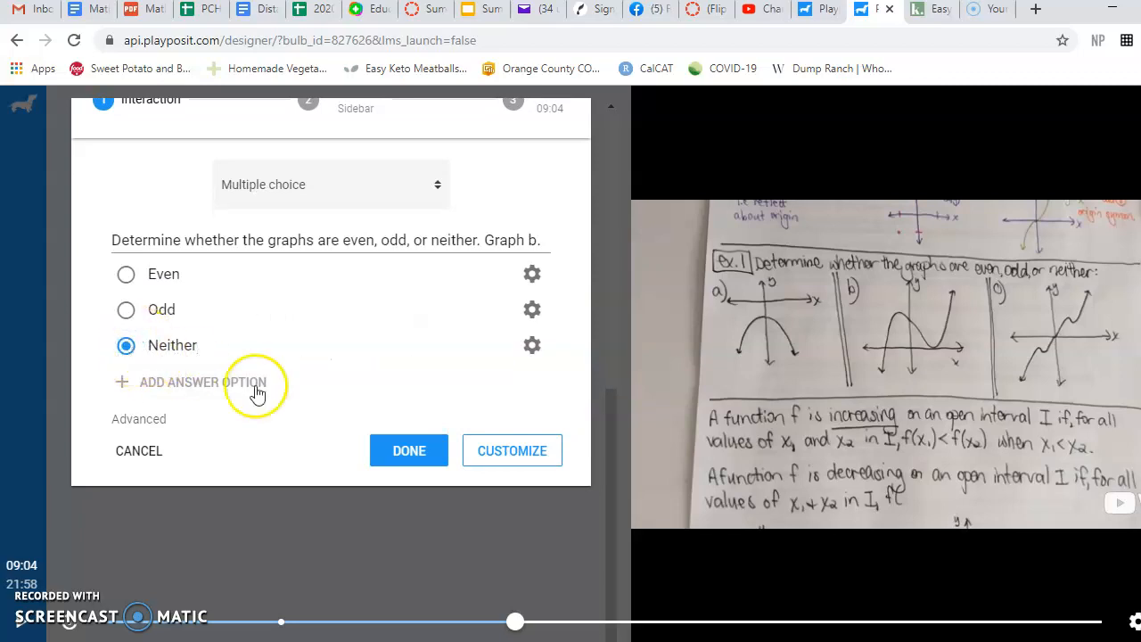
pyautogui.click(424, 444)
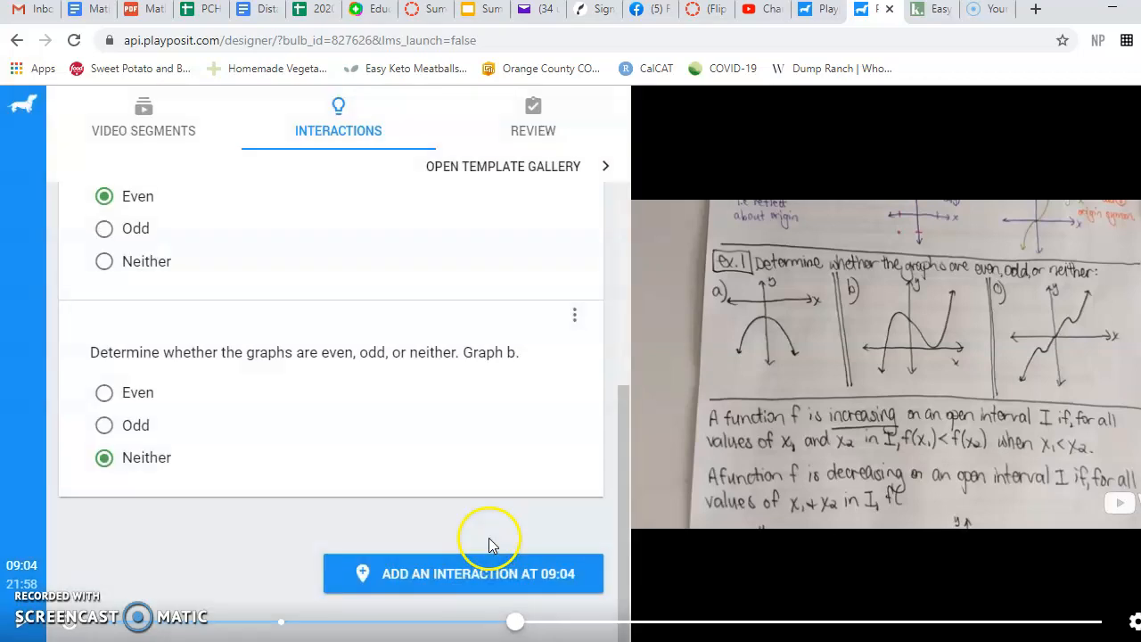
# Add a third multiple choice interaction at 09:04 asking "Determine whether the graphs are even, odd, or neither. Graph c.".
pyautogui.click(485, 571)
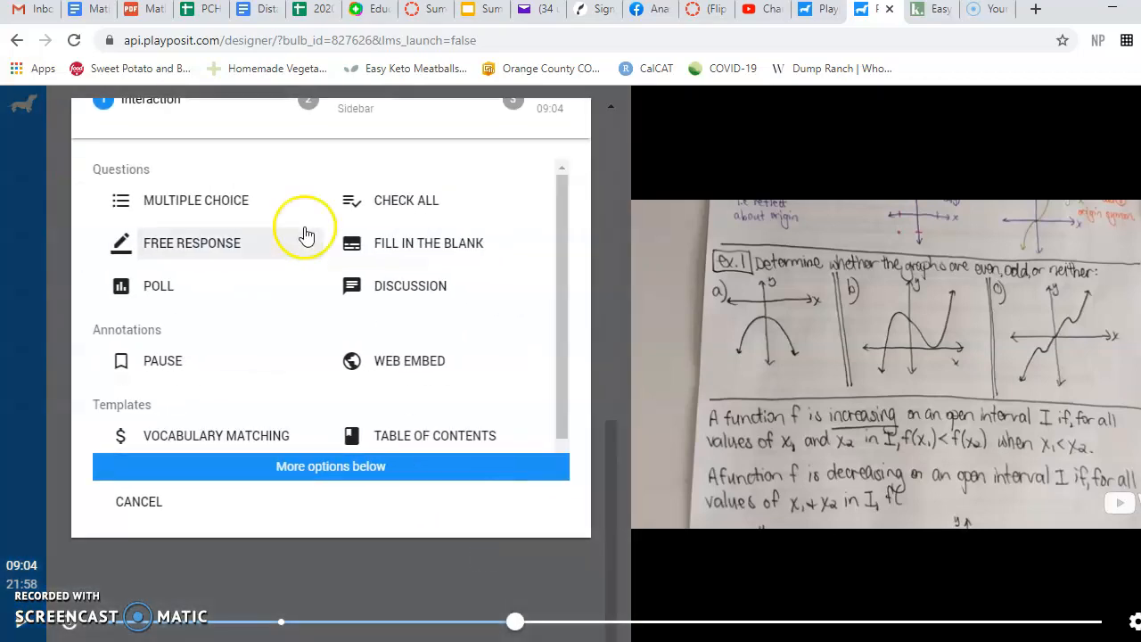
pyautogui.click(198, 202)
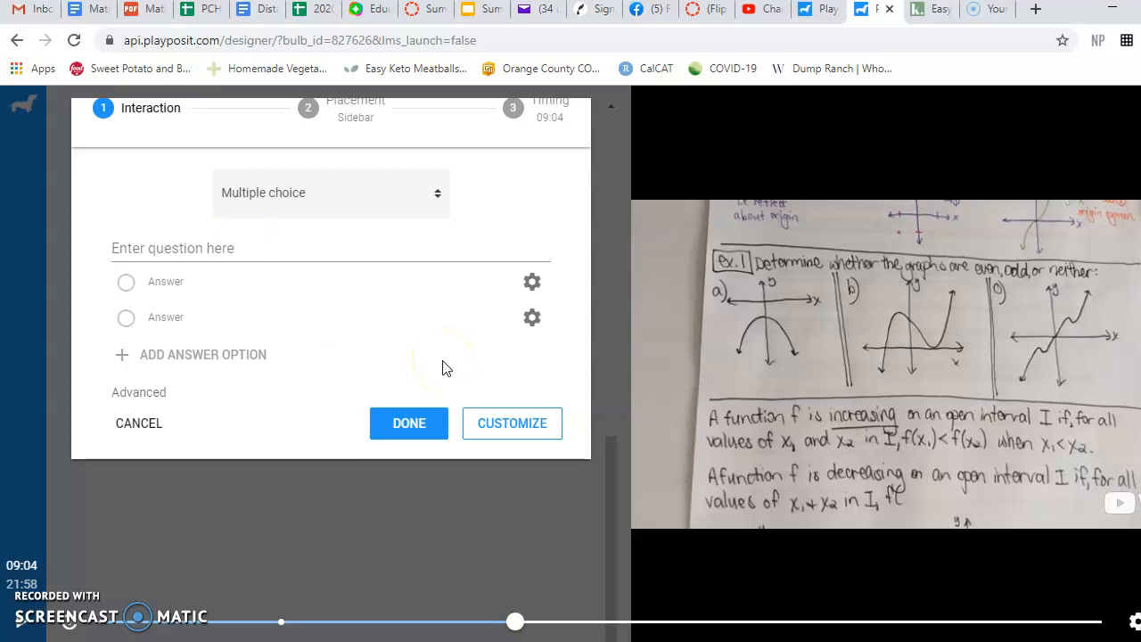
pyautogui.click(346, 254)
pyautogui.write('Determine whether the')
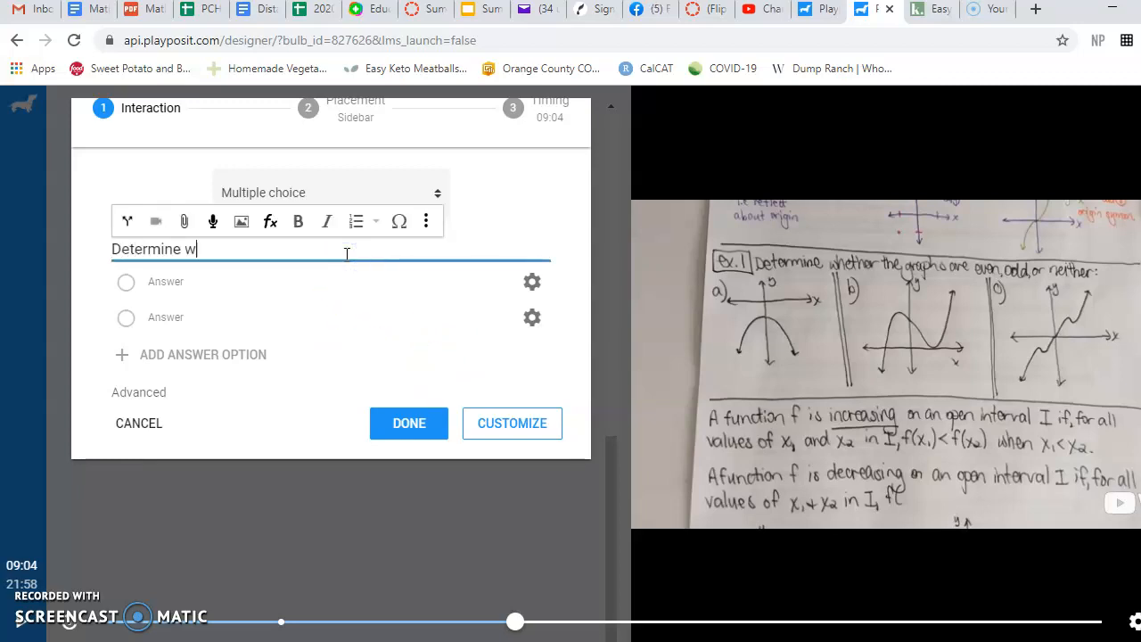
pyautogui.write('raphs')
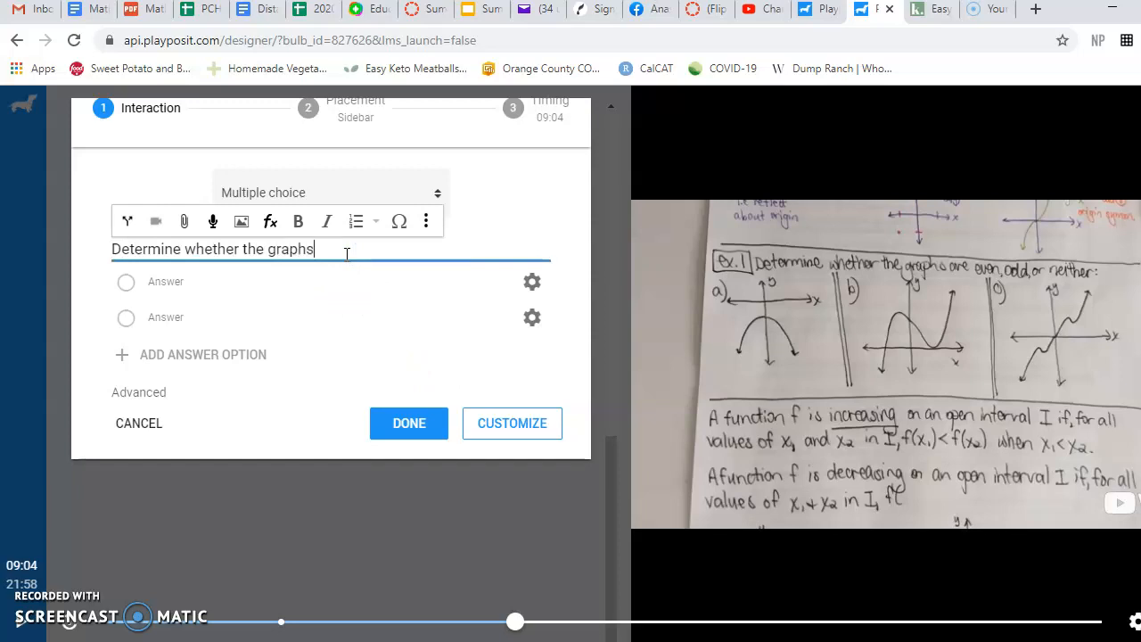
pyautogui.write(' are even, odd, o')
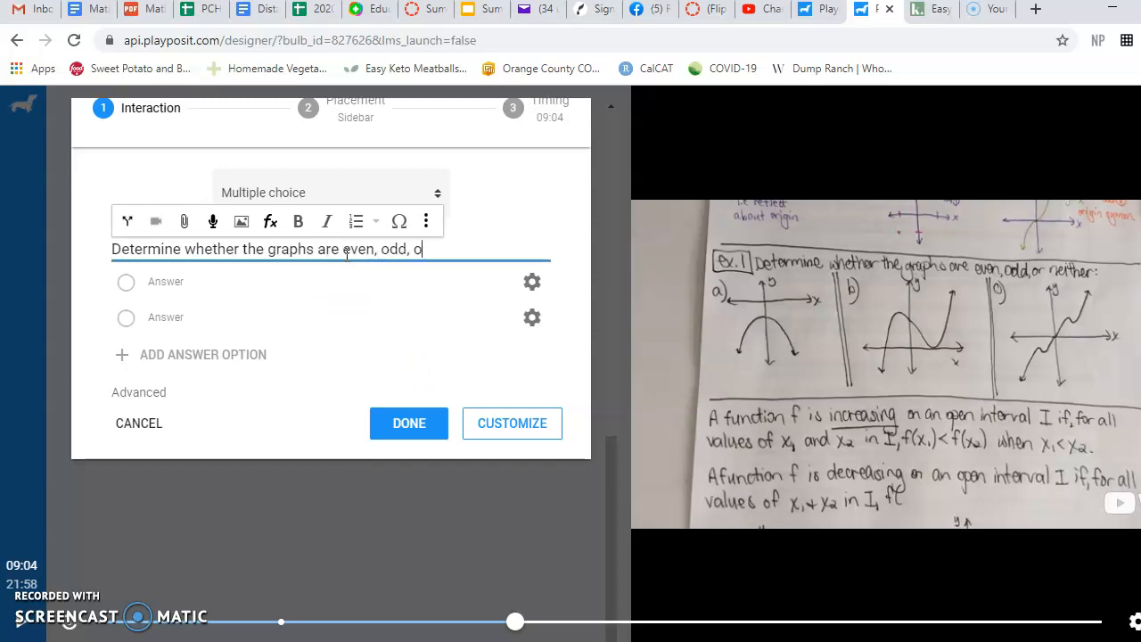
pyautogui.write('r neither. Graph c.')
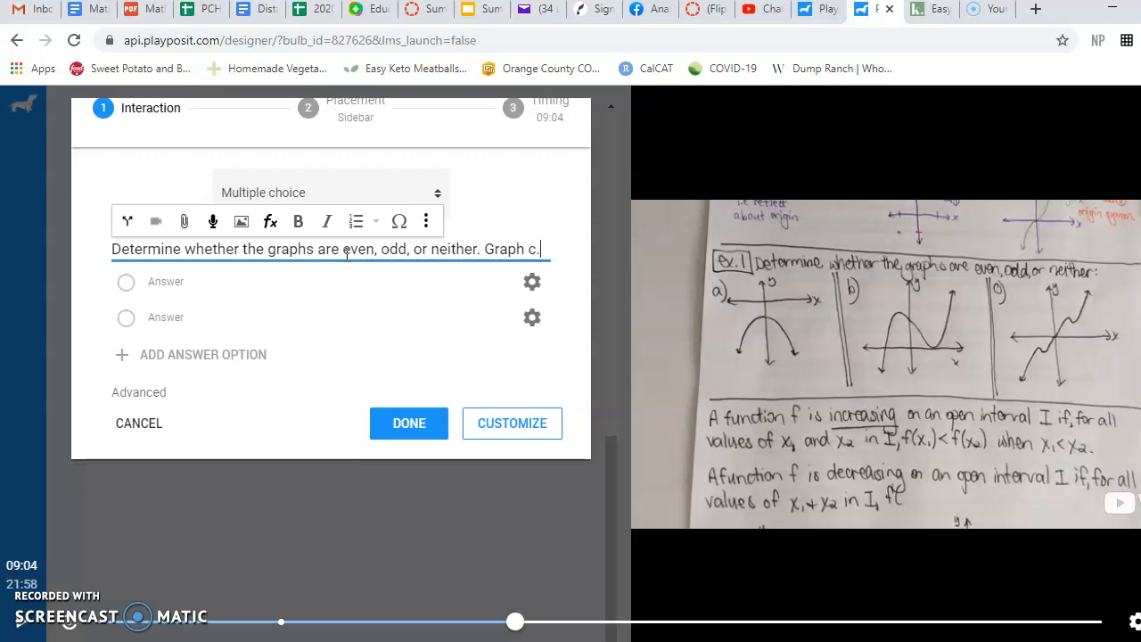
# Give the Graph c question three answer options: "Even", "Odd" and "Neither".
pyautogui.click(231, 285)
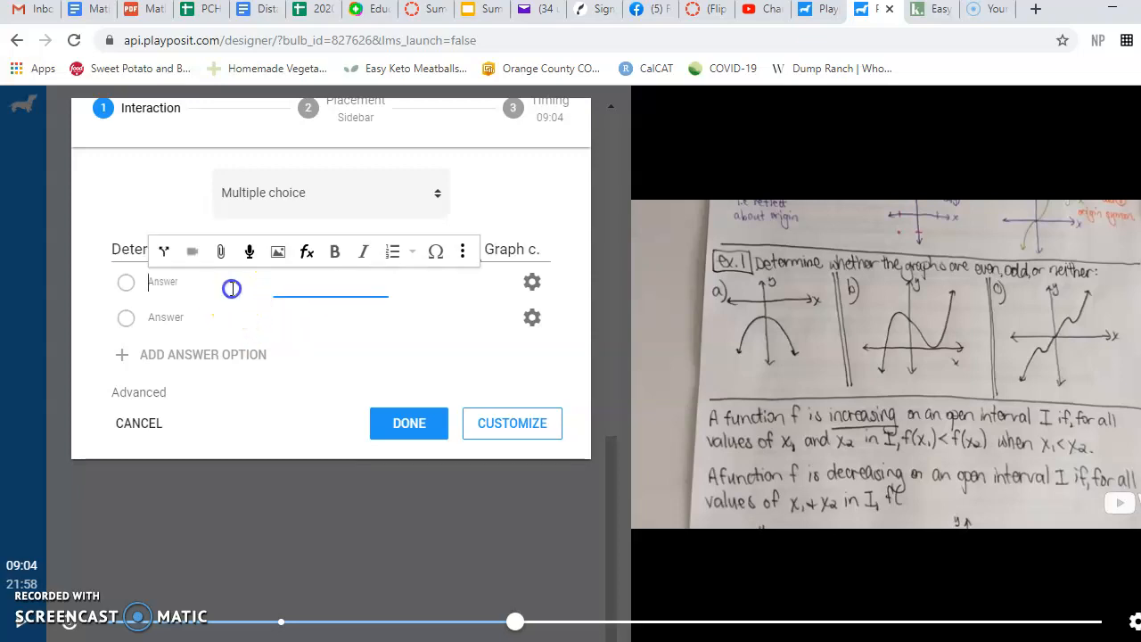
pyautogui.write('Even')
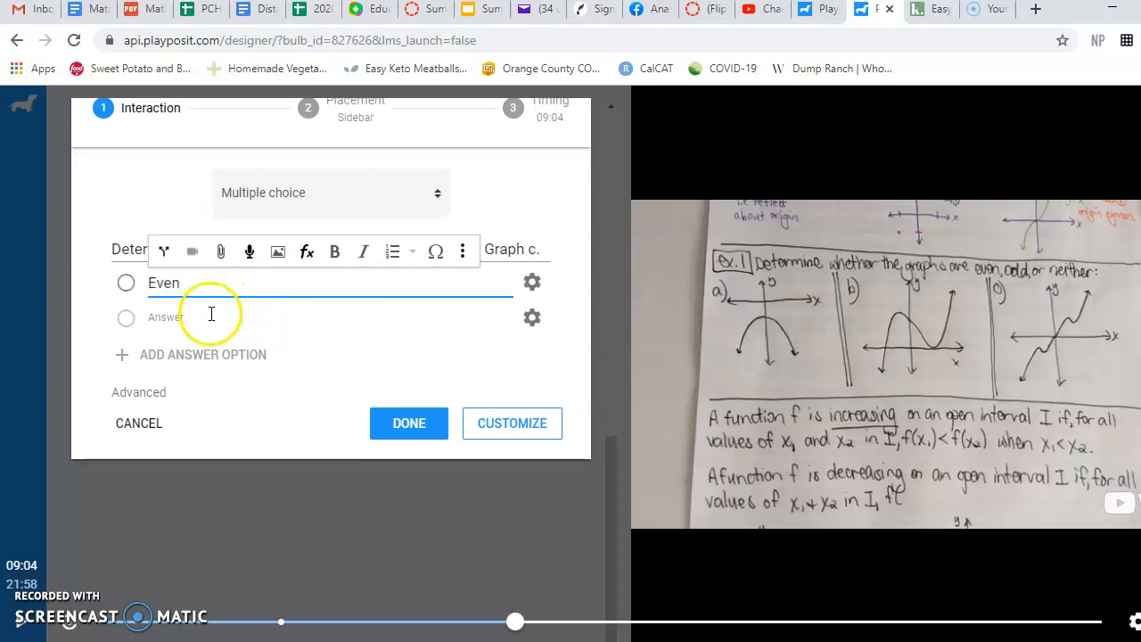
pyautogui.click(210, 314)
pyautogui.write('Odd')
pyautogui.click(211, 329)
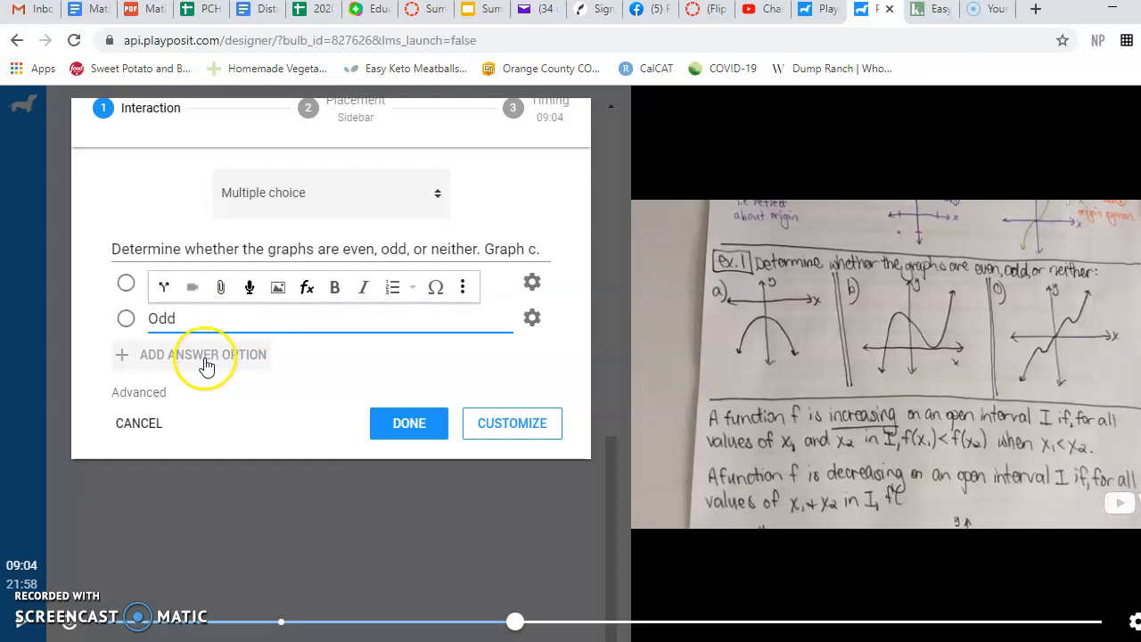
pyautogui.click(205, 361)
pyautogui.click(192, 347)
pyautogui.write('Neither')
pyautogui.click(147, 341)
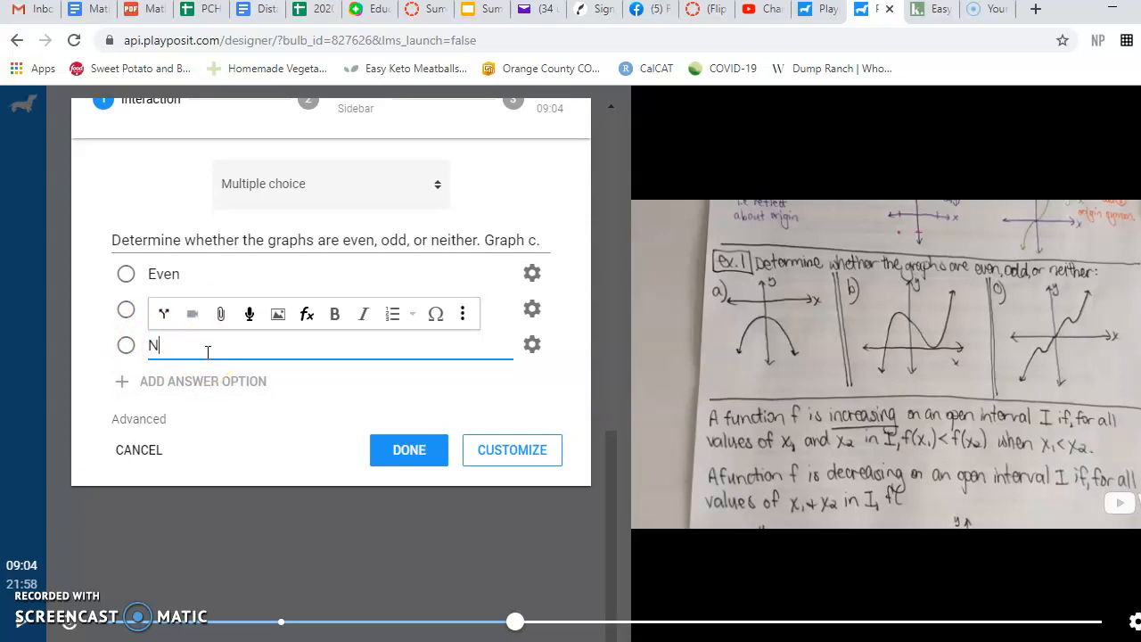
pyautogui.write('either')
# Mark "Odd" as the correct answer for Graph c and save the question.
pyautogui.click(159, 353)
pyautogui.click(125, 309)
pyautogui.click(307, 406)
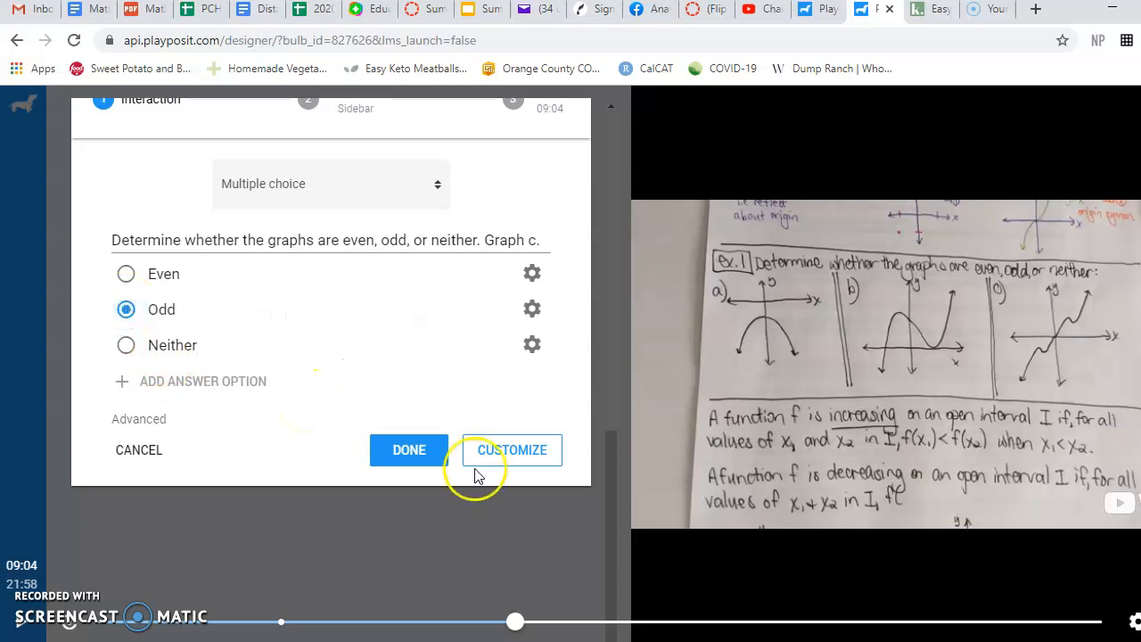
pyautogui.click(416, 451)
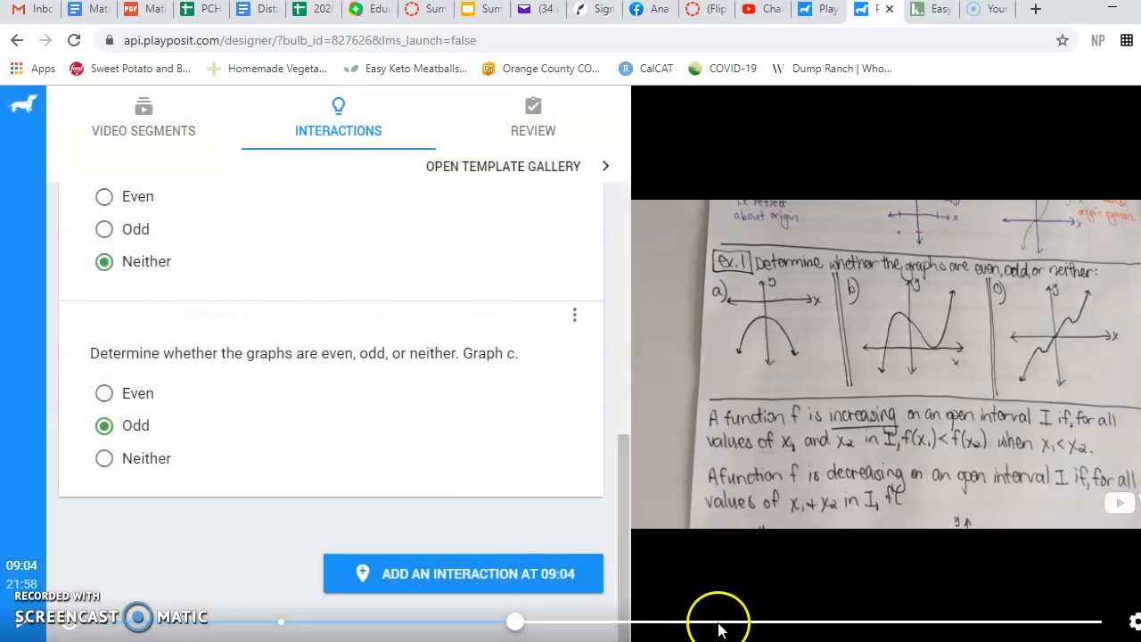
# Advance the video to 20:50, just before the absolute minimum in Example 3 is worked out, and pause playback.
pyautogui.click(976, 622)
pyautogui.click(990, 622)
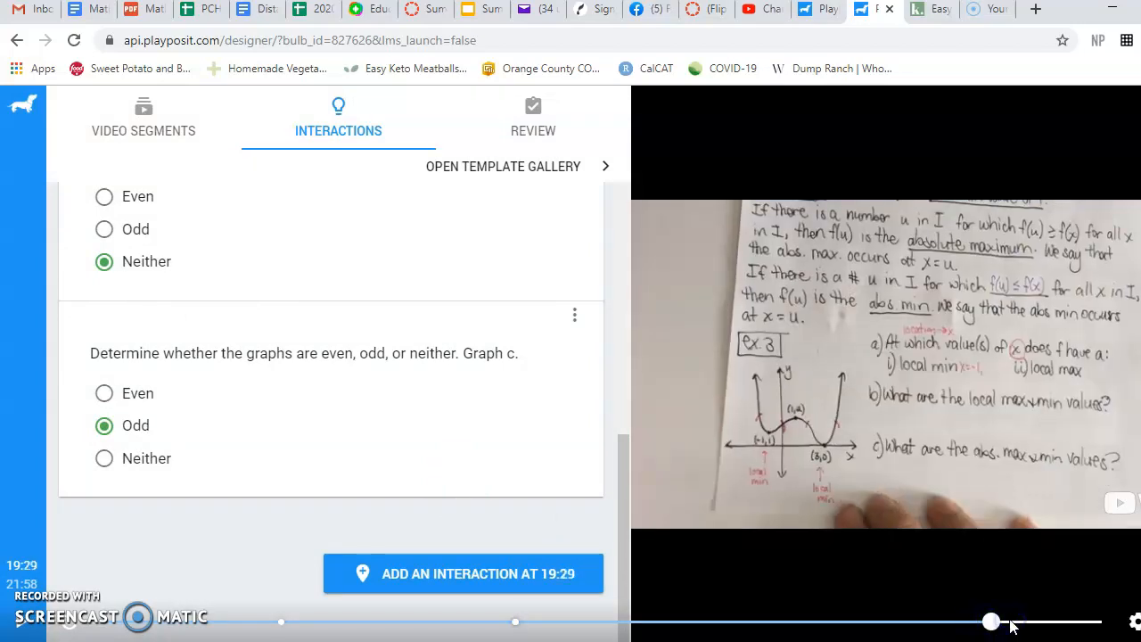
pyautogui.click(1011, 623)
pyautogui.click(1031, 622)
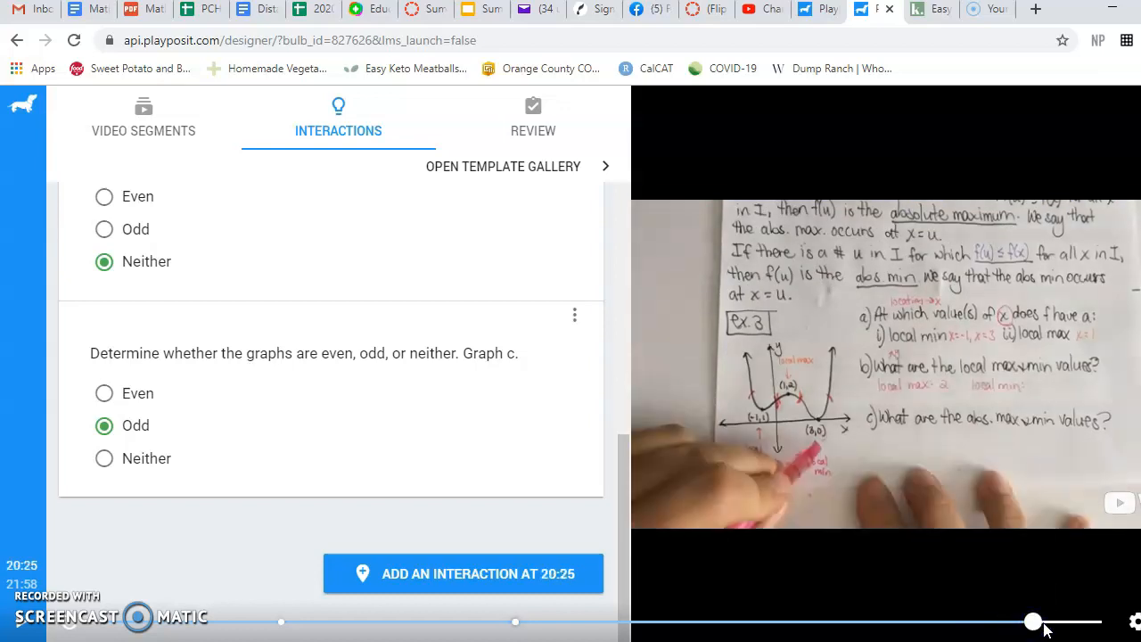
pyautogui.click(1044, 622)
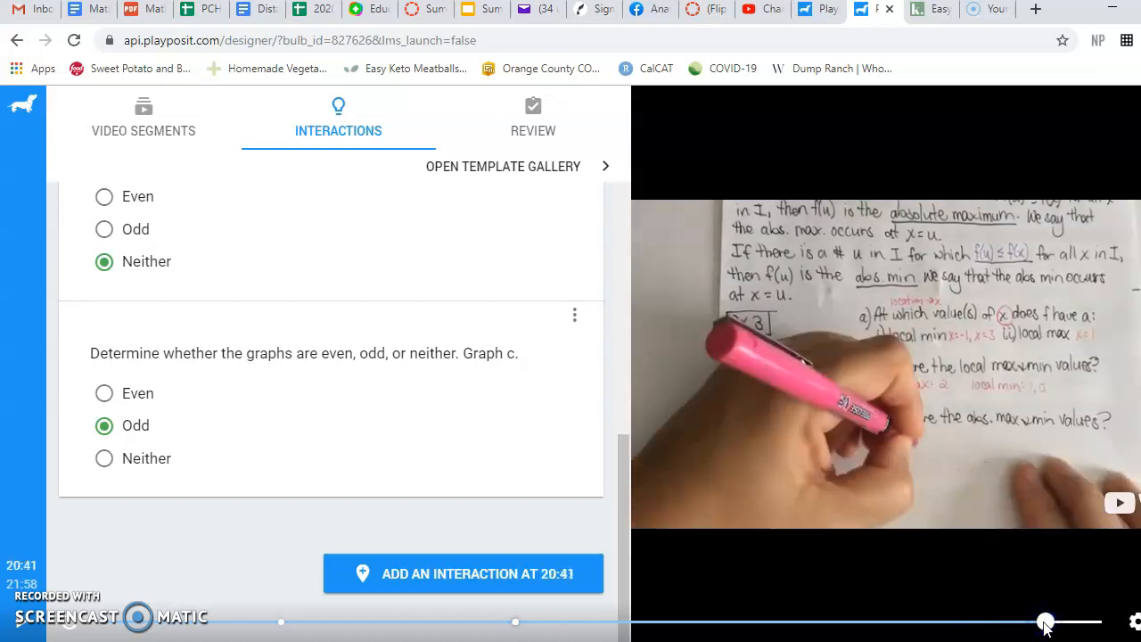
pyautogui.click(1055, 622)
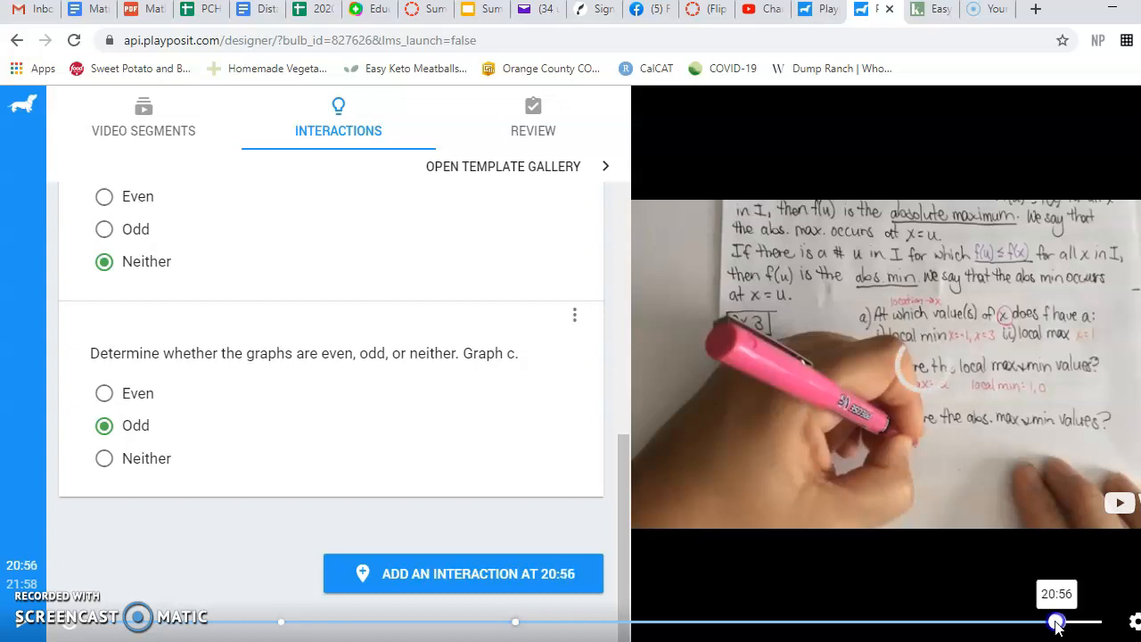
pyautogui.click(813, 623)
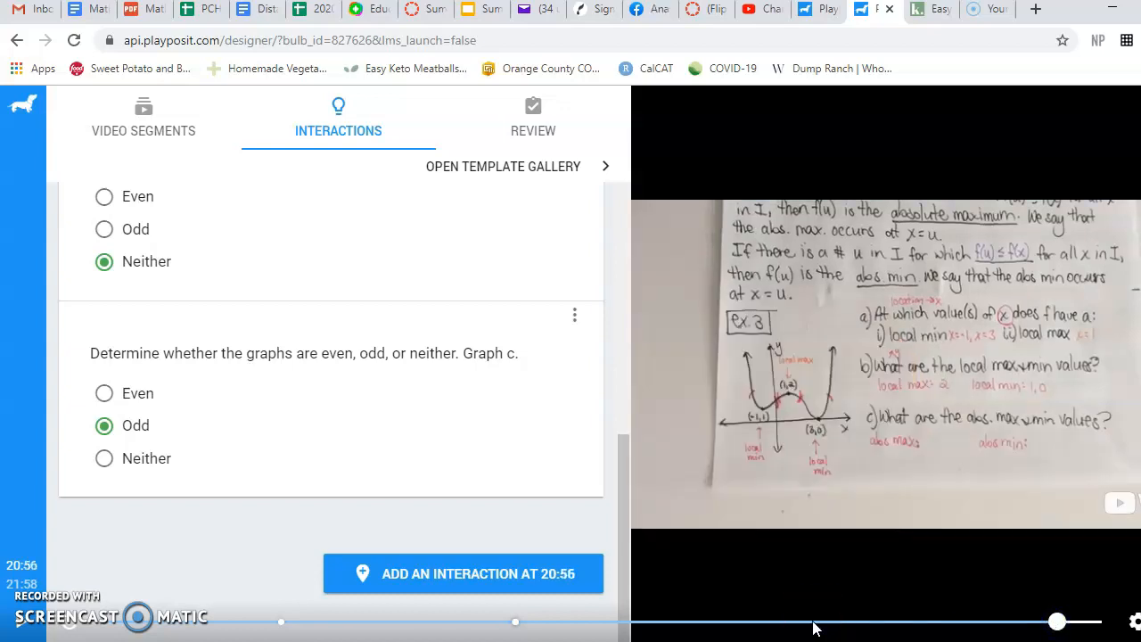
pyautogui.click(1055, 623)
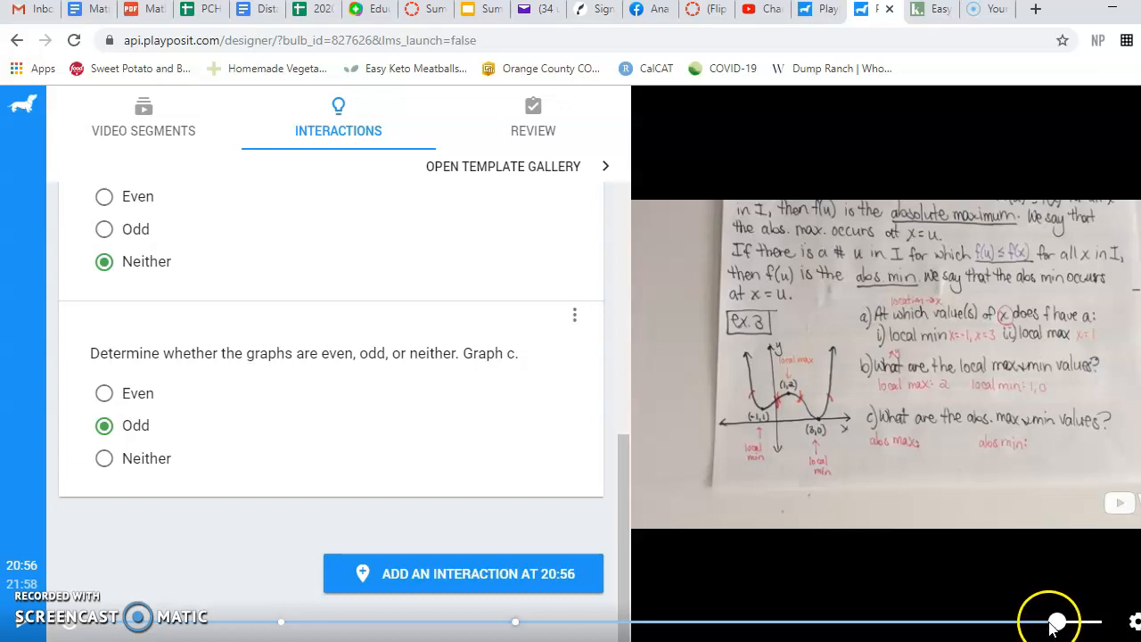
pyautogui.moveTo(1053, 622); pyautogui.dragTo(1048, 623)
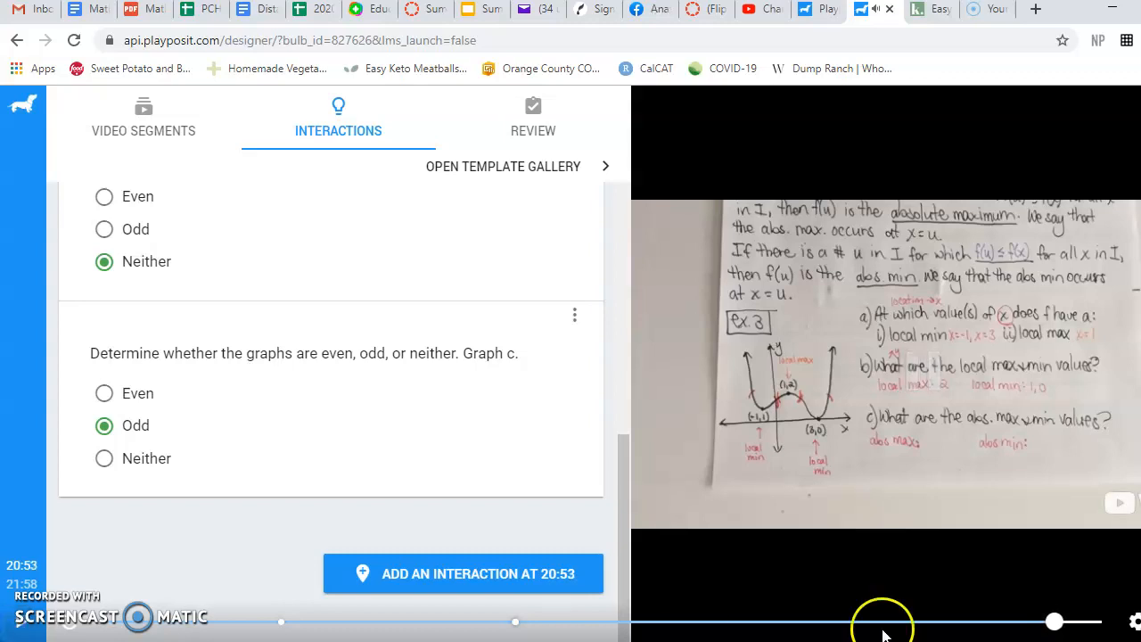
pyautogui.click(1036, 623)
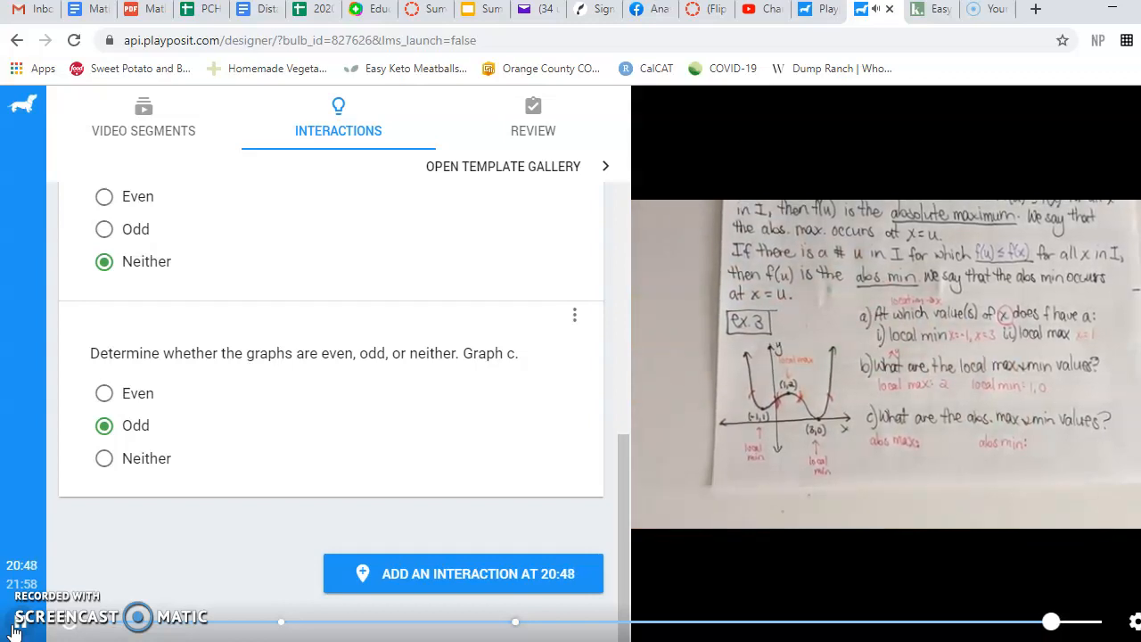
pyautogui.click(12, 625)
# Add a multiple choice interaction at 20:50 asking "Is there a point that is lower than every single point on the graph?".
pyautogui.click(415, 569)
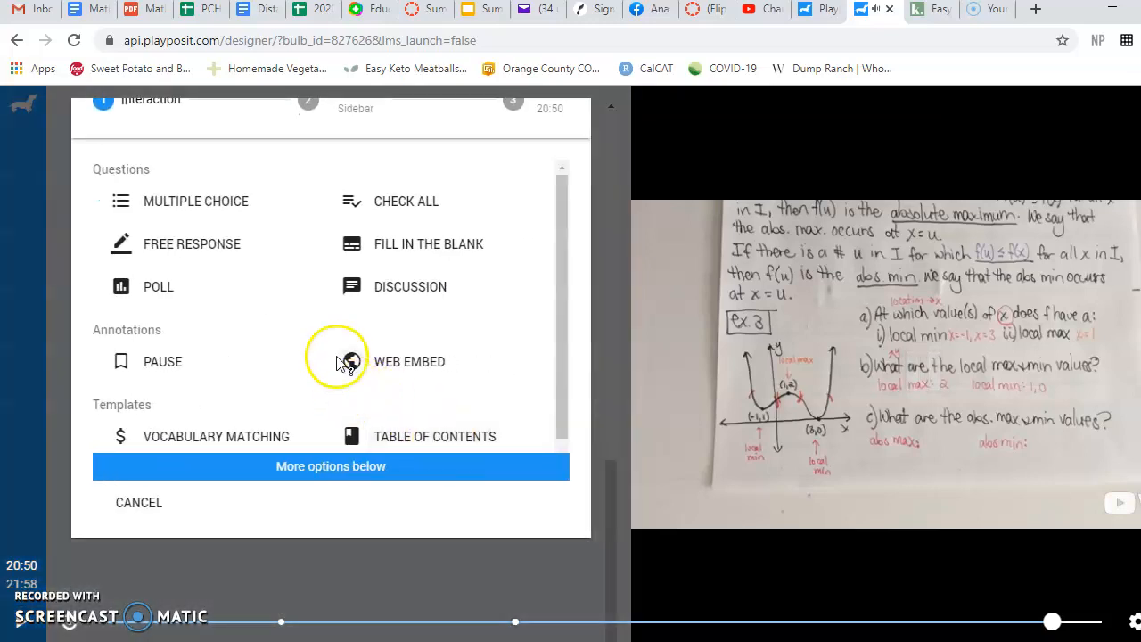
pyautogui.click(211, 198)
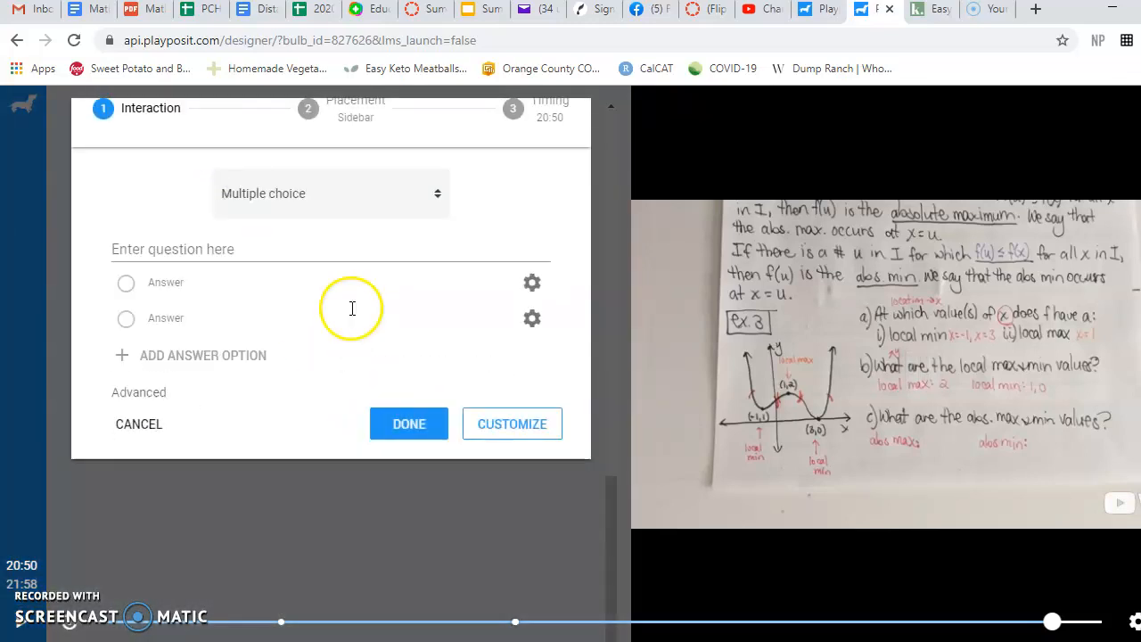
pyautogui.click(298, 252)
pyautogui.write('Is there ')
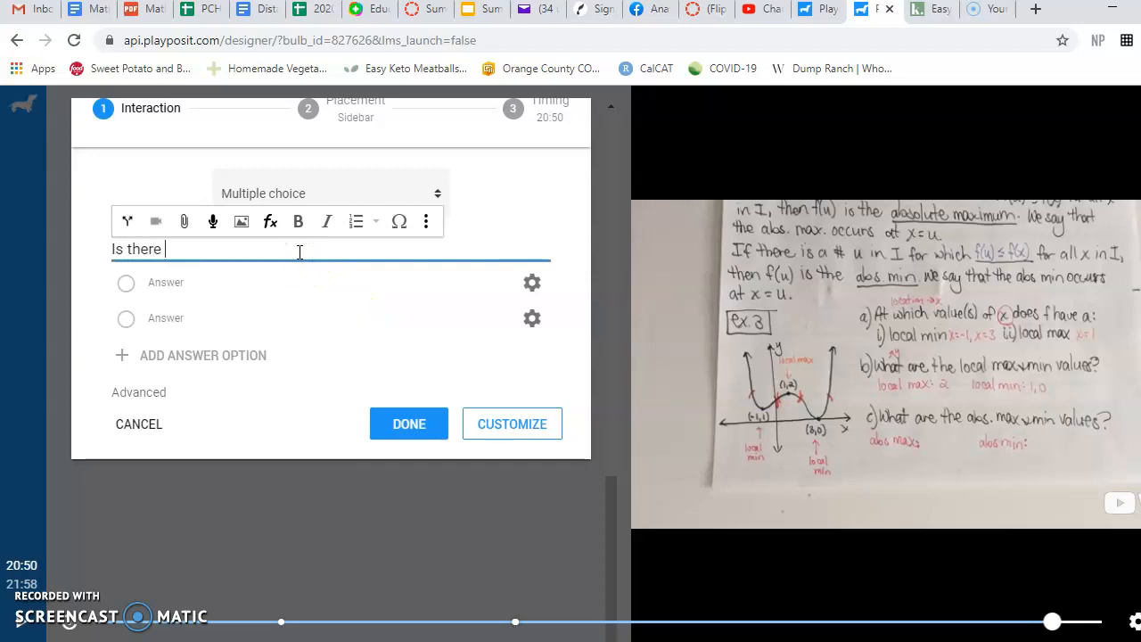
pyautogui.write('a point that is lower')
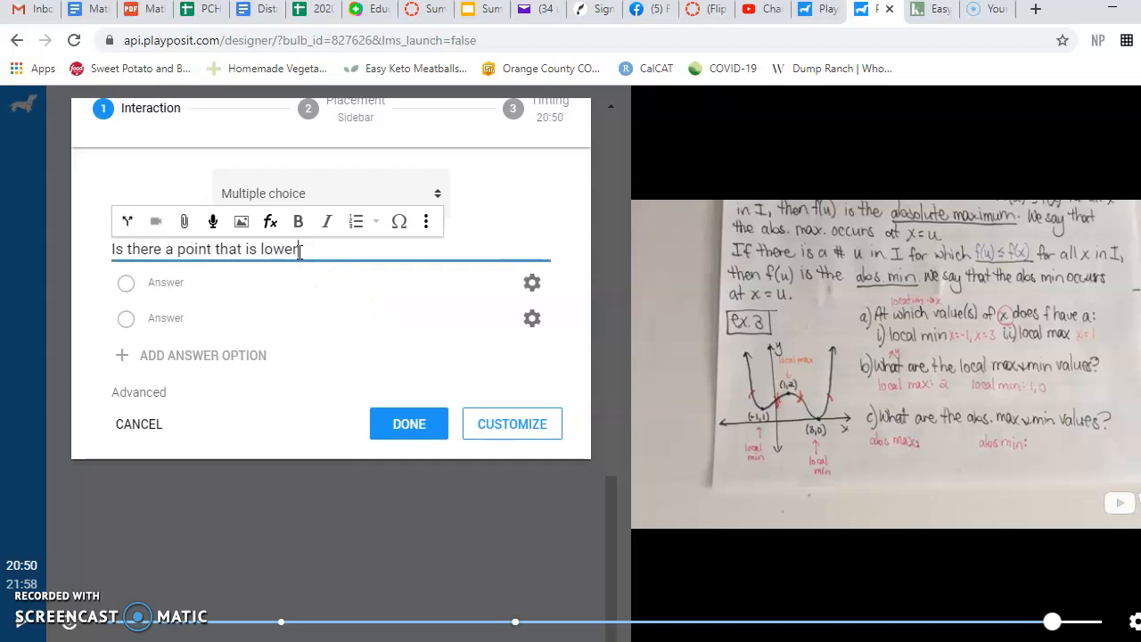
pyautogui.write(' than every single po')
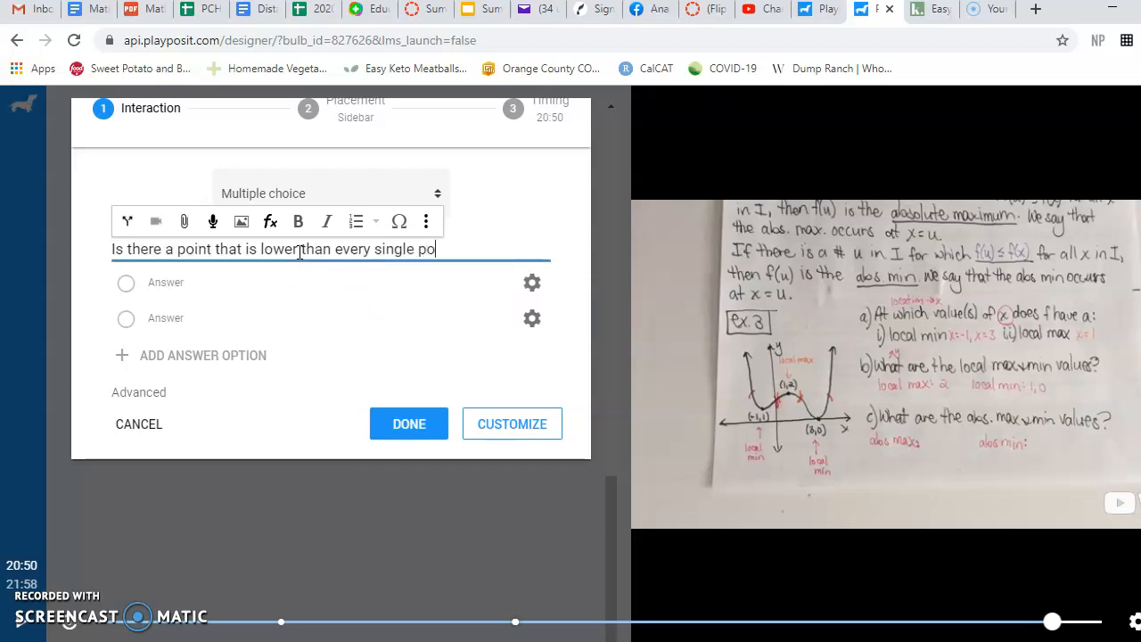
pyautogui.write('int on the graph?')
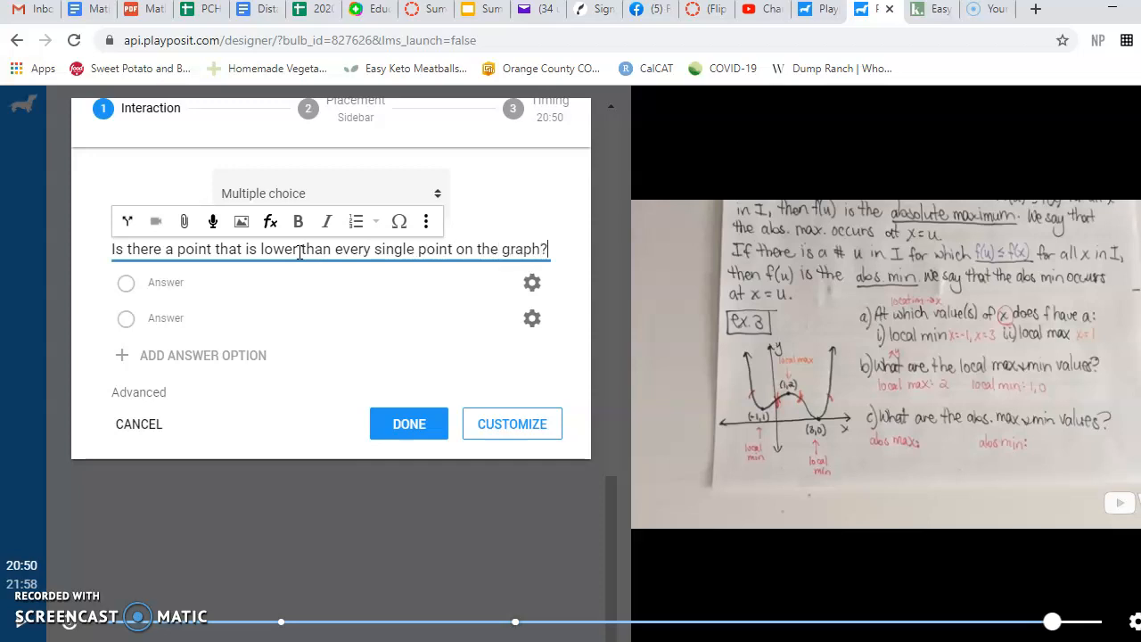
# Give the lowest-point question the answers "Yes" and "No", mark "Yes" as correct, and save it.
pyautogui.click(184, 281)
pyautogui.write('Yes')
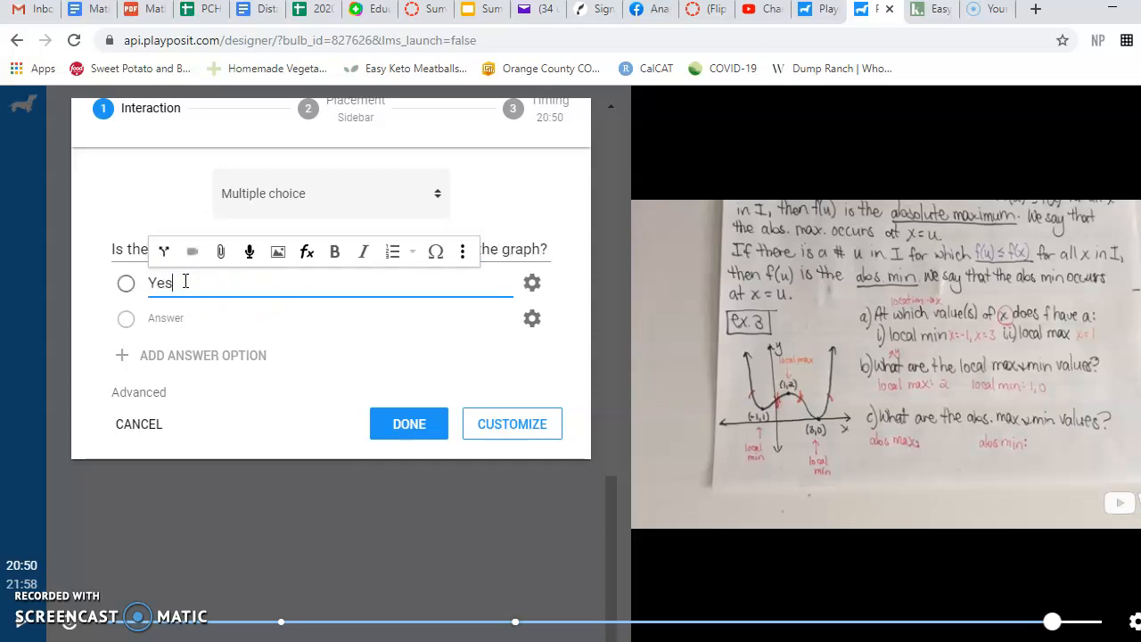
pyautogui.click(165, 317)
pyautogui.write('No')
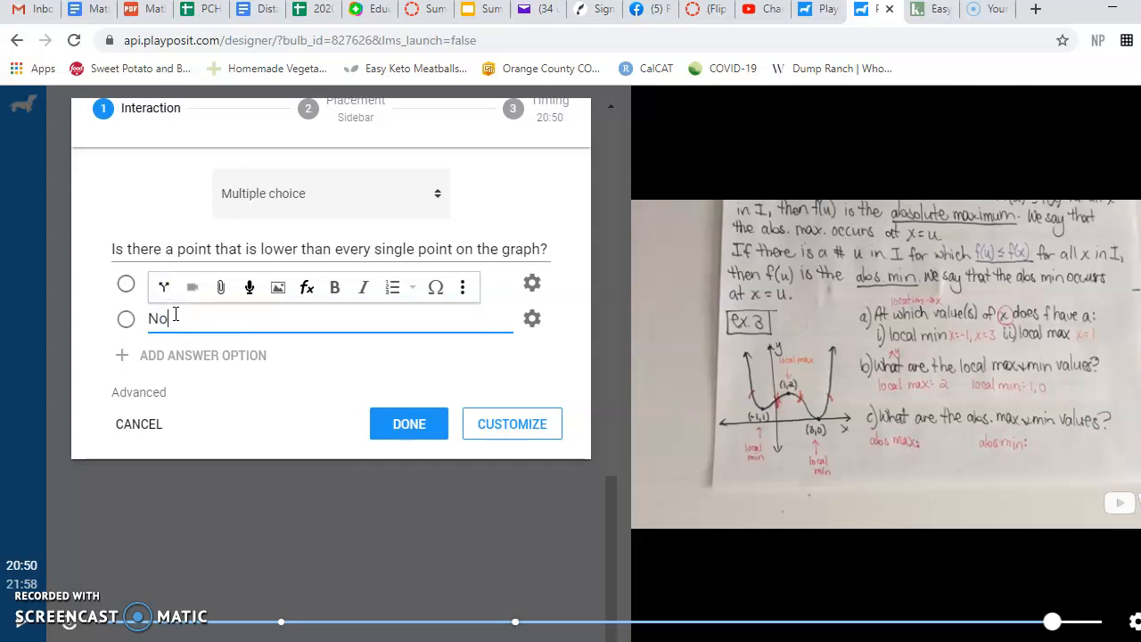
pyautogui.click(126, 282)
pyautogui.click(444, 421)
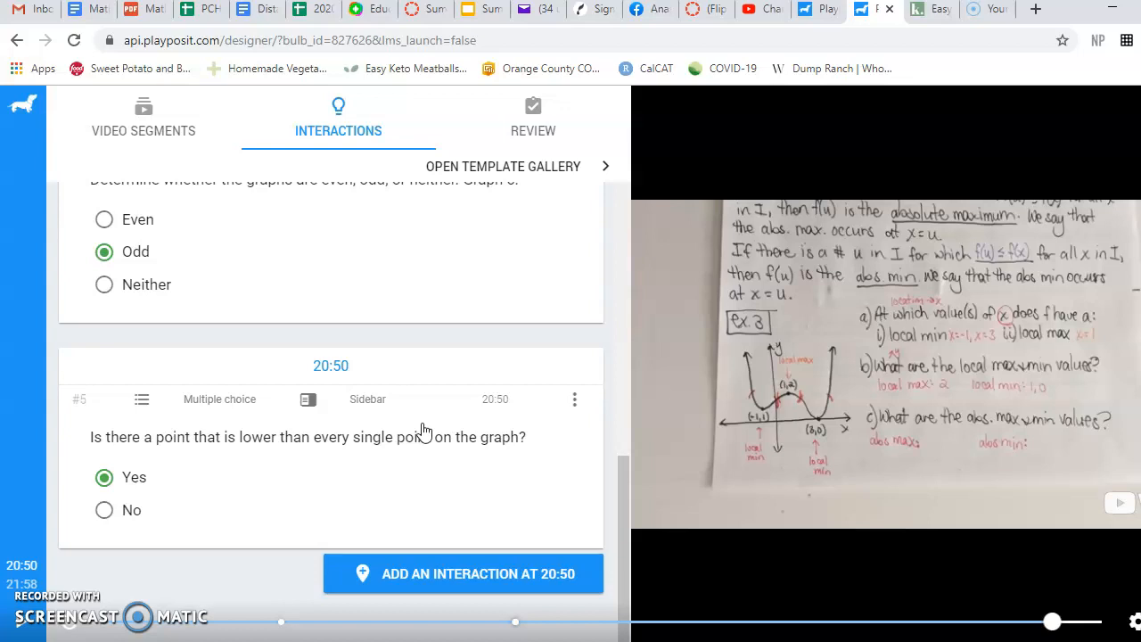
# Find the moment after the absolute minimum is answered and pause the video at 21:34.
pyautogui.click(1067, 622)
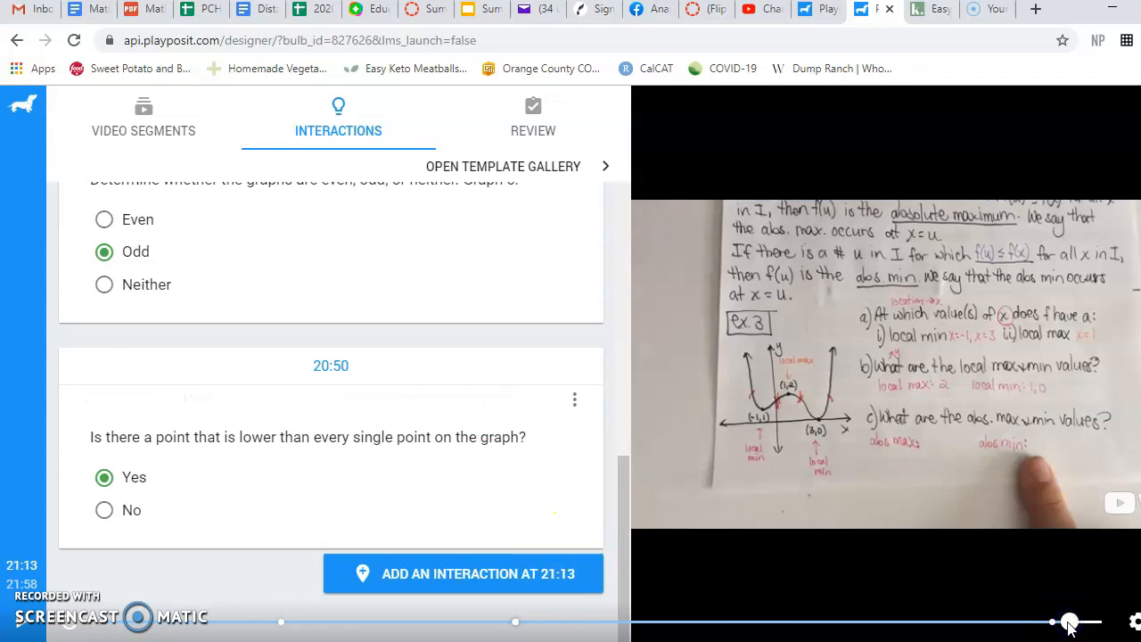
pyautogui.click(1080, 622)
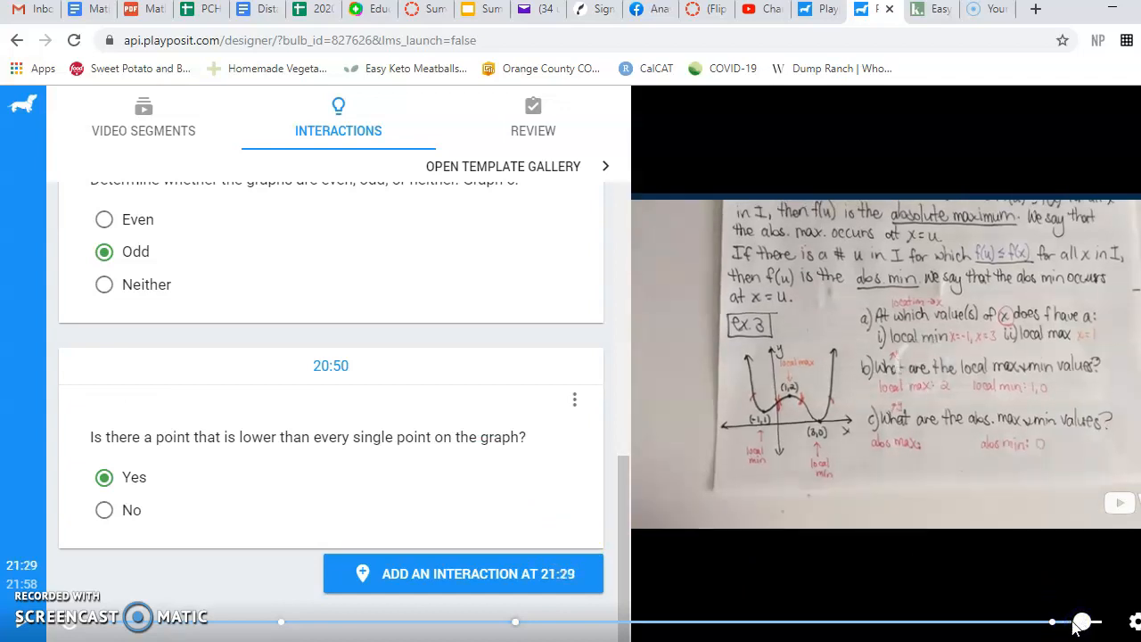
pyautogui.click(1073, 622)
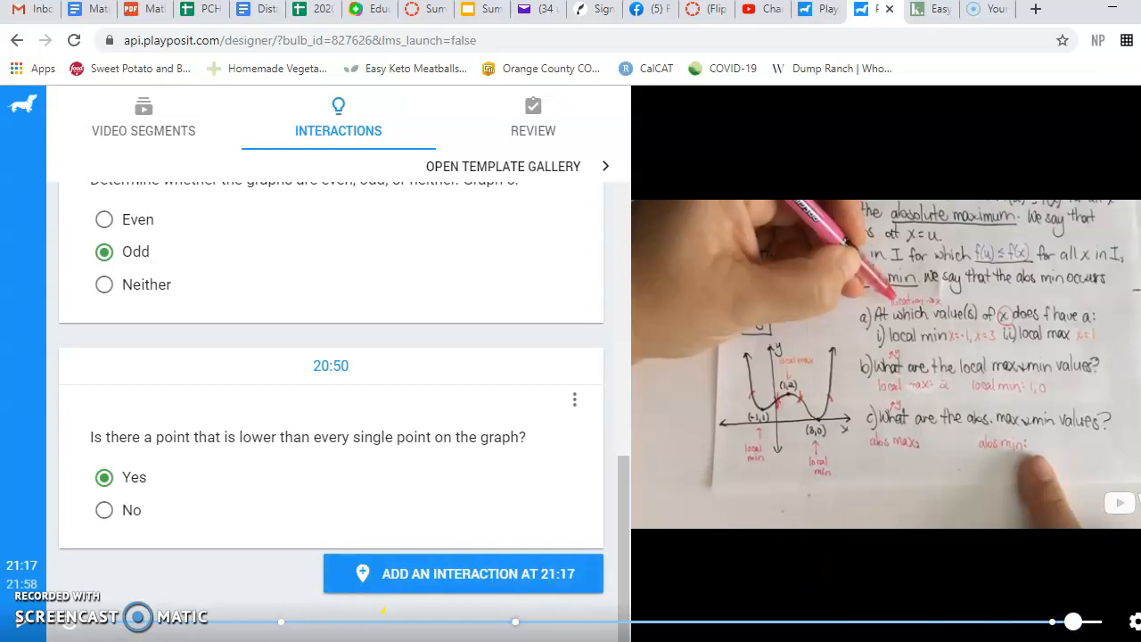
pyautogui.click(17, 624)
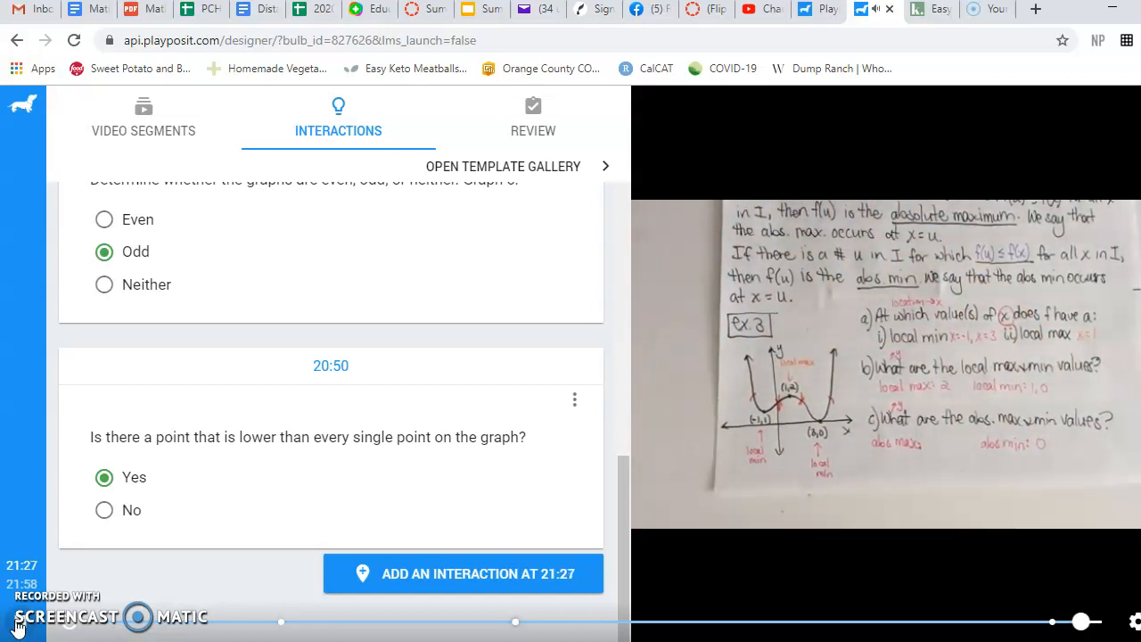
pyautogui.click(16, 627)
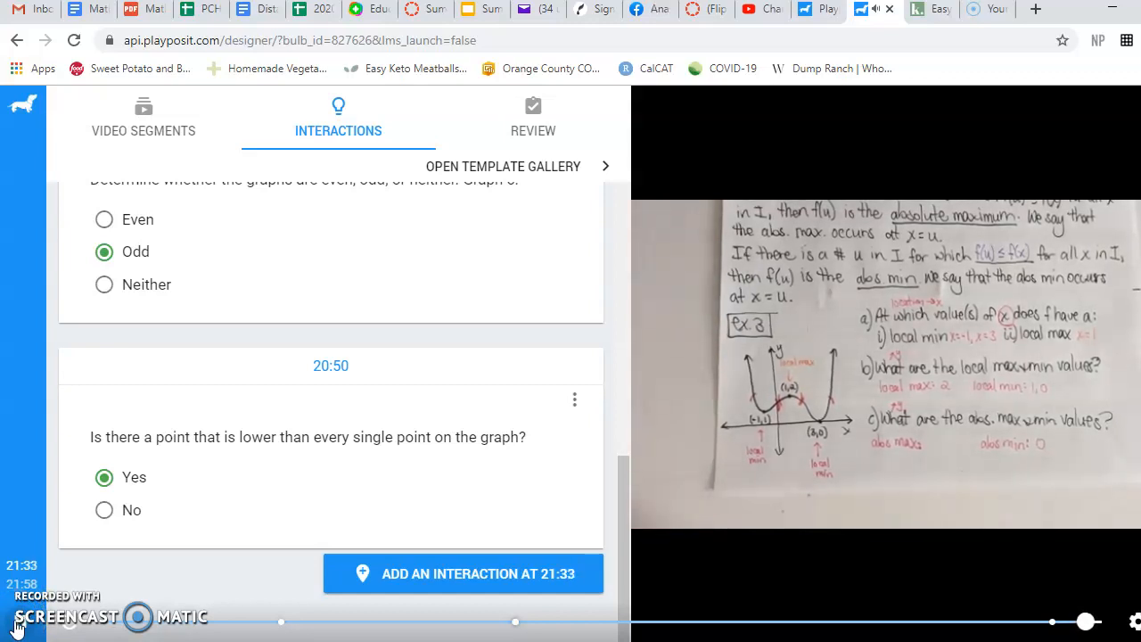
# Add a multiple choice interaction at 21:34 asking "Is there a point that's the highest point on the graph?".
pyautogui.click(416, 579)
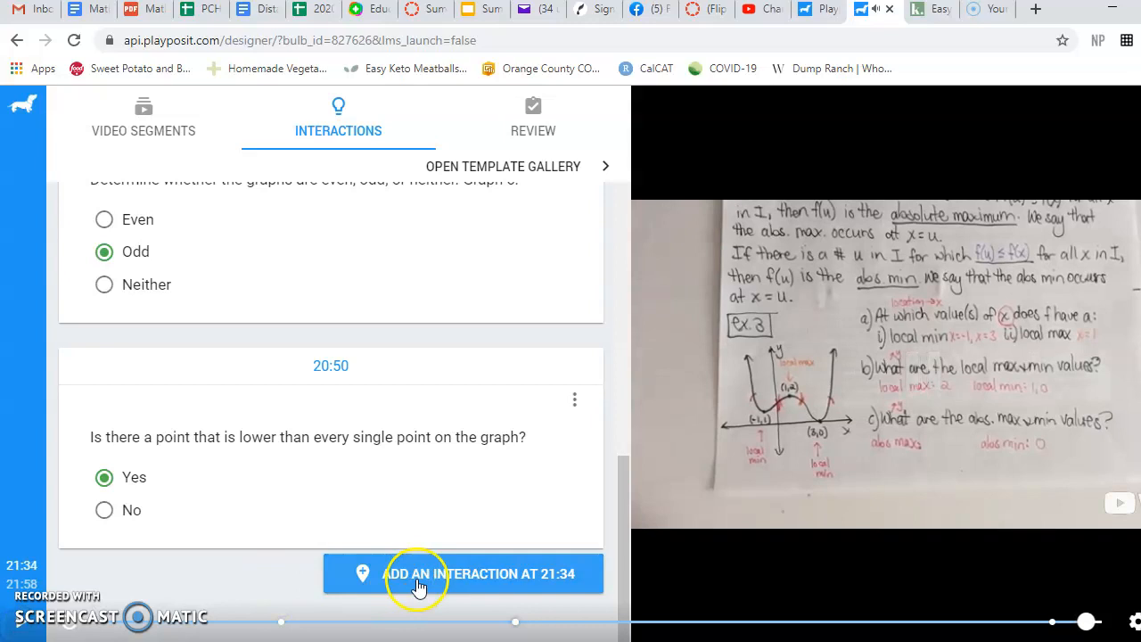
pyautogui.click(214, 207)
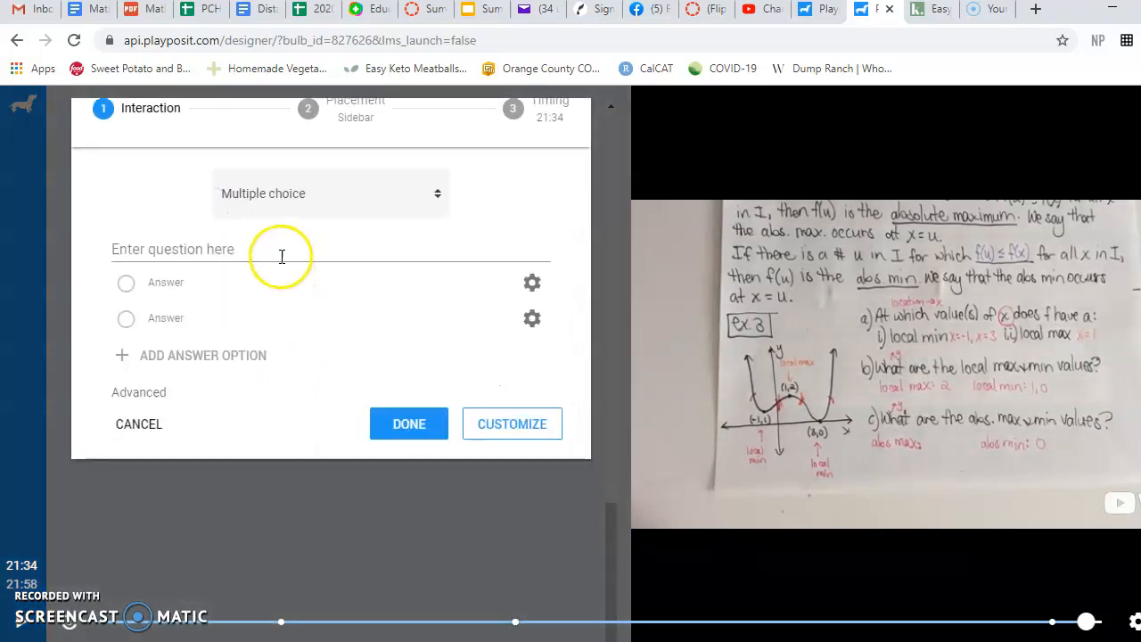
pyautogui.click(281, 256)
pyautogui.write('Is there a poin')
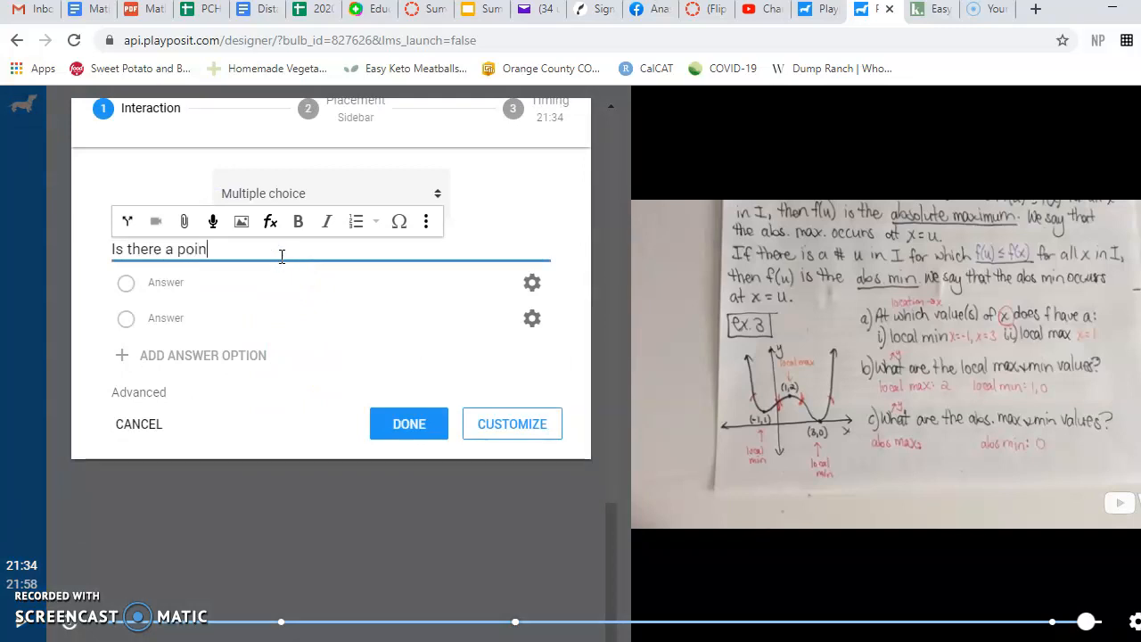
pyautogui.write("t that's the highest point on the graph?")
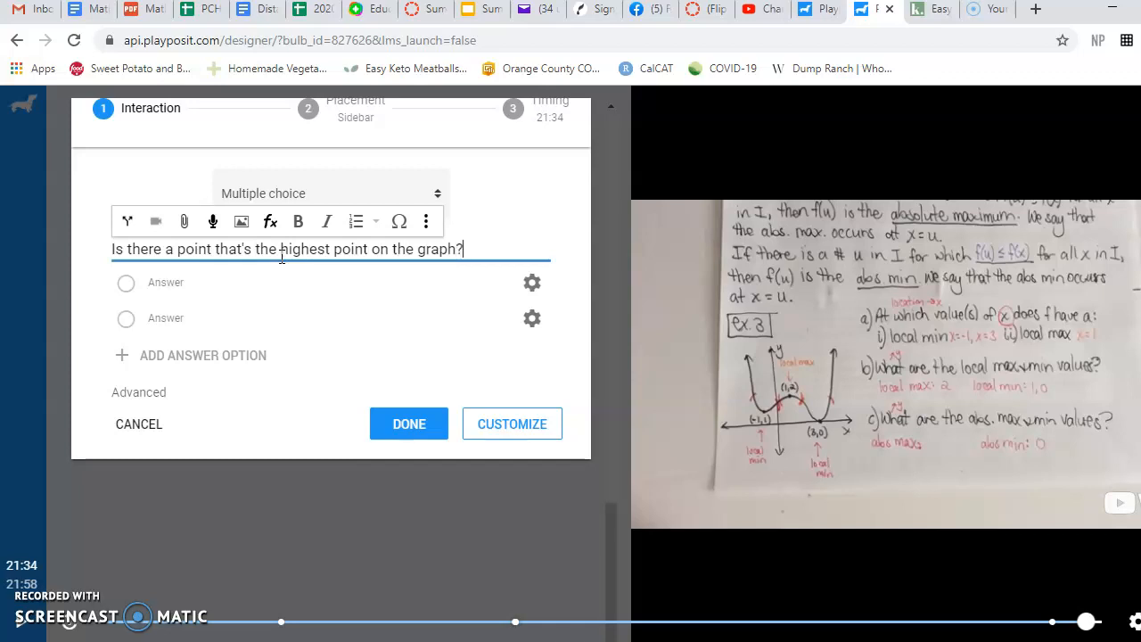
# Give the highest-point question the answers "Yes" and "No", mark "No" as correct, and save it.
pyautogui.click(226, 282)
pyautogui.write('Yes')
pyautogui.click(189, 314)
pyautogui.write('No')
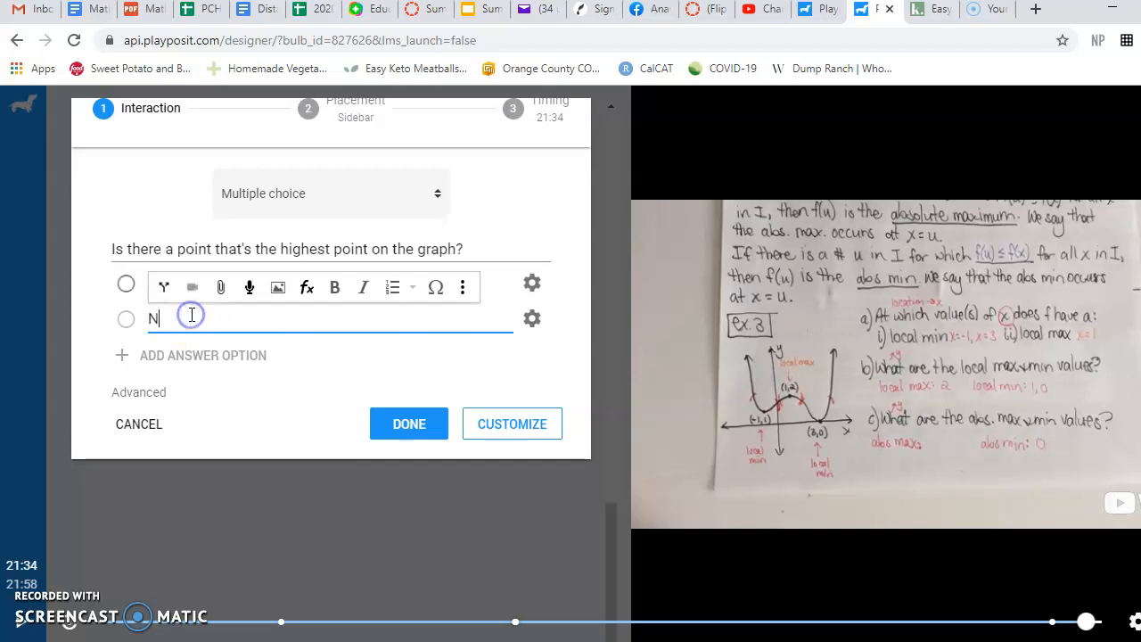
pyautogui.click(127, 320)
pyautogui.click(401, 423)
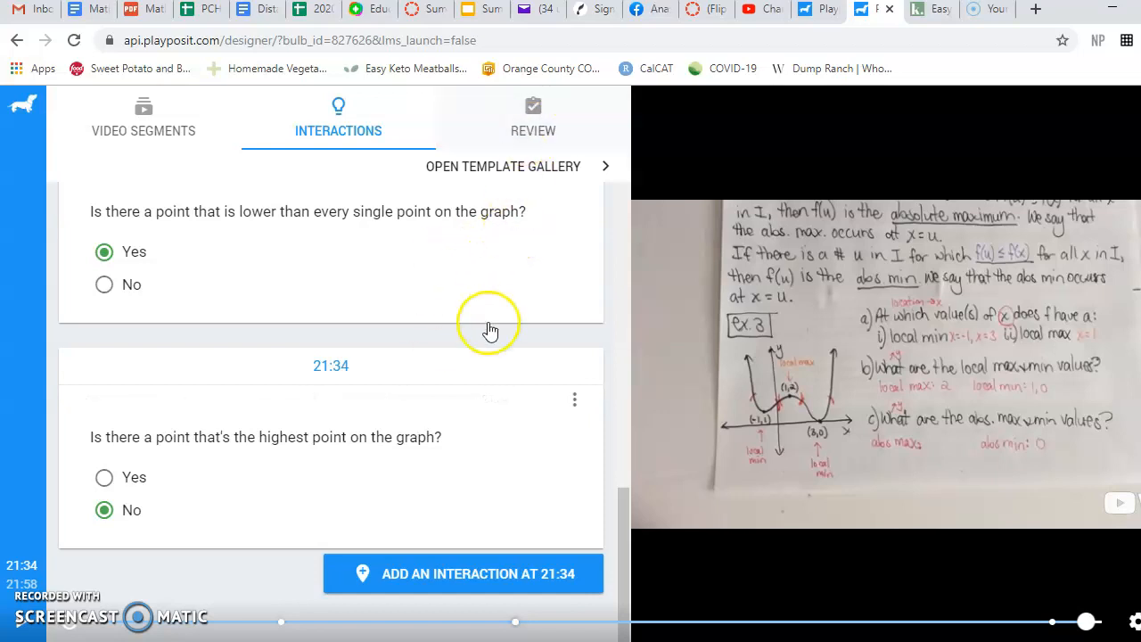
# Look through the list of added interactions, checking their times, questions and marked answers.
pyautogui.scroll(-1, 484, 326)
pyautogui.scroll(10, 485, 326)
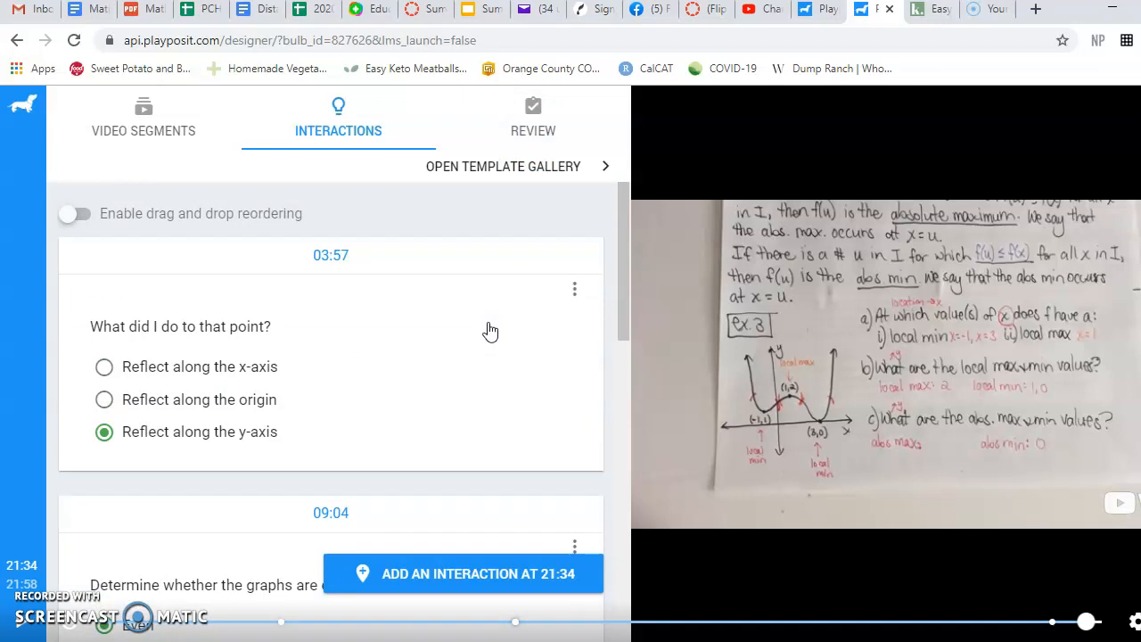
pyautogui.scroll(-5, 489, 332)
pyautogui.scroll(5, 489, 332)
pyautogui.scroll(-1, 489, 332)
pyautogui.scroll(1, 490, 332)
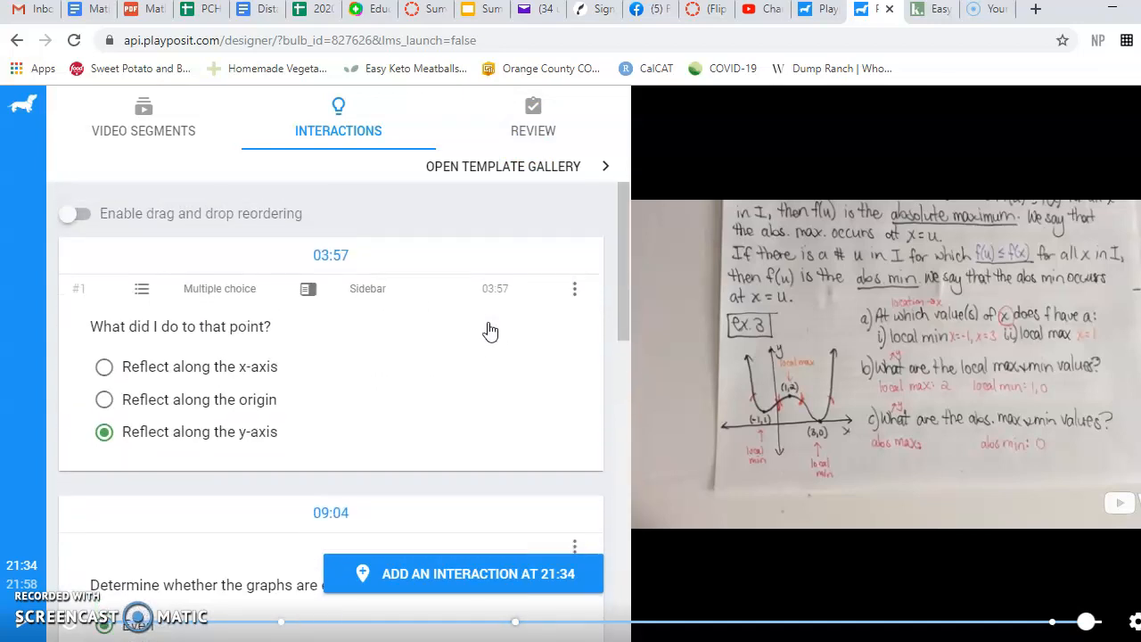
pyautogui.scroll(-3, 489, 332)
pyautogui.click(341, 257)
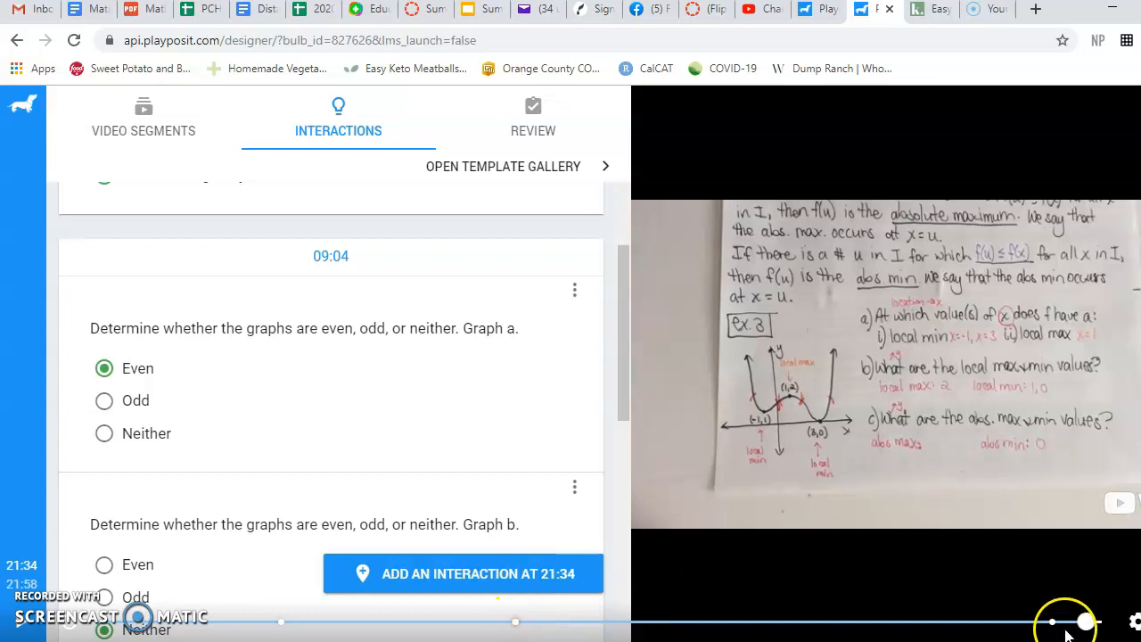
# In the bulb's playback options, allow learners to rewind after an interaction appears.
pyautogui.click(536, 130)
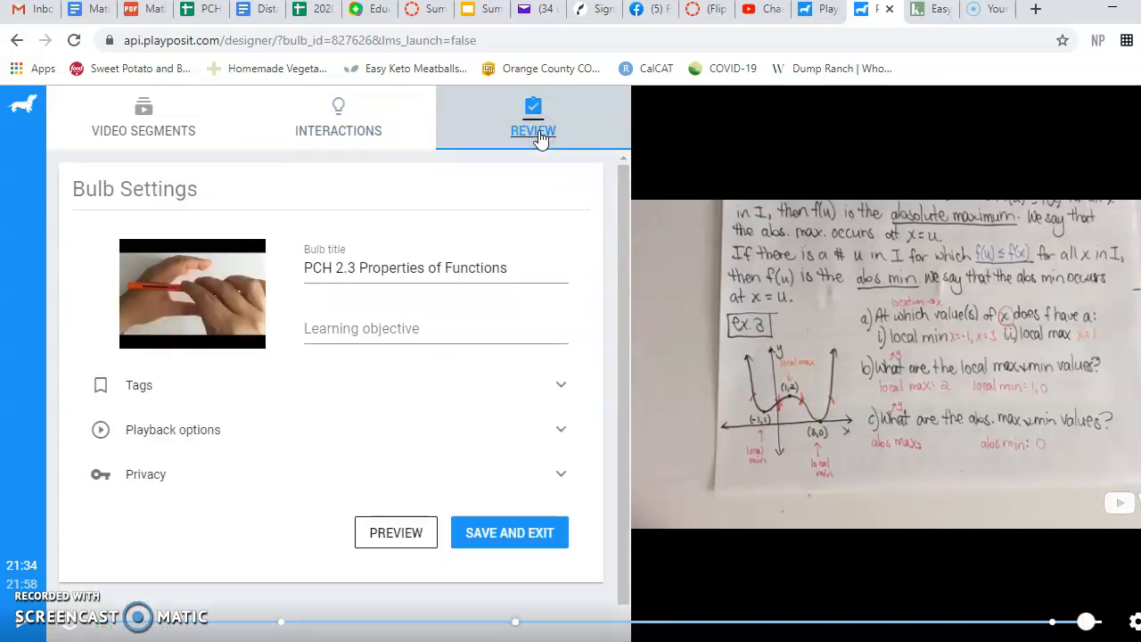
pyautogui.click(452, 265)
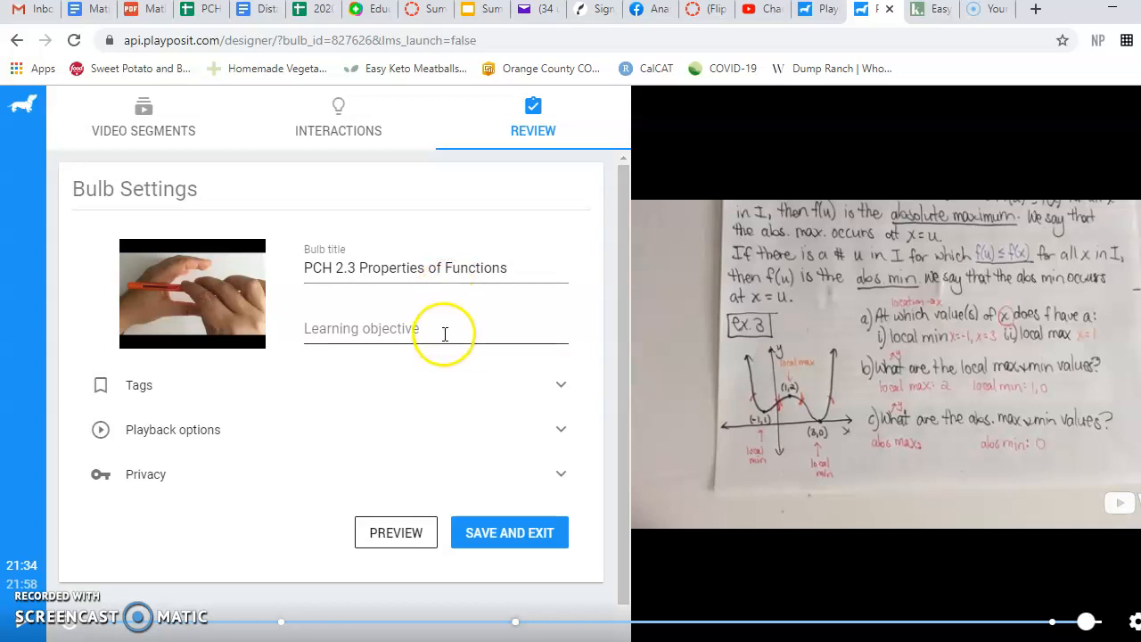
pyautogui.click(553, 419)
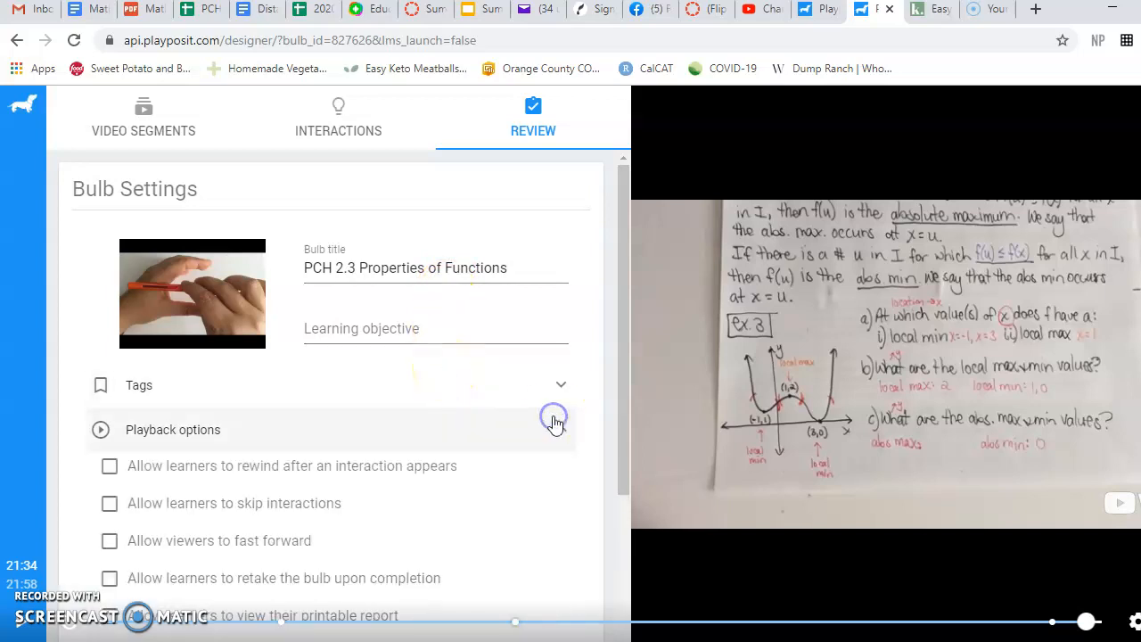
pyautogui.scroll(-2, 554, 421)
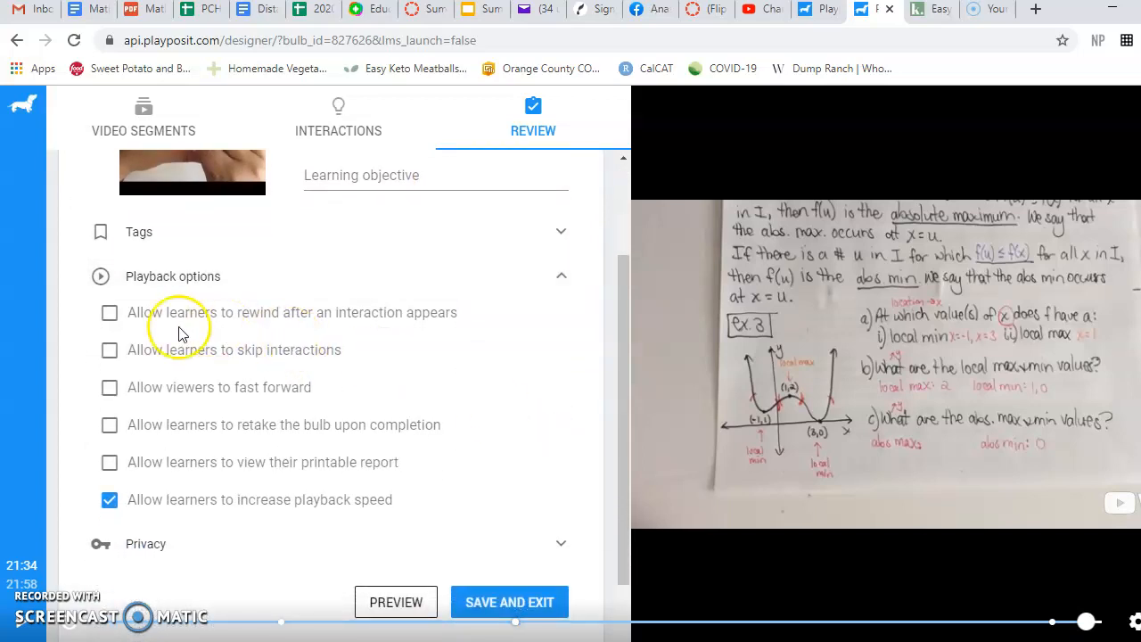
pyautogui.click(110, 315)
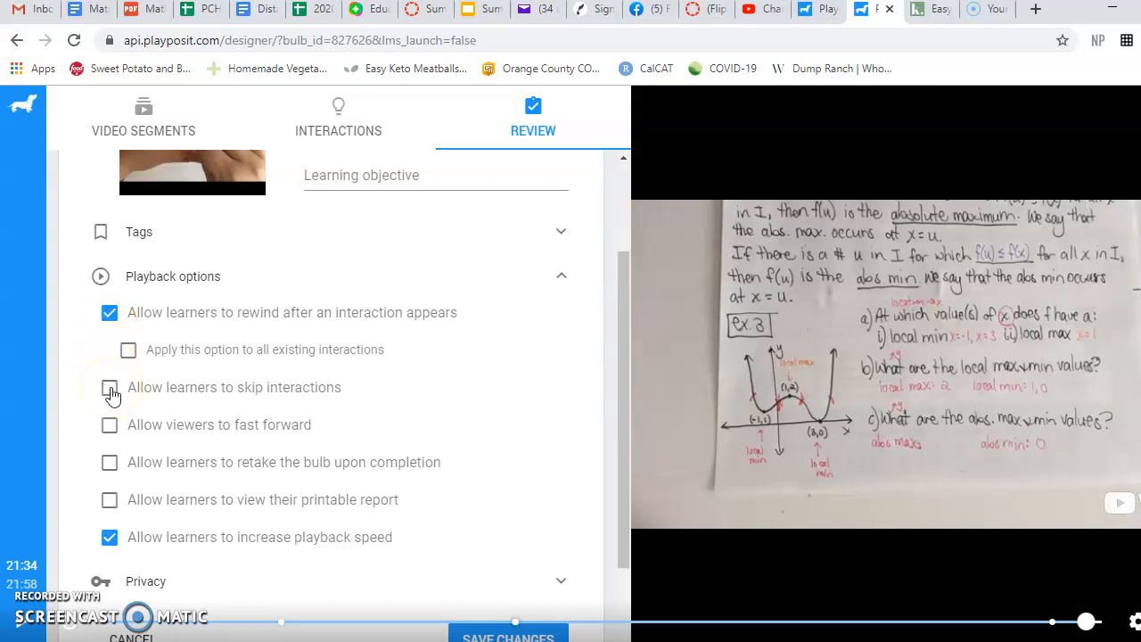
pyautogui.click(109, 426)
pyautogui.click(110, 465)
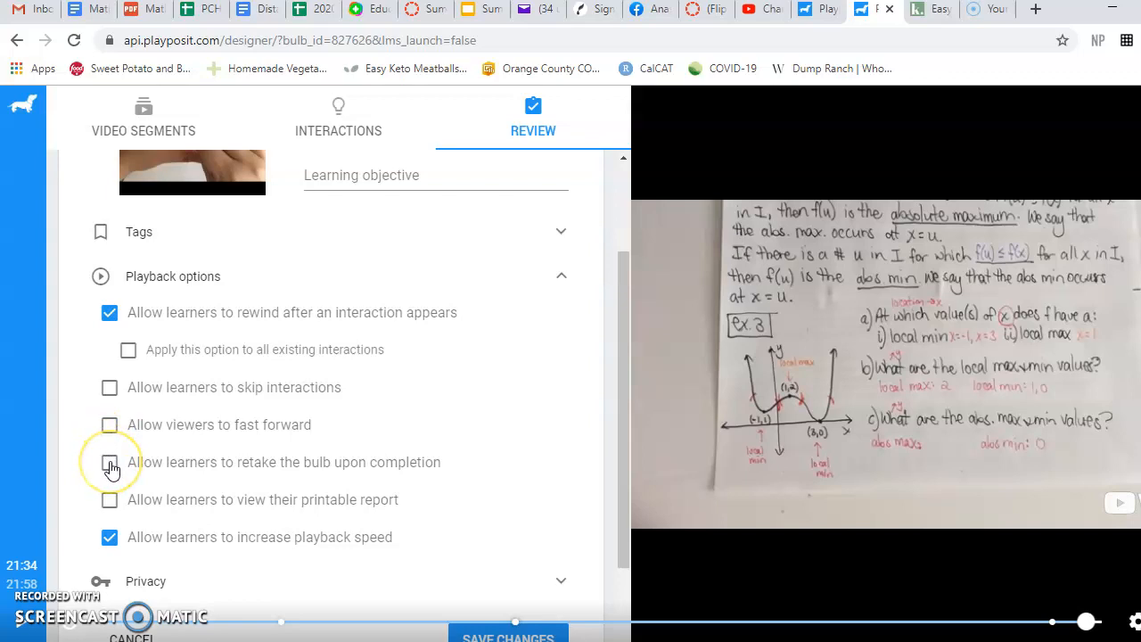
pyautogui.scroll(-3, 110, 467)
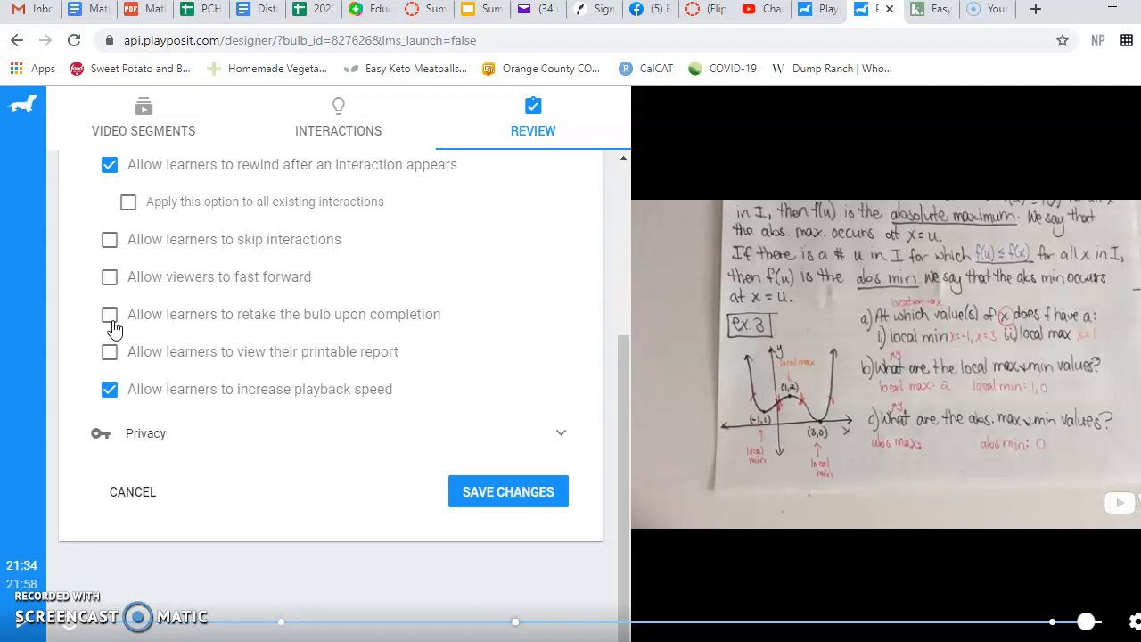
# Disallow increased playback speed, apply the rewind option to all existing interactions, and save and exit the bulb.
pyautogui.click(109, 392)
pyautogui.click(109, 392)
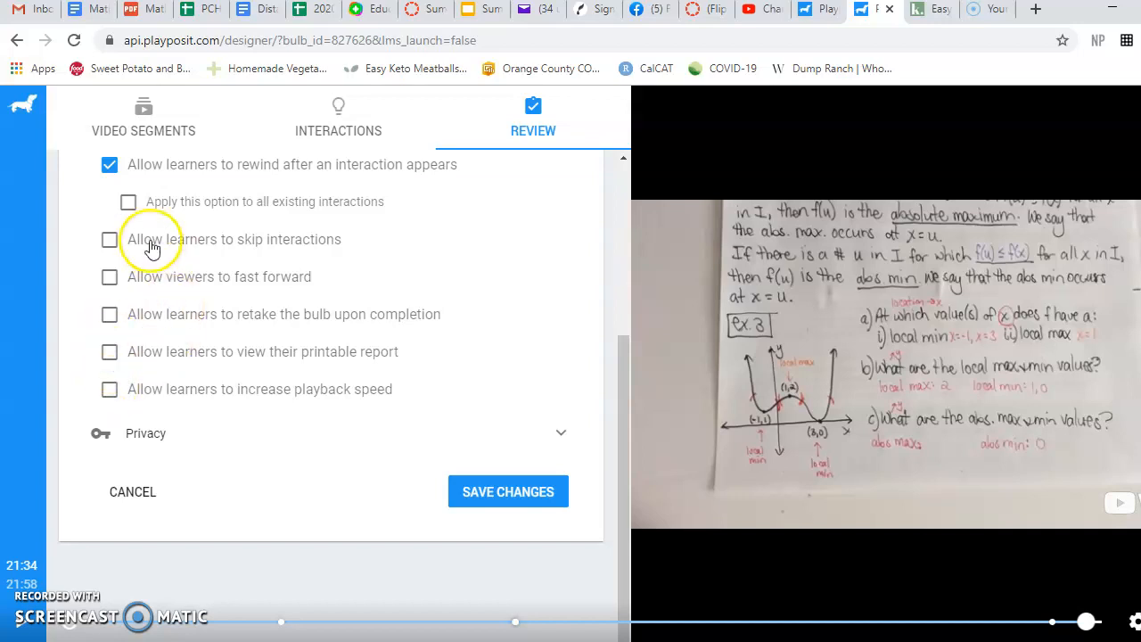
pyautogui.click(128, 203)
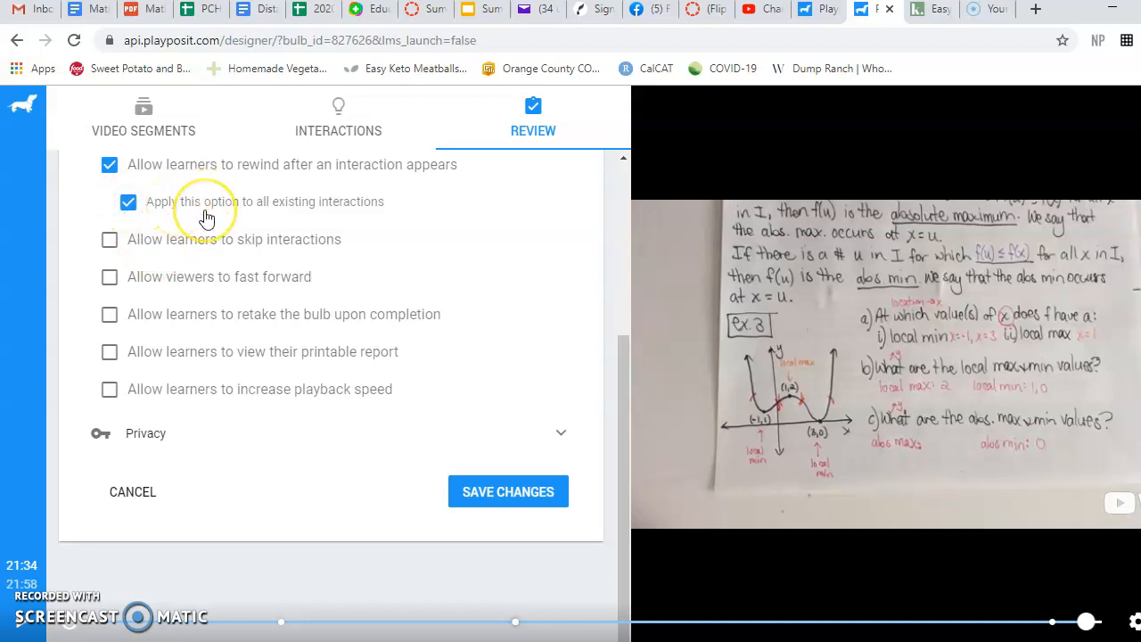
pyautogui.click(509, 502)
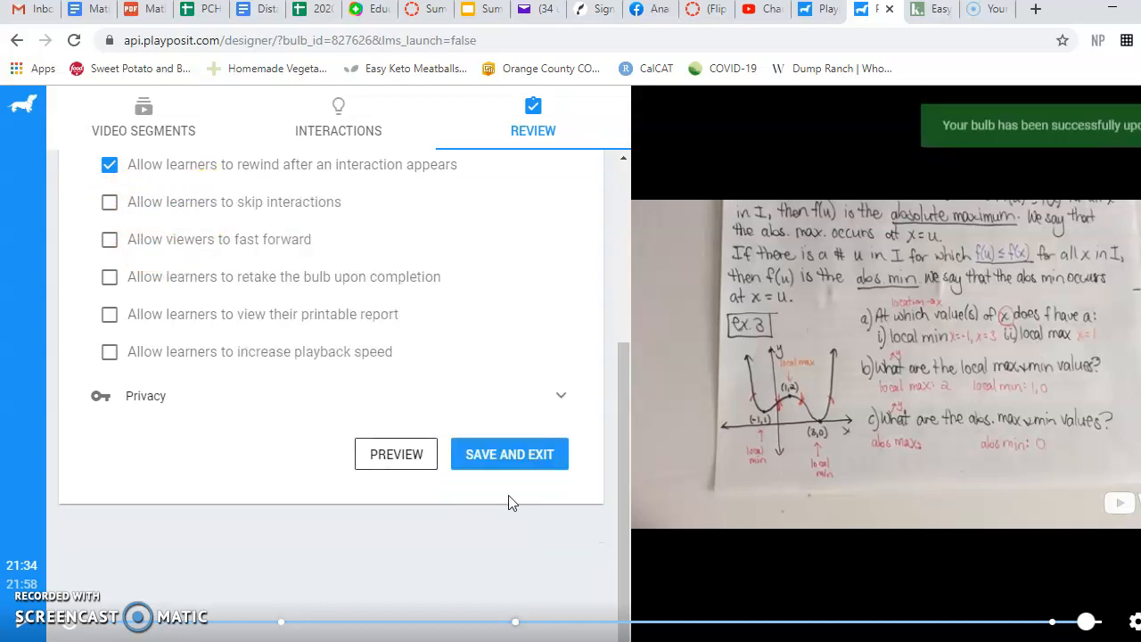
pyautogui.click(503, 460)
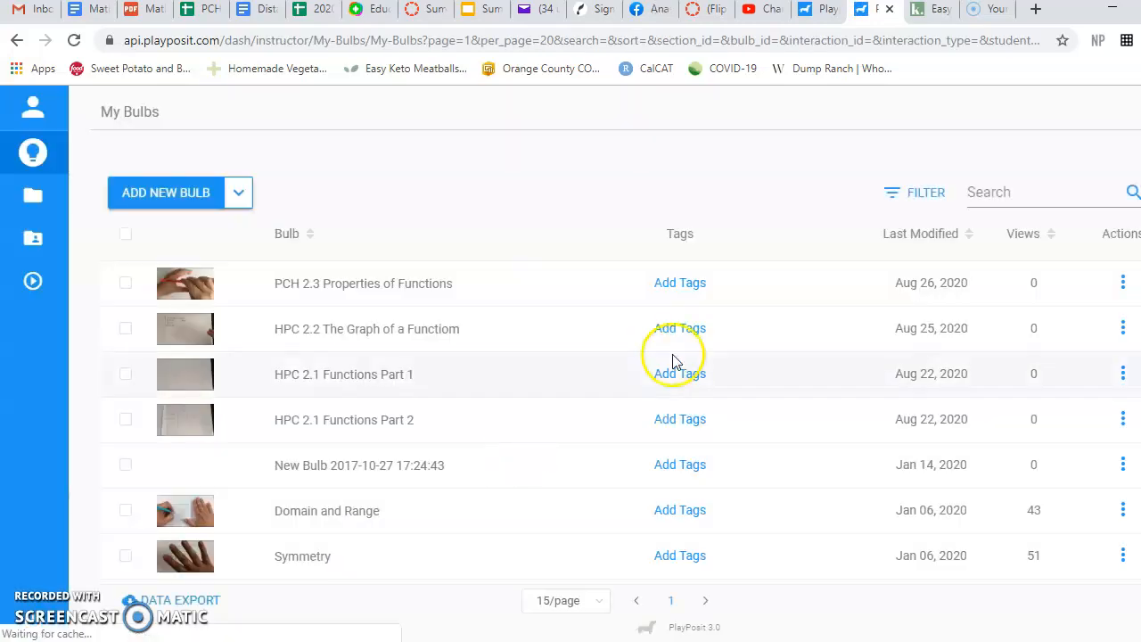
# Switch to the PCH 2020-21 course in Canvas and start a new assignment in the Participation group.
pyautogui.click(705, 14)
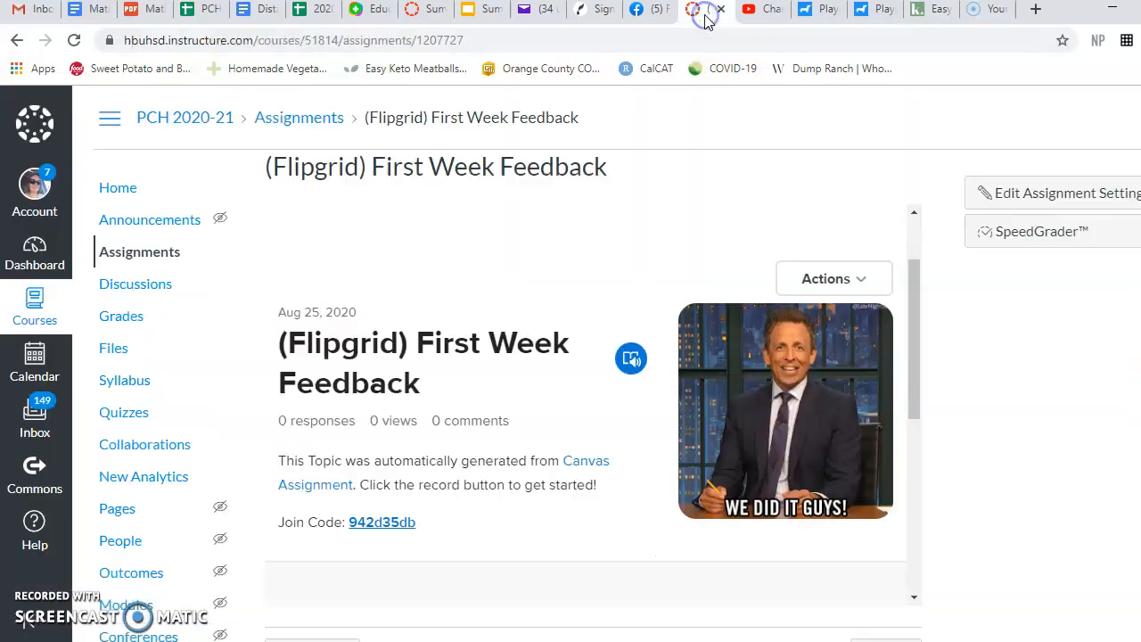
pyautogui.click(149, 256)
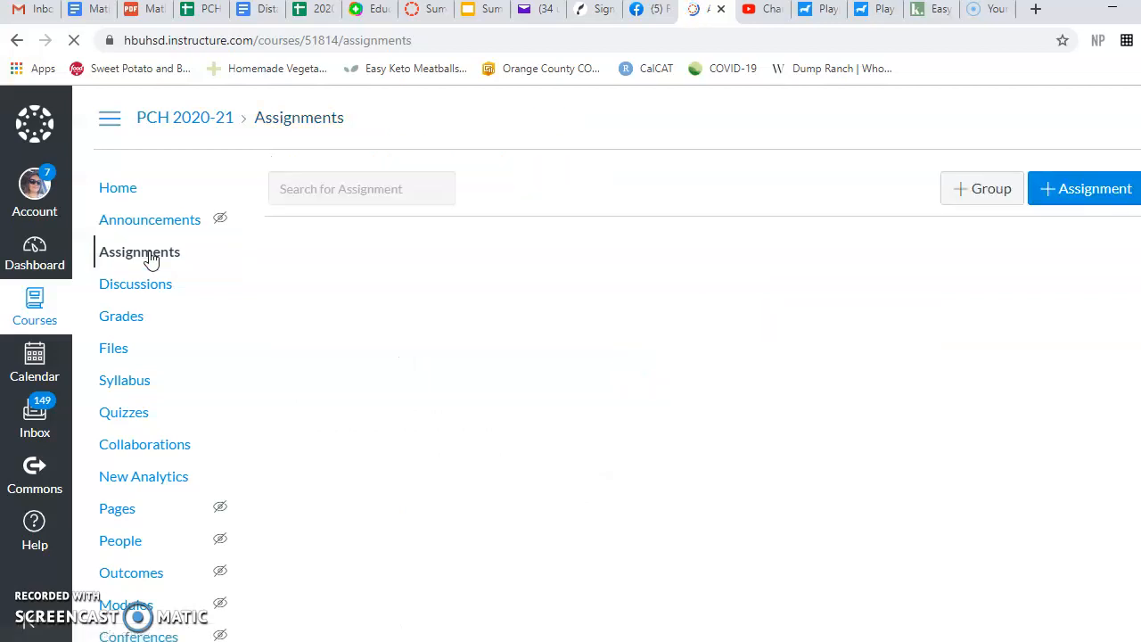
pyautogui.scroll(-5, 736, 372)
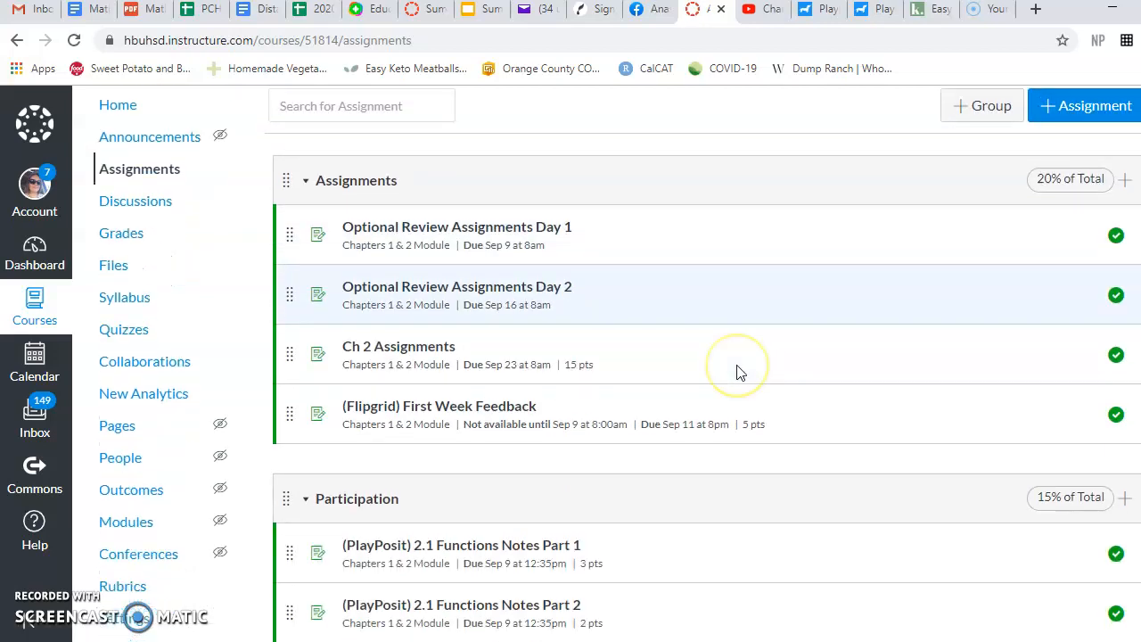
pyautogui.click(1125, 189)
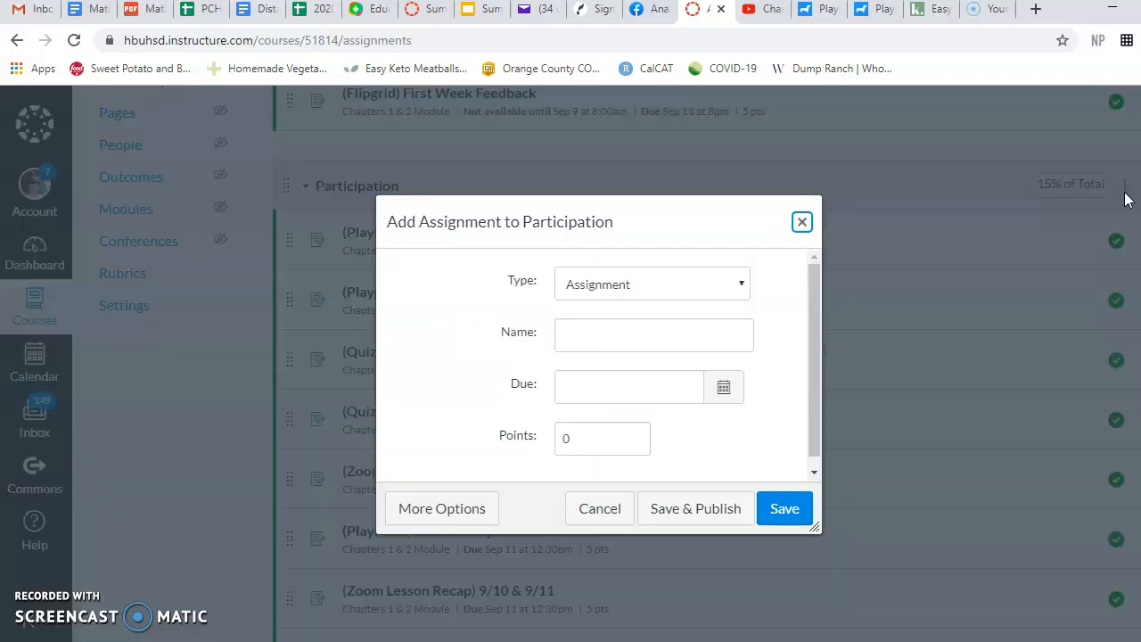
# Name the assignment "(PlayPosit) 2.3 Properties of Functions" and open its full set of options.
pyautogui.click(733, 331)
pyautogui.write('(PlayPosi')
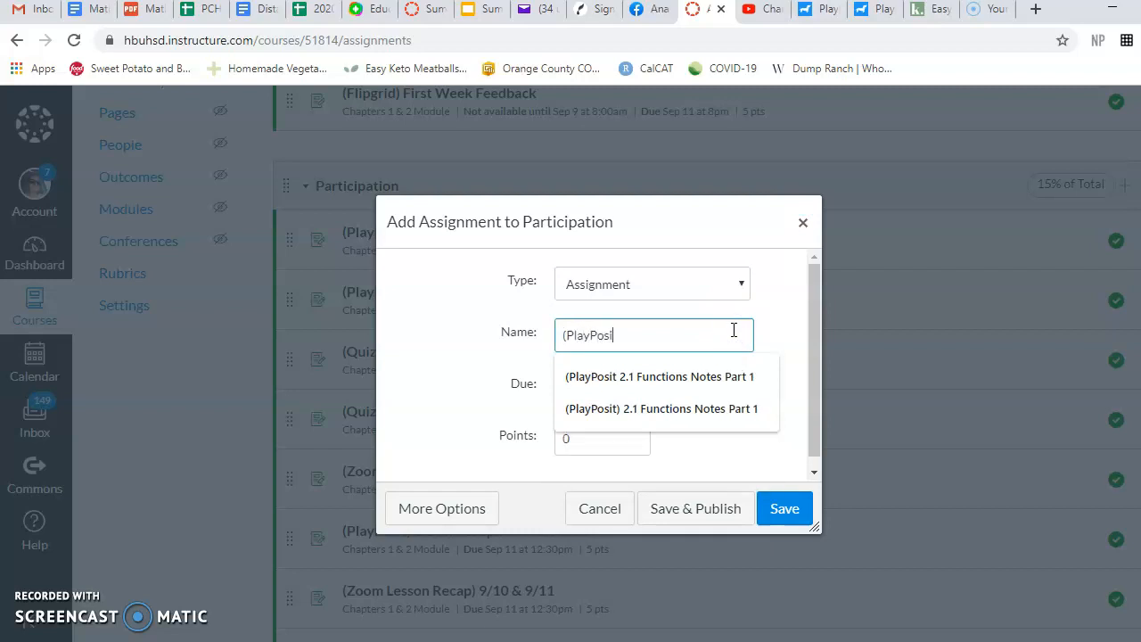
pyautogui.write('t) 2.3')
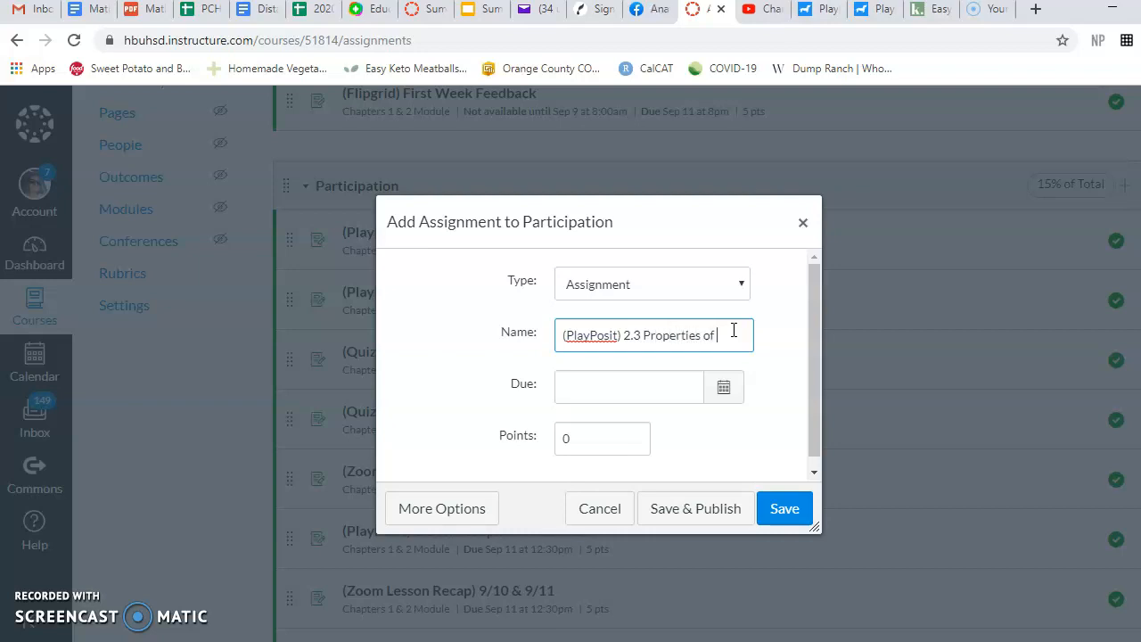
pyautogui.write('Properties of Functions')
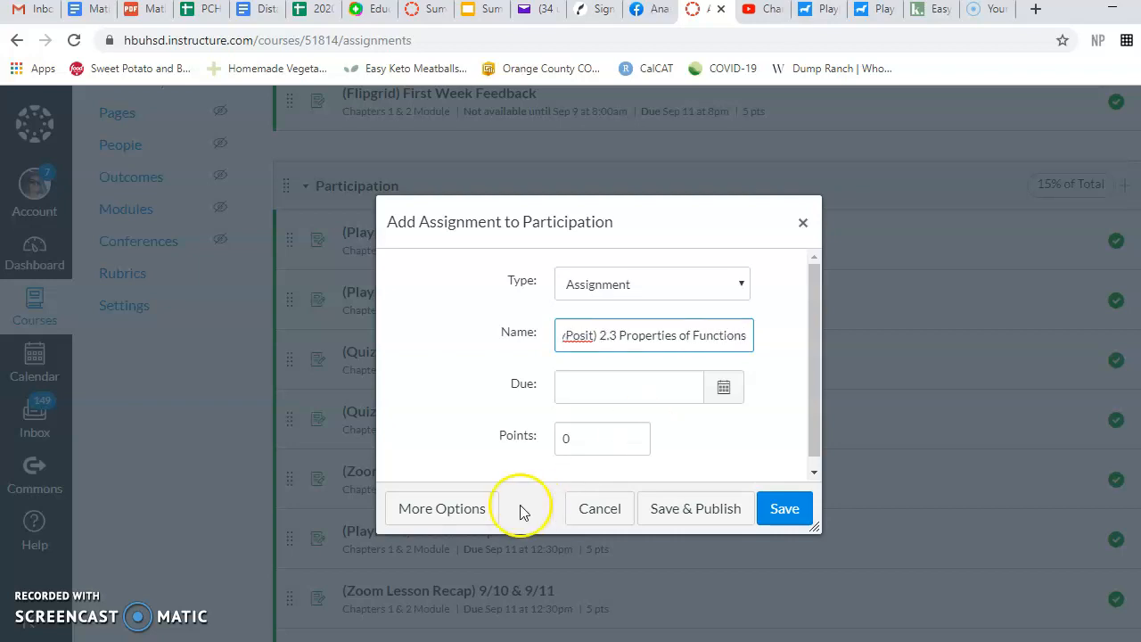
pyautogui.click(465, 515)
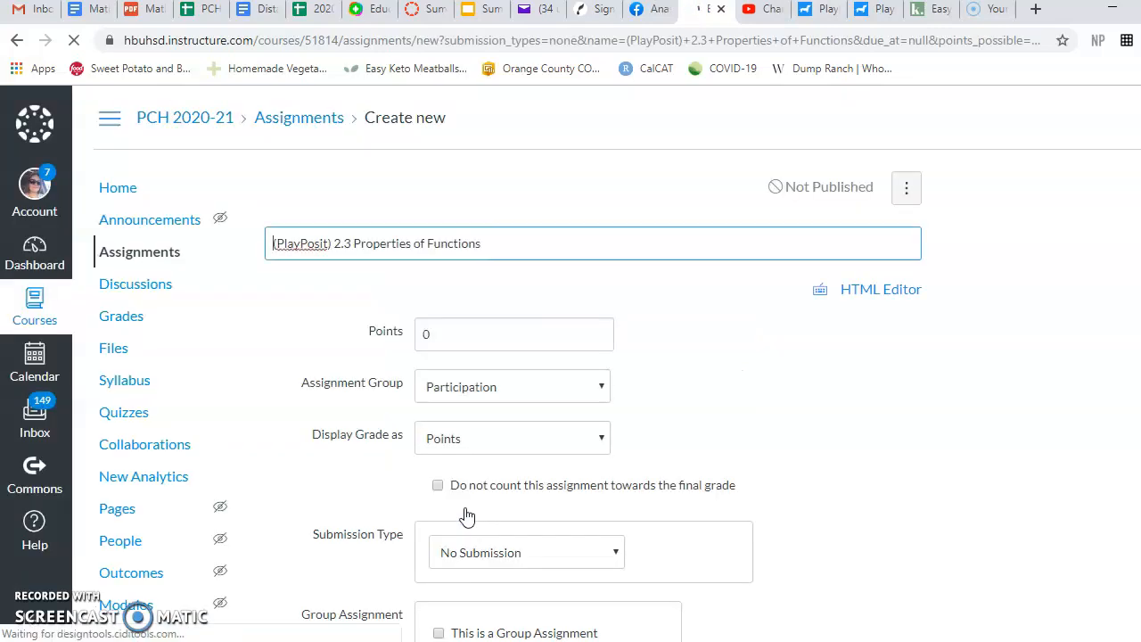
# Set the assignment's points to 5.
pyautogui.click(662, 434)
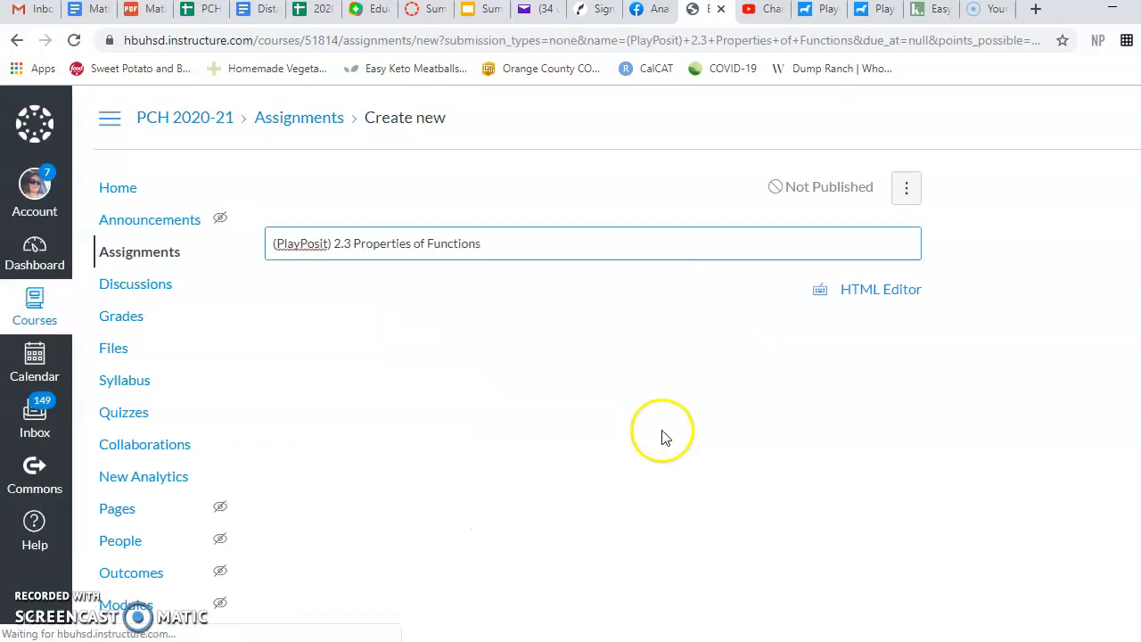
pyautogui.scroll(-3, 662, 430)
pyautogui.scroll(-2, 662, 435)
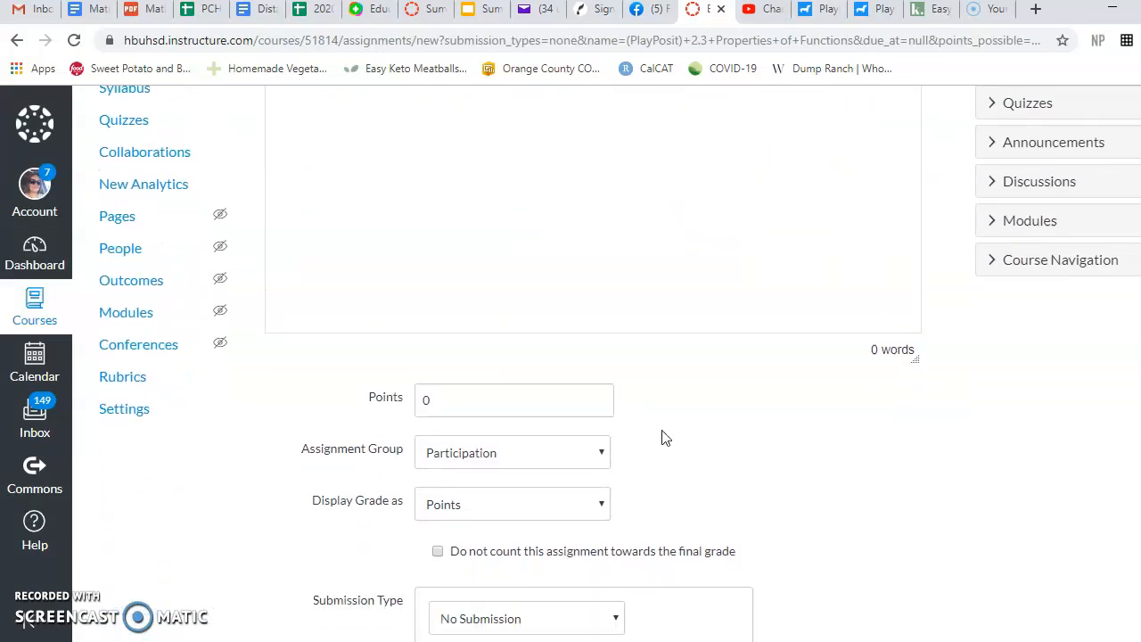
pyautogui.click(517, 309)
pyautogui.write('5')
pyautogui.click(782, 347)
# Set the assignment's submission type to External Tool.
pyautogui.scroll(-1, 783, 354)
pyautogui.scroll(-1, 779, 352)
pyautogui.click(614, 317)
pyautogui.click(614, 316)
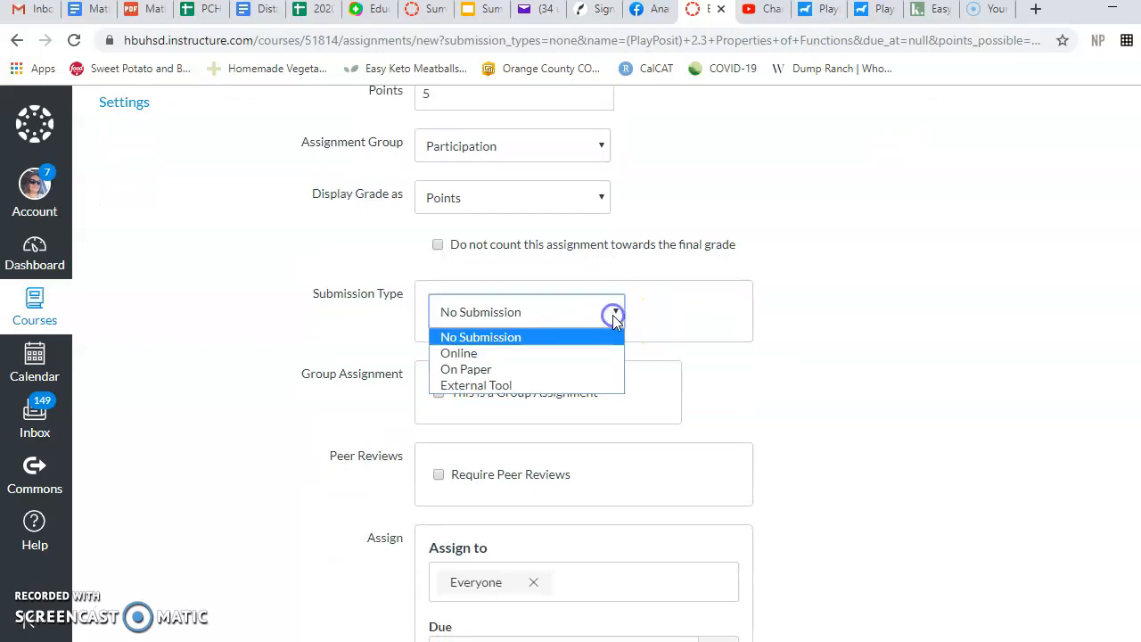
pyautogui.click(568, 385)
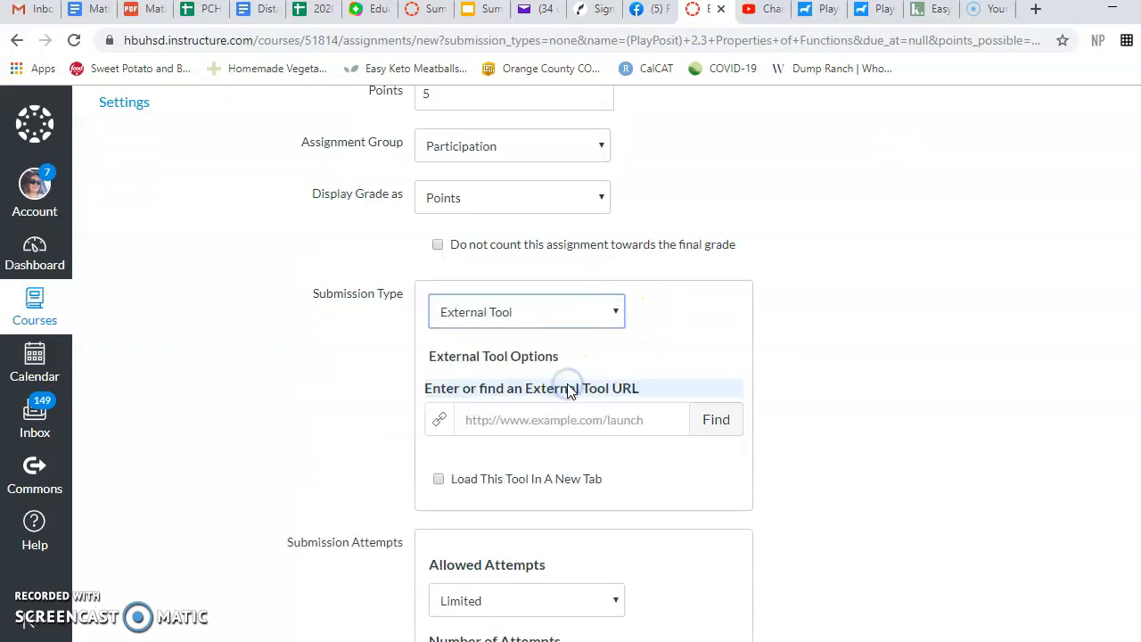
# Choose PlayPosit as the external tool and pick the PCH 2.3 Properties of Functions bulb for linking.
pyautogui.click(700, 428)
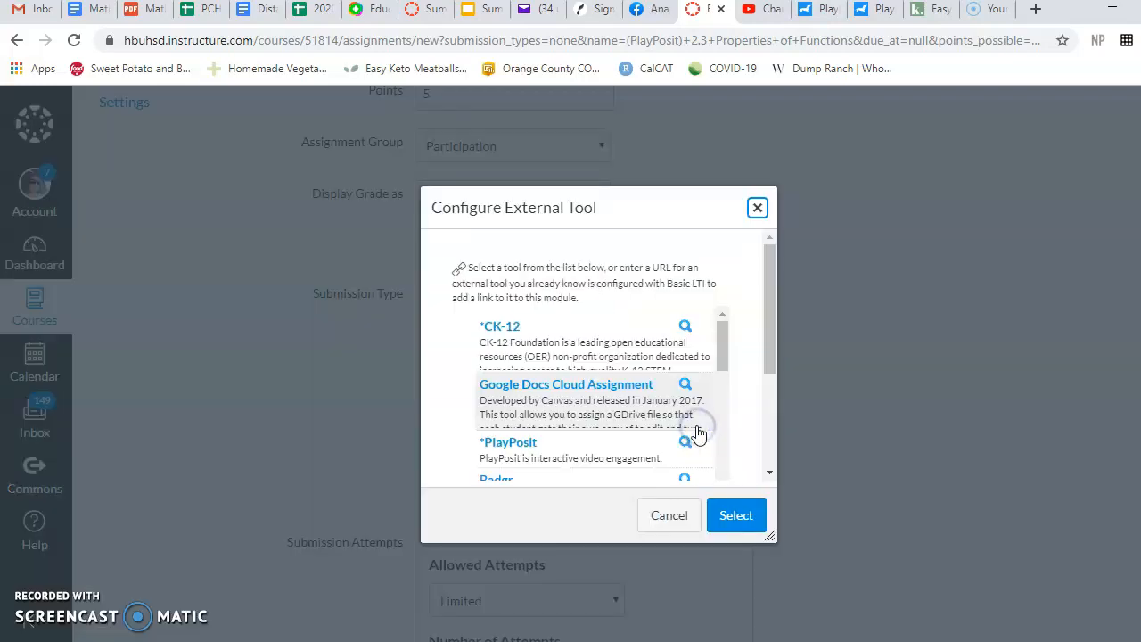
pyautogui.click(523, 444)
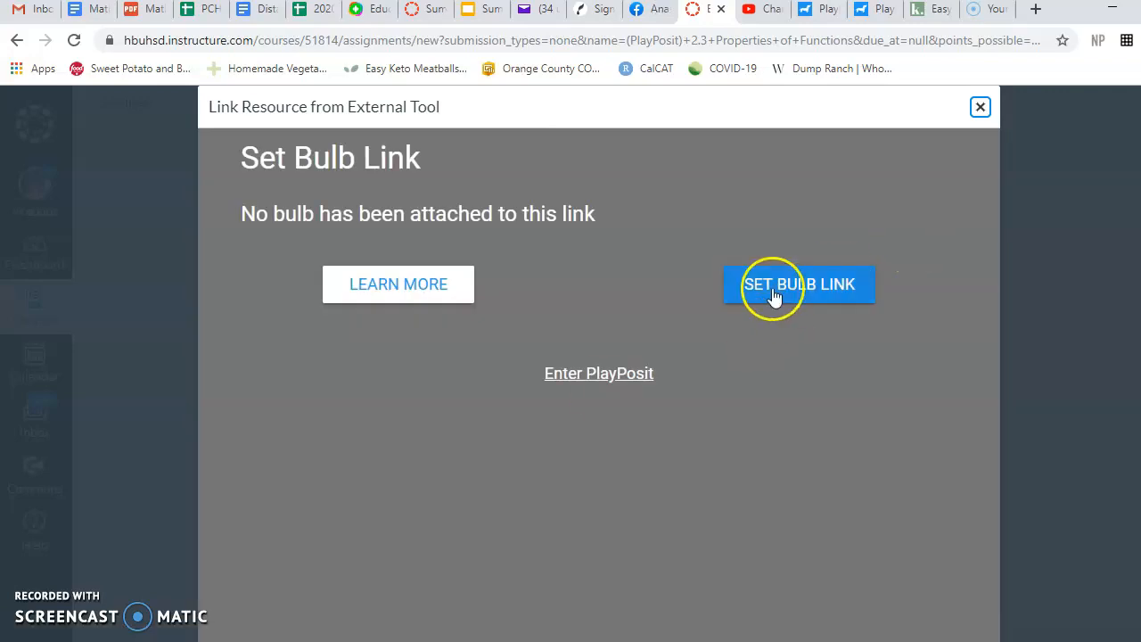
pyautogui.click(774, 296)
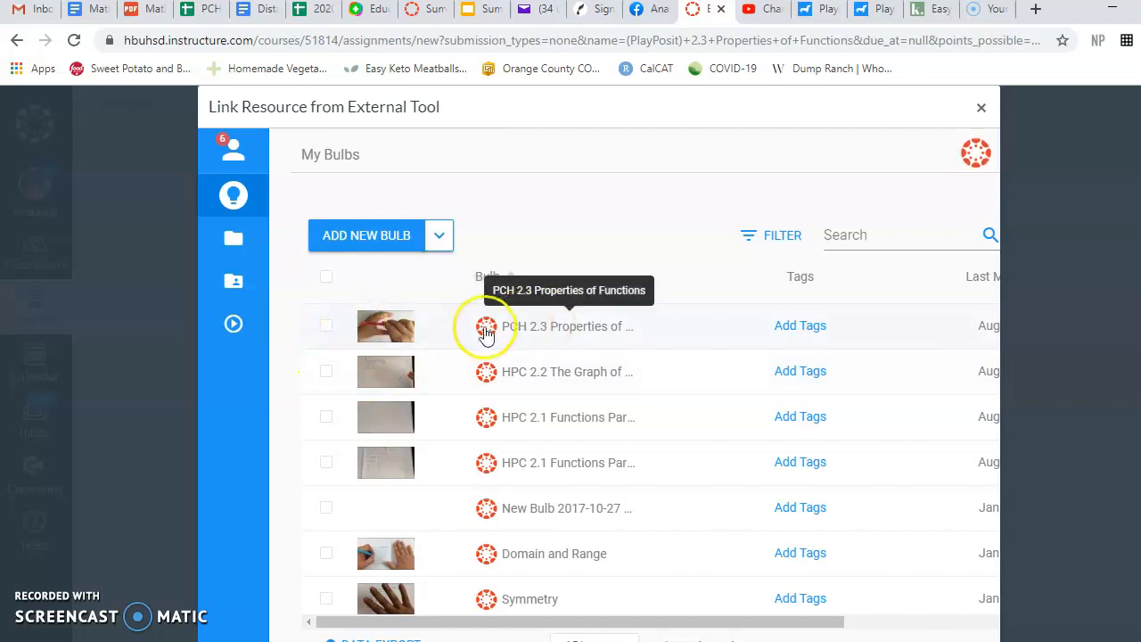
pyautogui.click(485, 330)
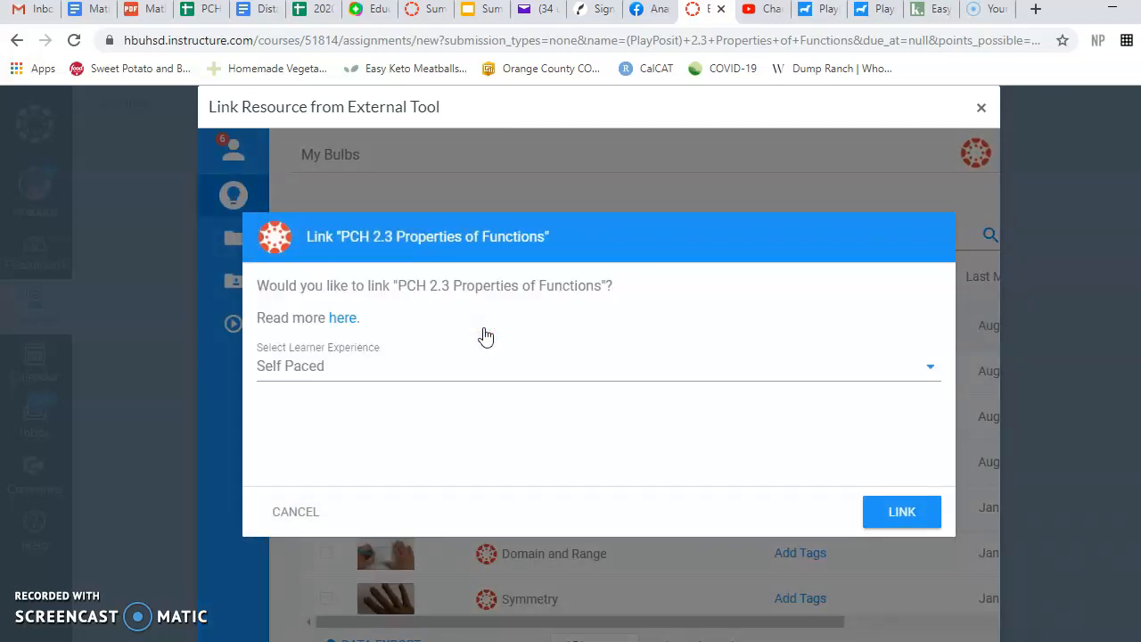
# Link the bulb with the Self Paced learner experience and confirm it as the assignment's external tool.
pyautogui.click(570, 370)
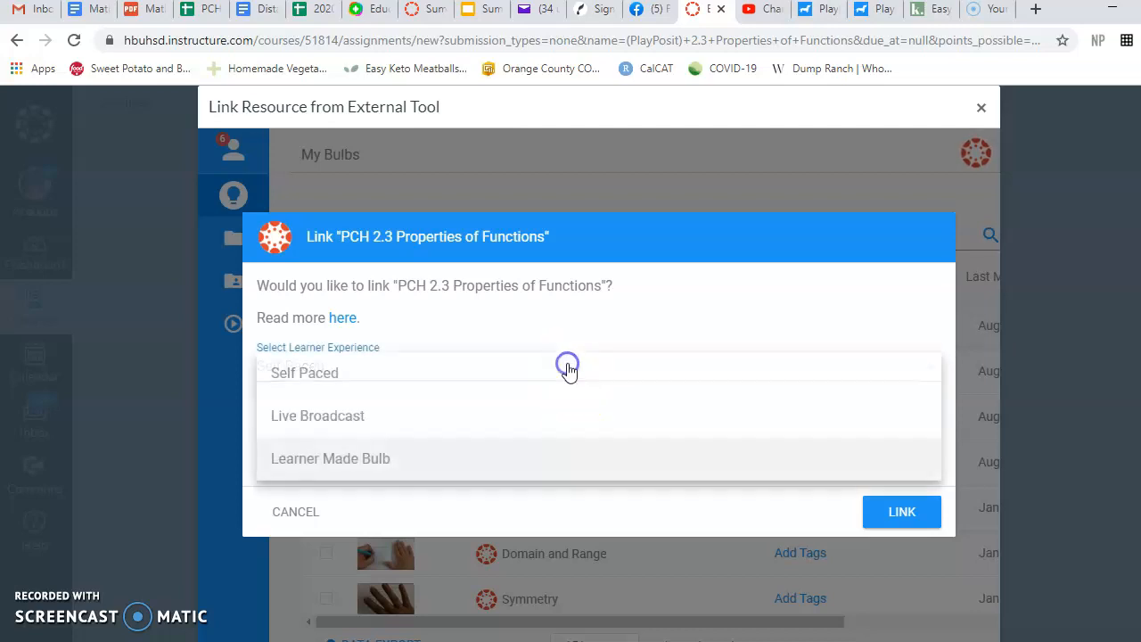
pyautogui.click(516, 418)
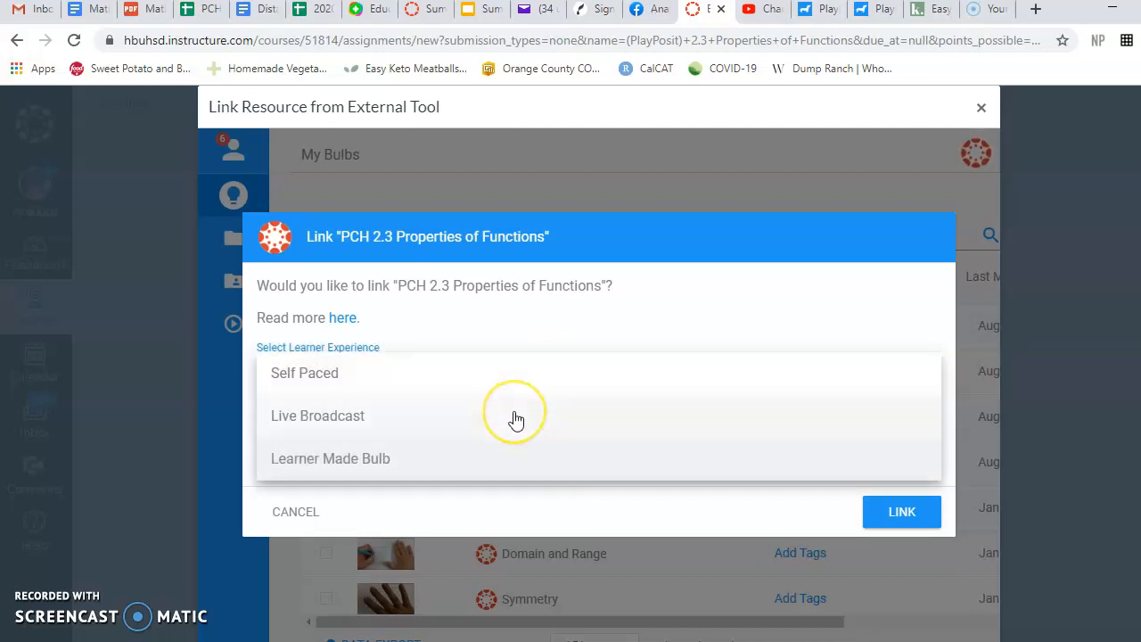
pyautogui.click(522, 381)
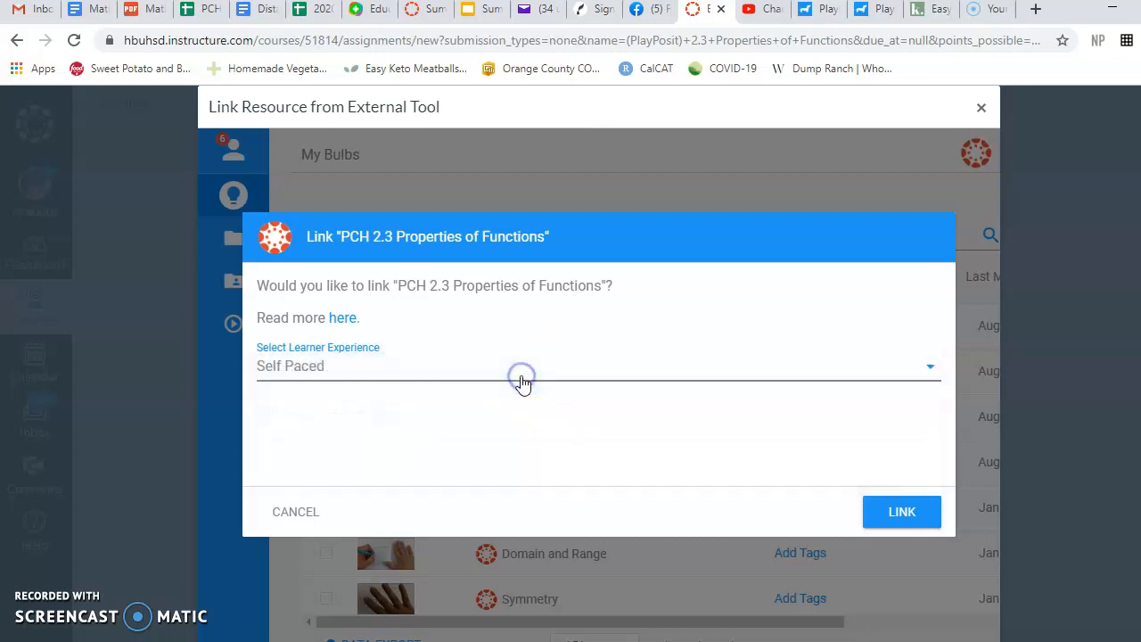
pyautogui.click(880, 505)
pyautogui.click(765, 513)
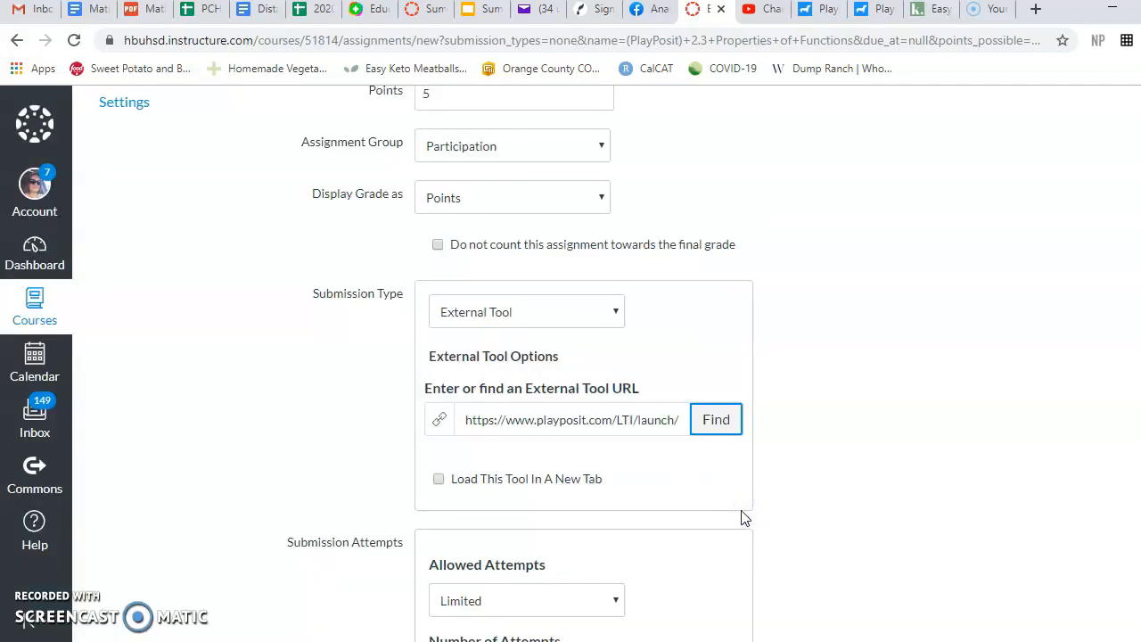
# Set the assignment's due date to September 16, 2020 at 12:30 pm, and save and publish the assignment.
pyautogui.scroll(-5, 854, 464)
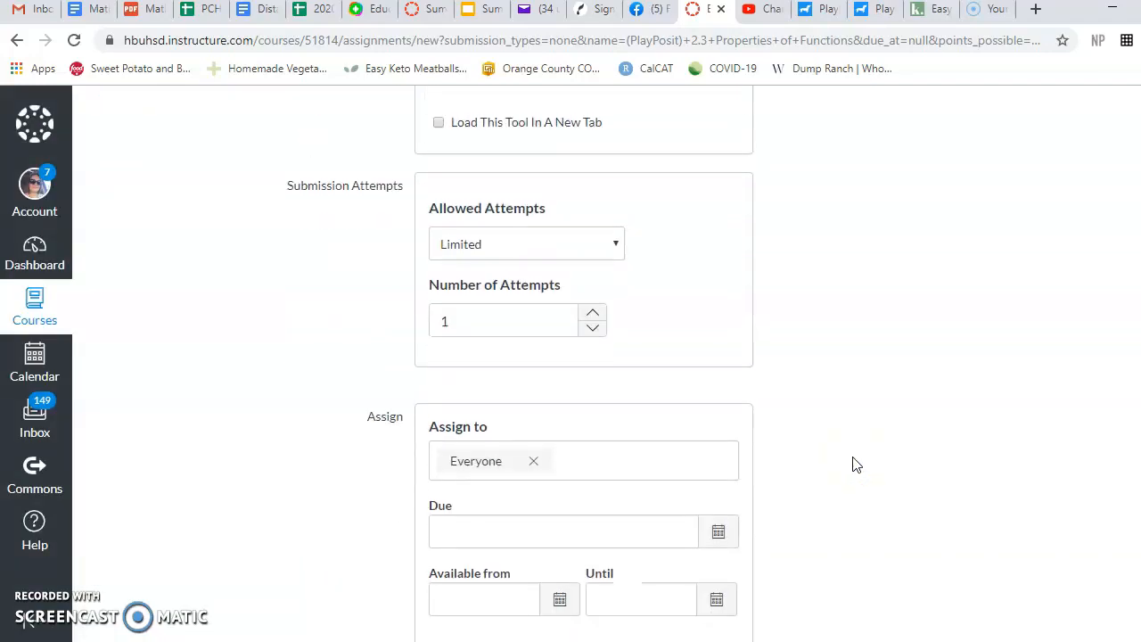
pyautogui.click(619, 178)
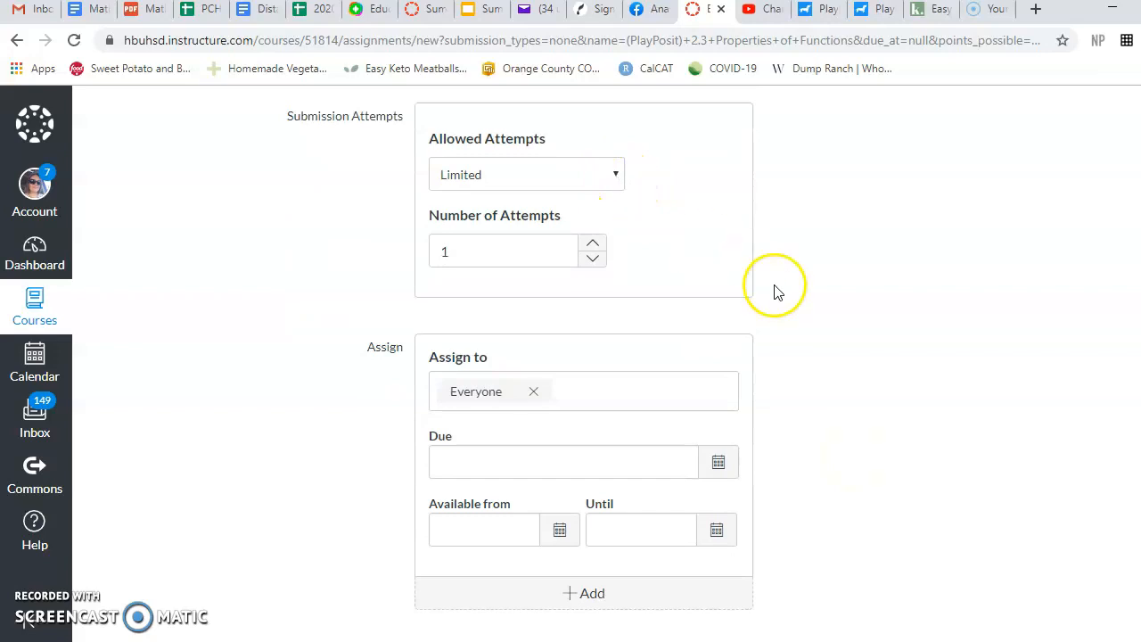
pyautogui.scroll(-1, 775, 288)
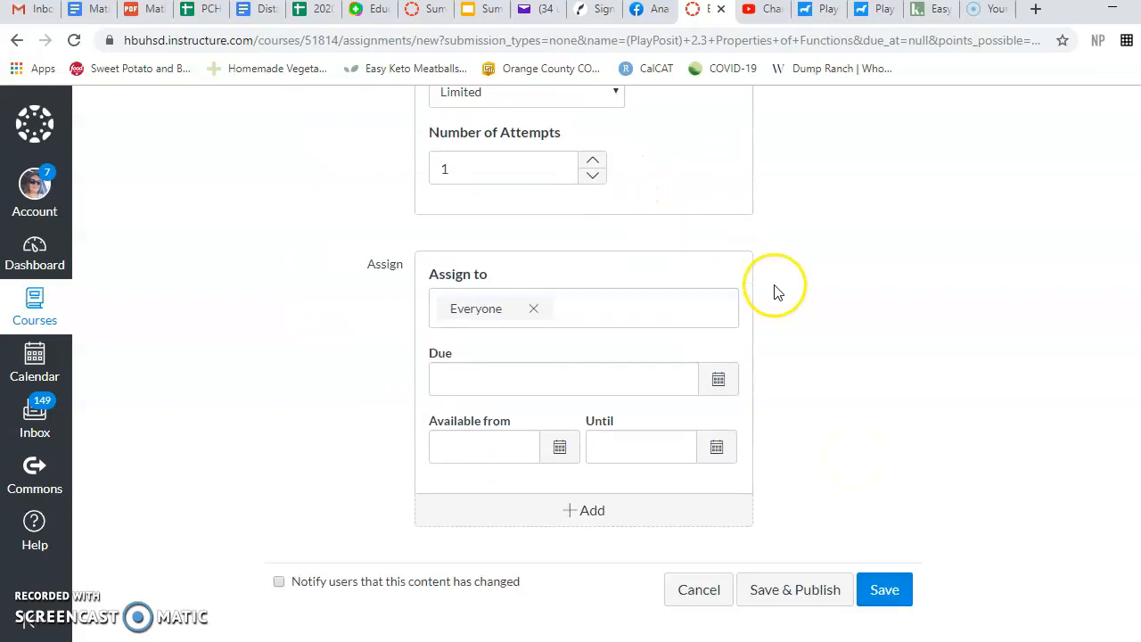
pyautogui.click(717, 374)
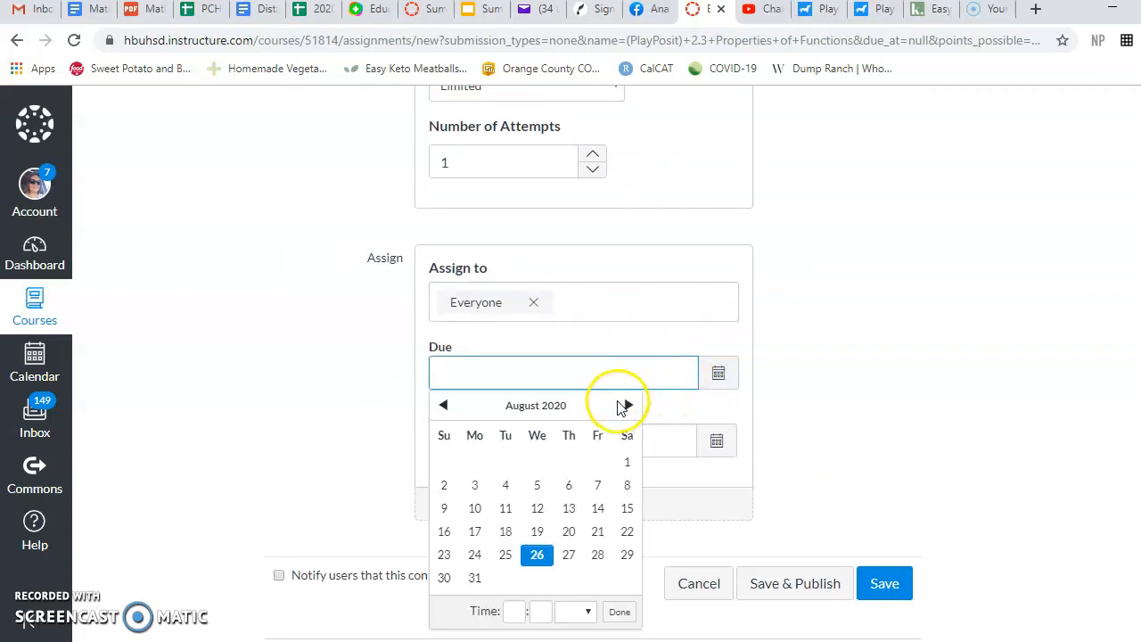
pyautogui.click(627, 406)
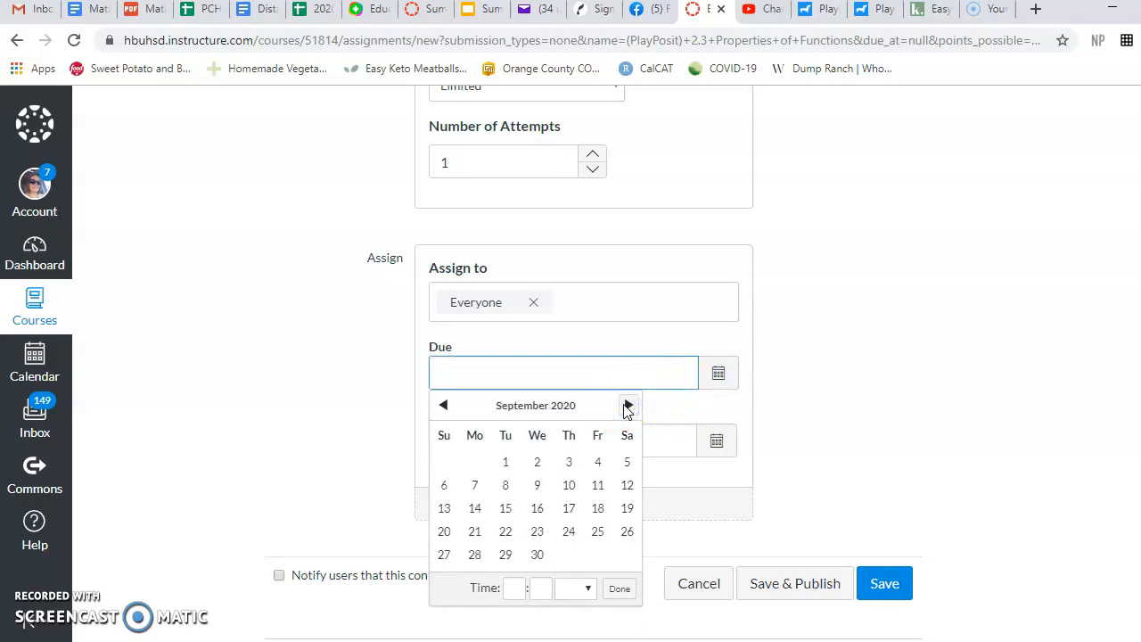
pyautogui.click(535, 512)
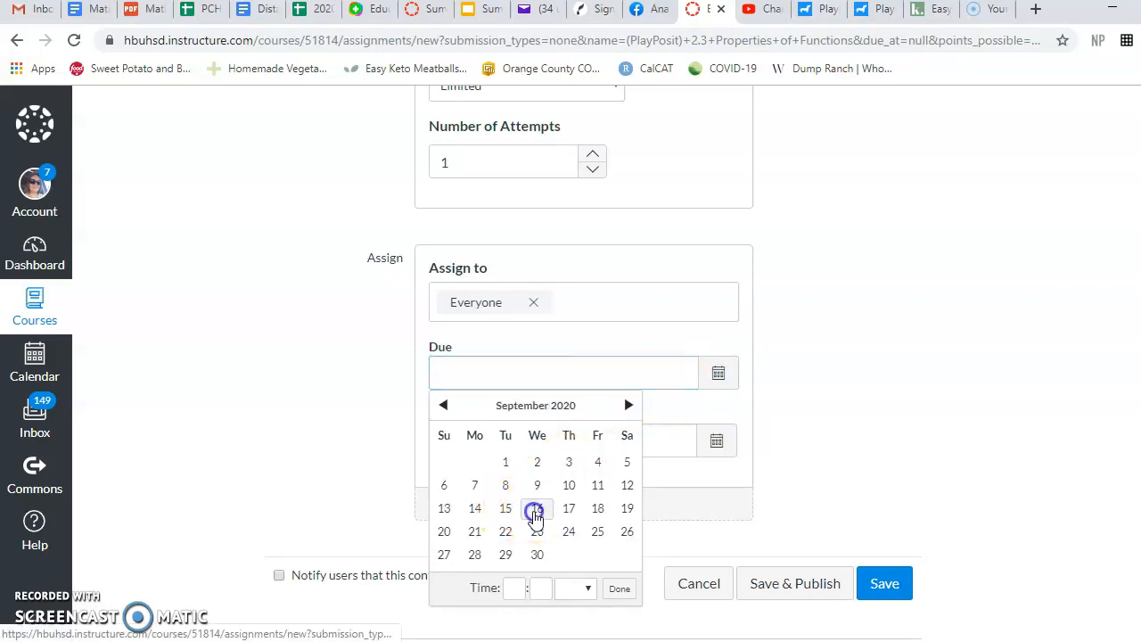
pyautogui.click(513, 585)
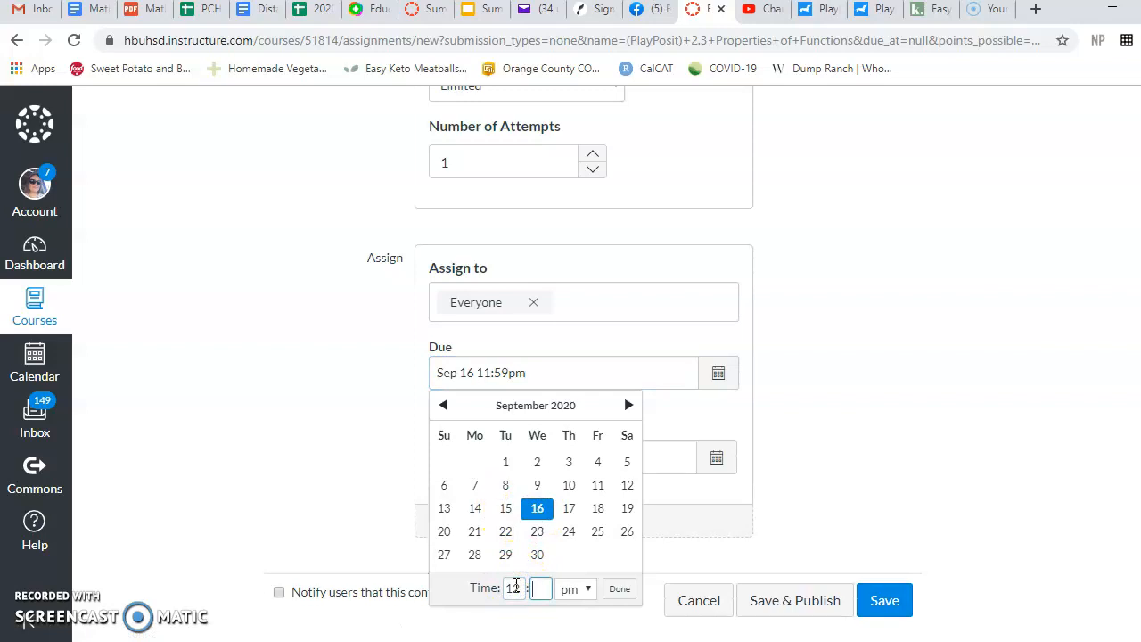
pyautogui.click(619, 588)
pyautogui.click(795, 601)
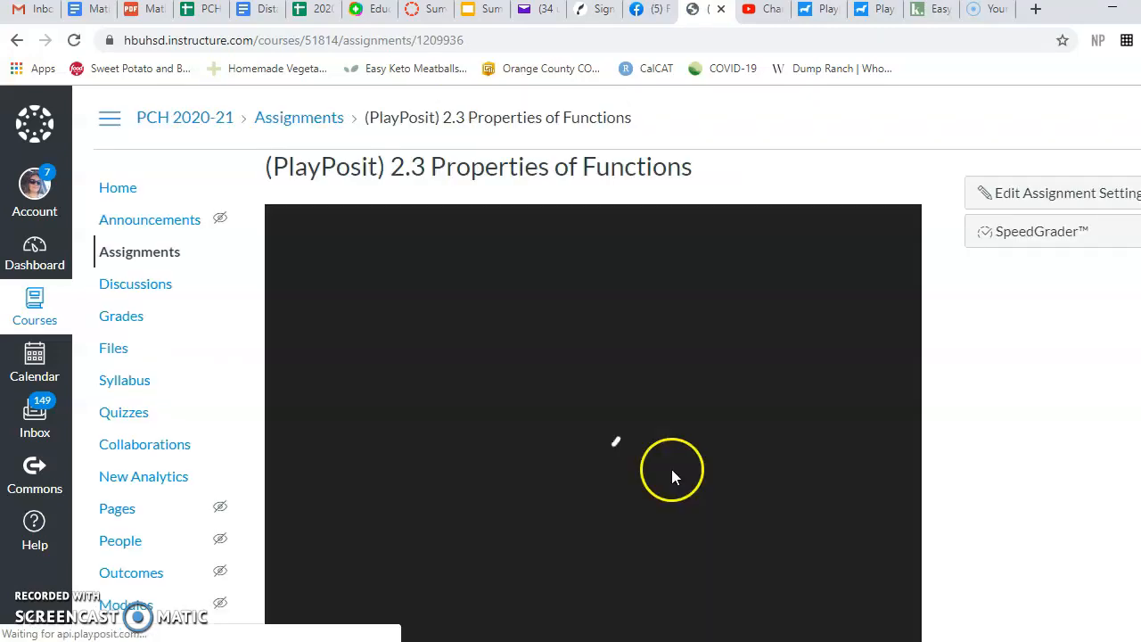
# Return from the published assignment to the course home page and switch the course to Student View.
pyautogui.scroll(-1, 671, 469)
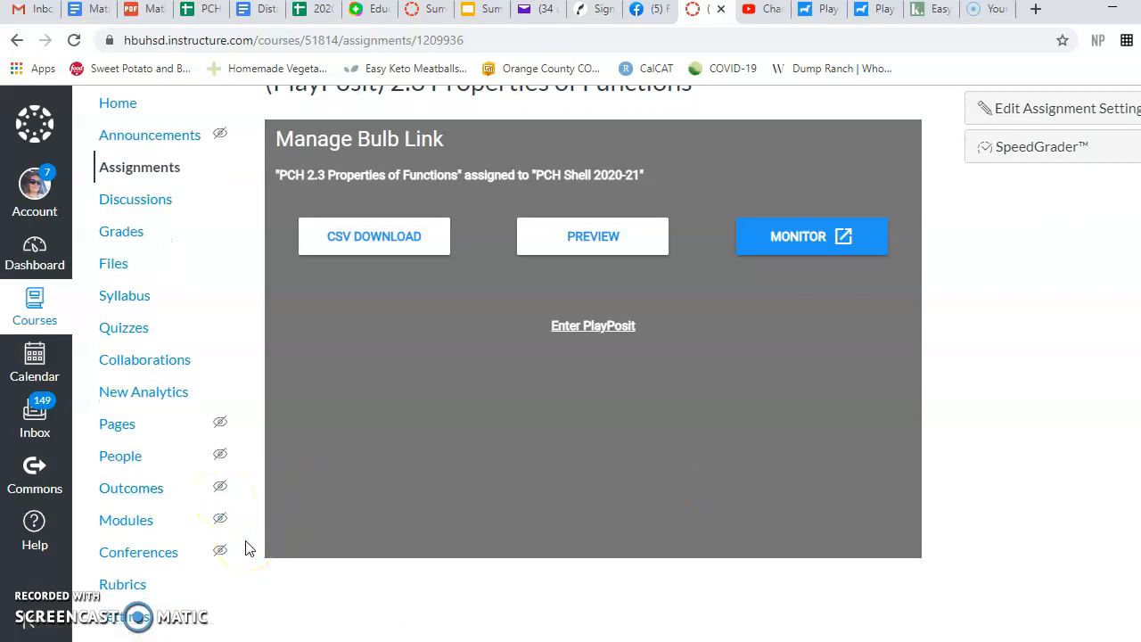
pyautogui.scroll(1, 248, 548)
pyautogui.click(129, 190)
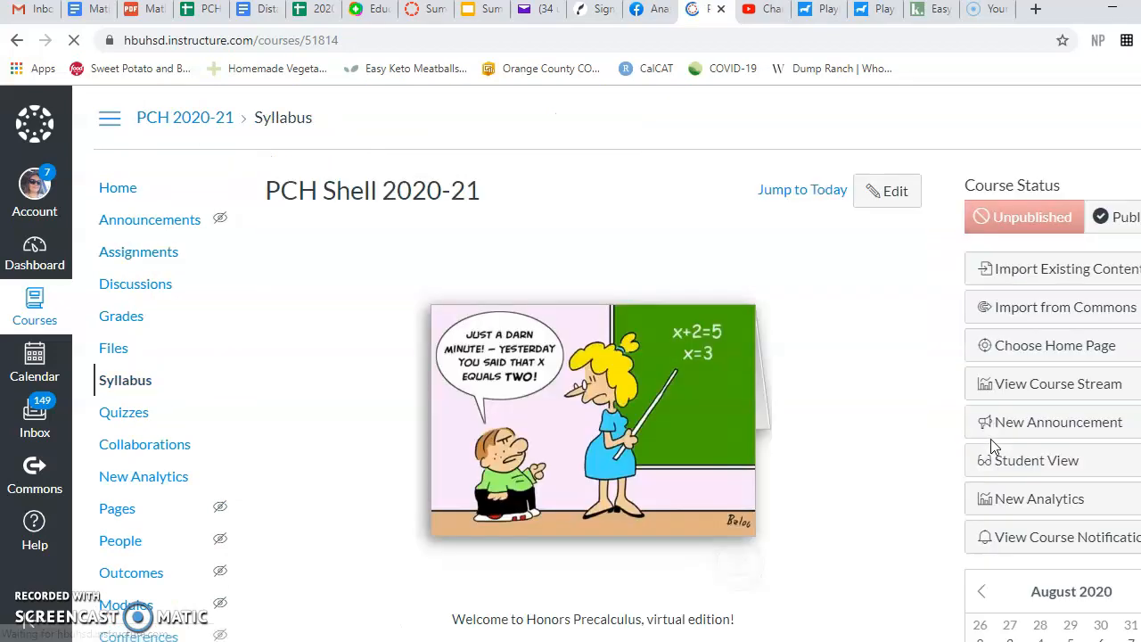
pyautogui.scroll(-2, 995, 446)
pyautogui.scroll(-15, 995, 445)
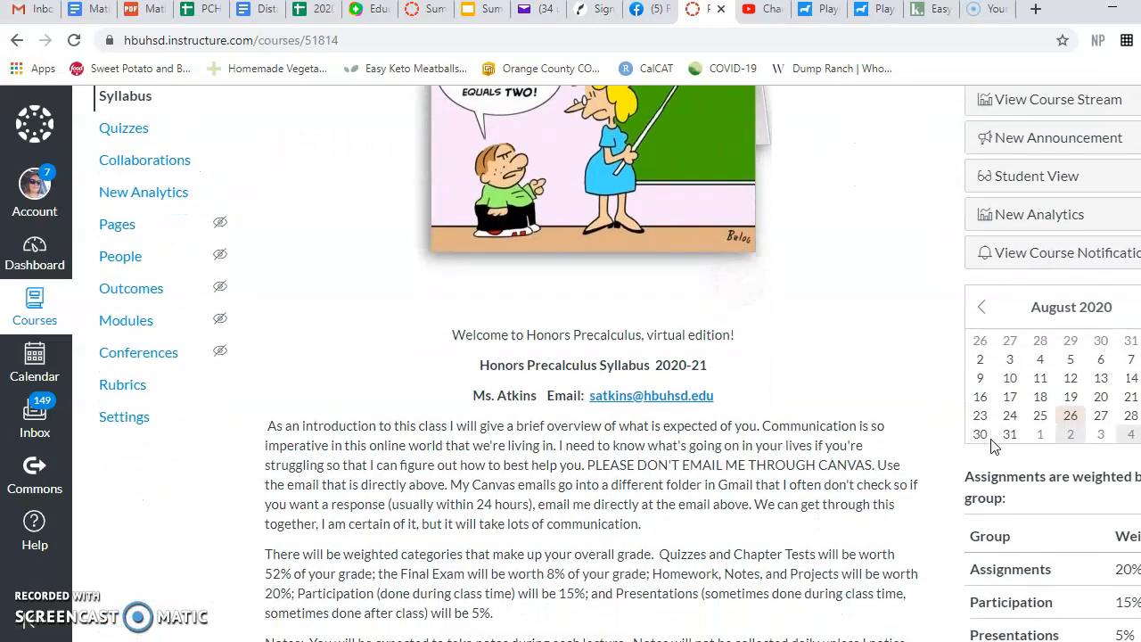
pyautogui.scroll(-10, 995, 445)
pyautogui.scroll(20, 994, 446)
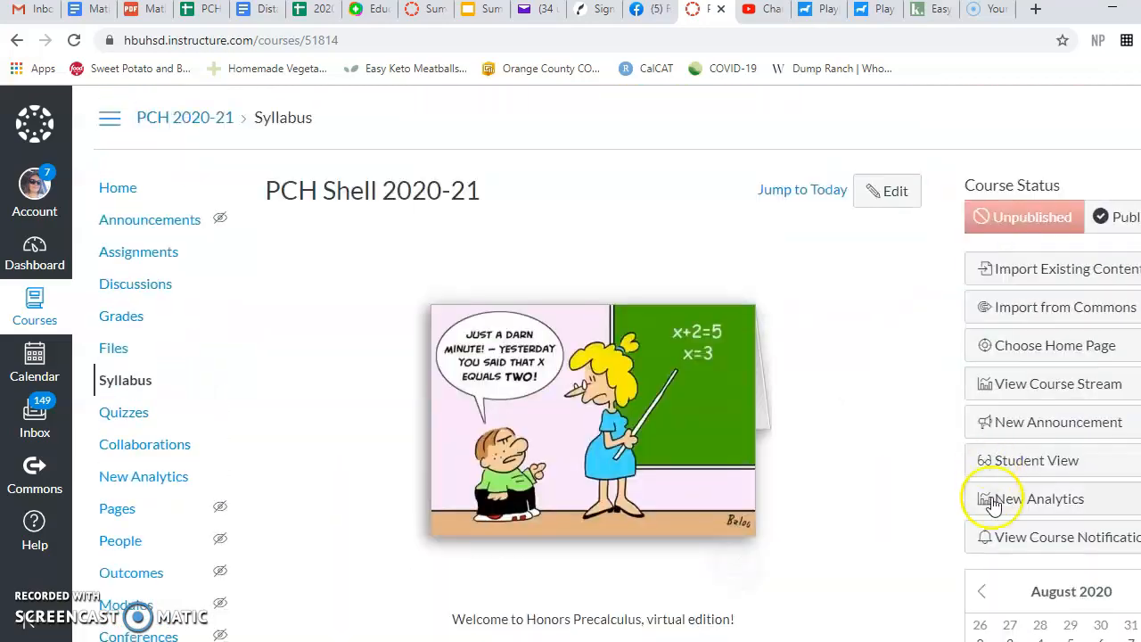
pyautogui.click(1005, 465)
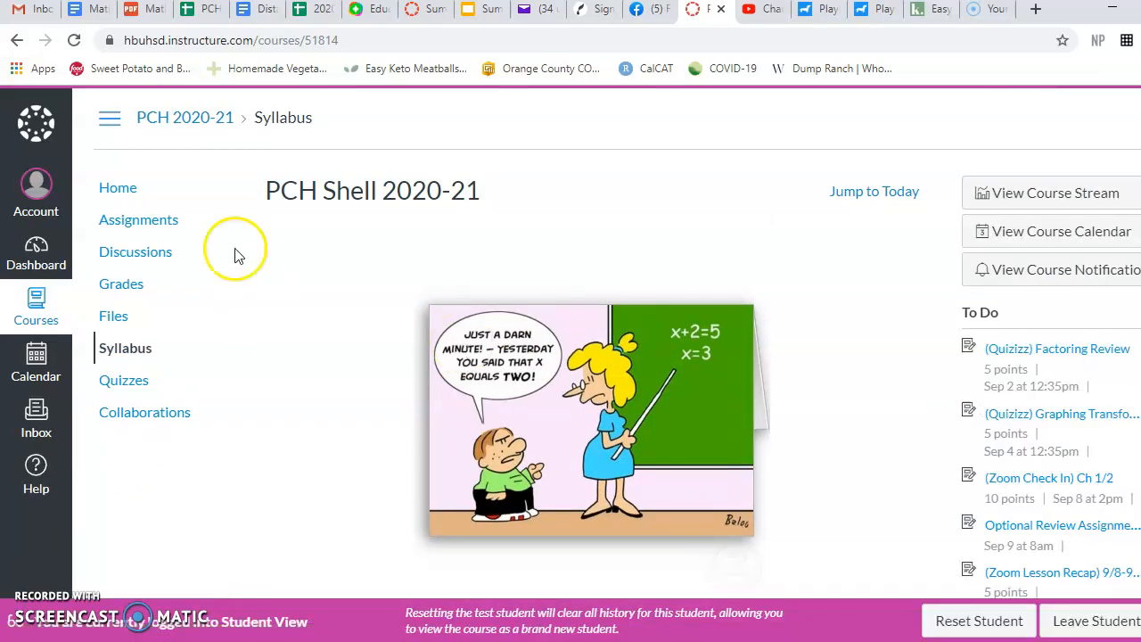
# As the test student, open (PlayPosit) 2.1 Functions Notes Part 1 from the course's assignments.
pyautogui.click(156, 223)
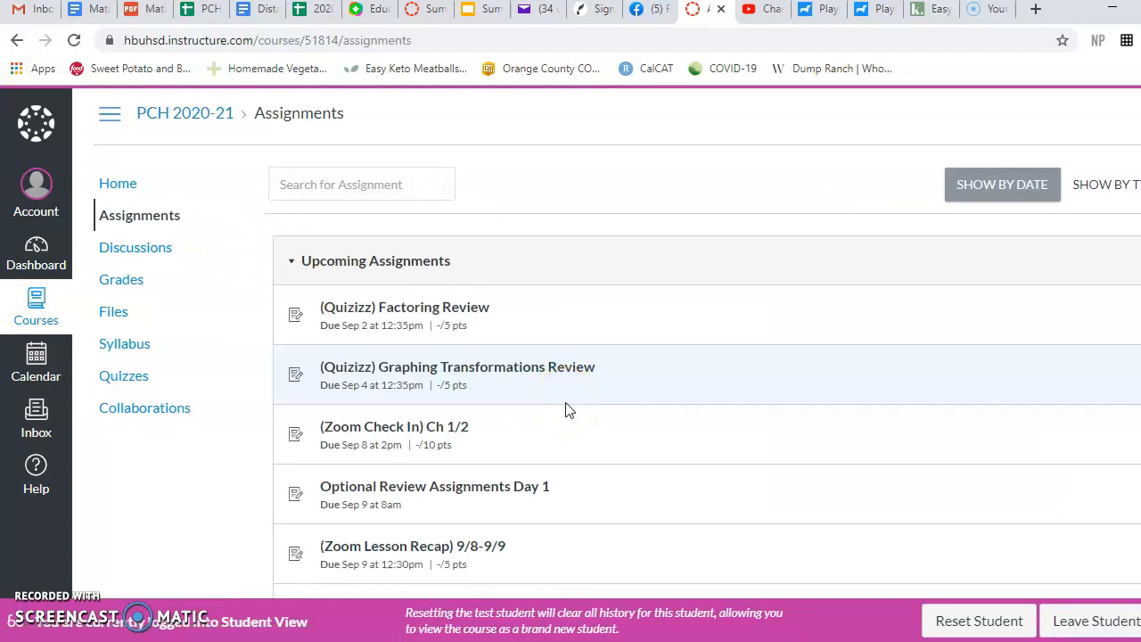
pyautogui.scroll(-3, 567, 409)
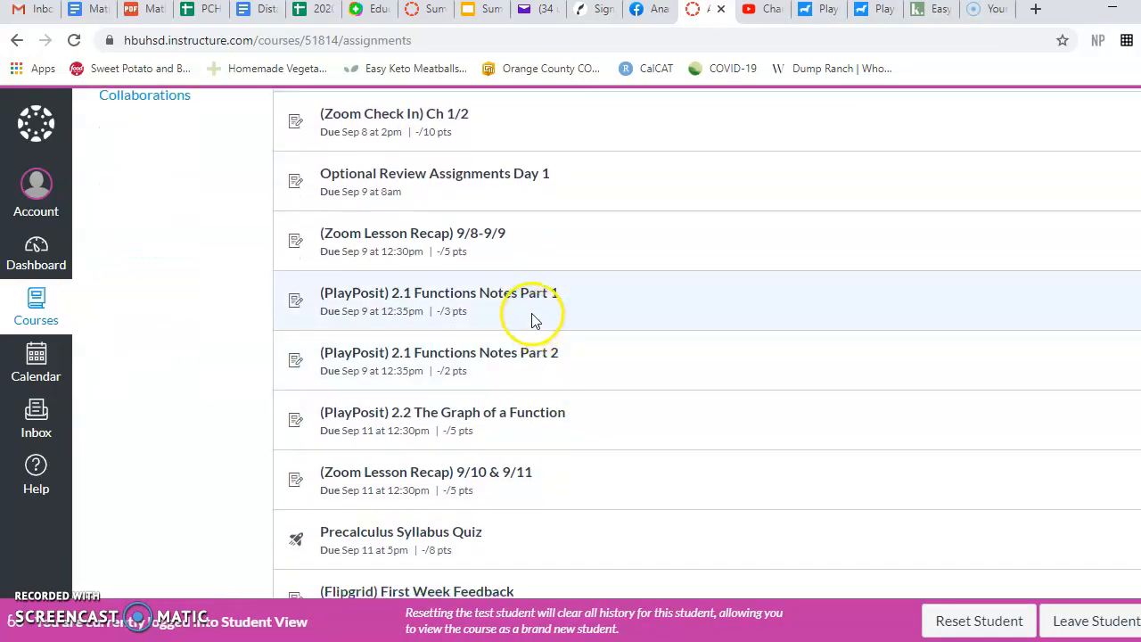
pyautogui.click(531, 300)
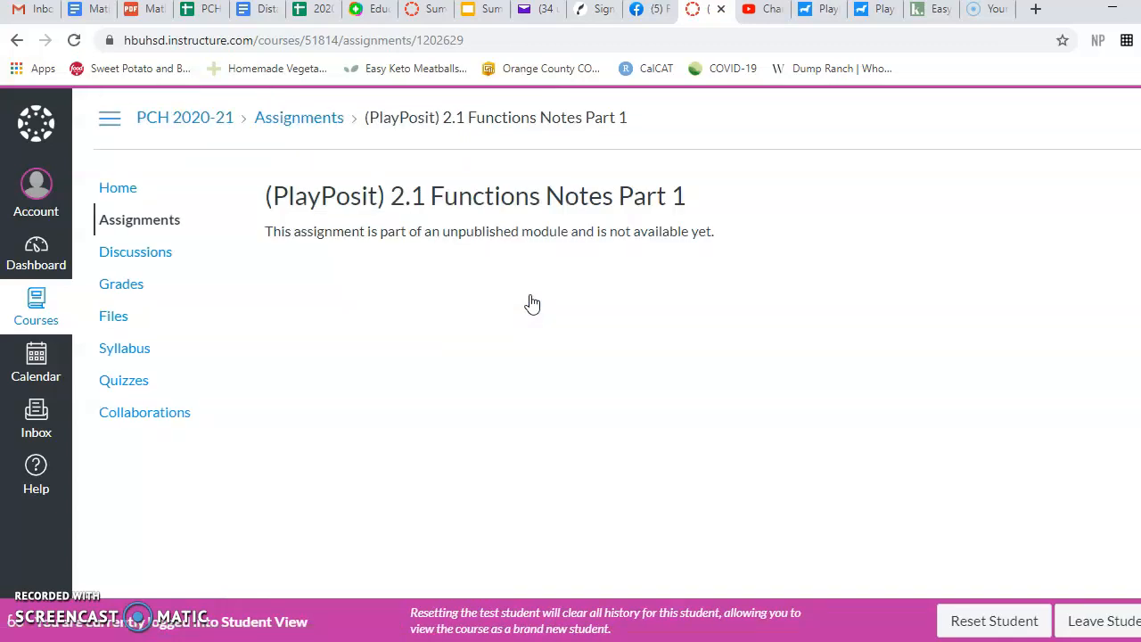
# Return to the course's assignments and open (PlayPosit) 2.3 Properties of Functions to view its bulb as a student.
pyautogui.click(155, 225)
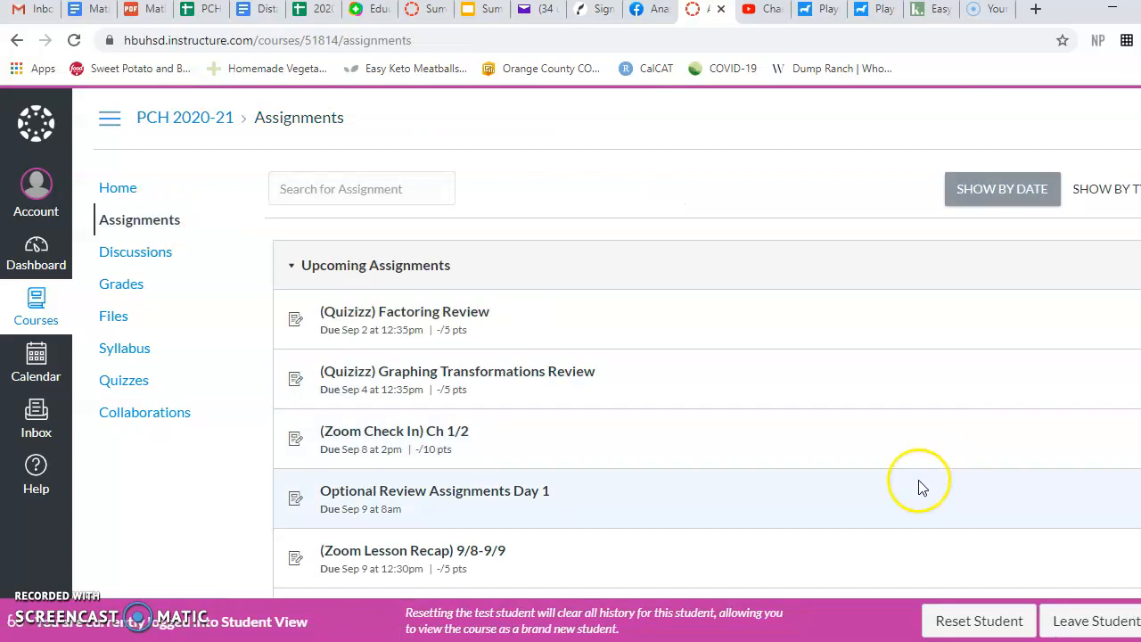
pyautogui.scroll(-3, 910, 490)
pyautogui.scroll(-4, 909, 491)
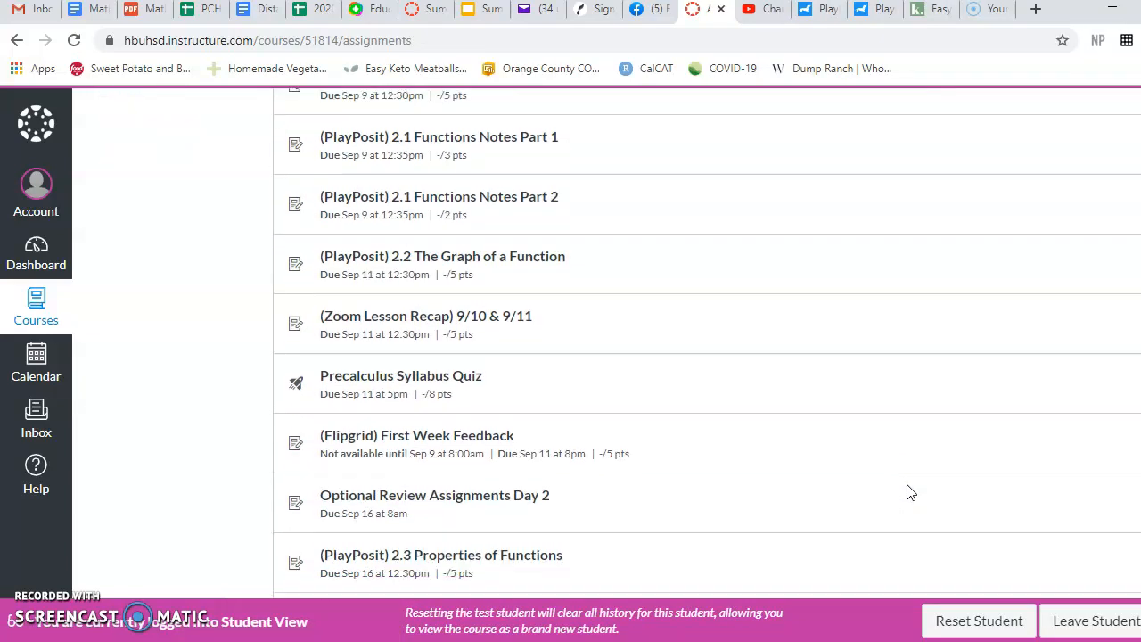
pyautogui.scroll(-1, 909, 493)
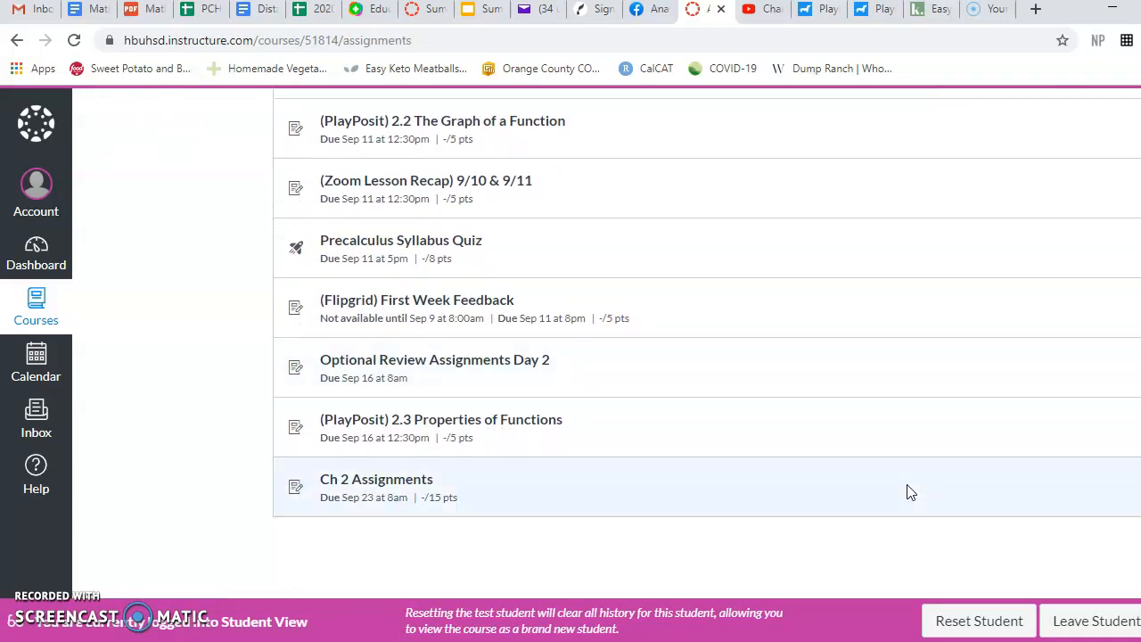
pyautogui.click(518, 426)
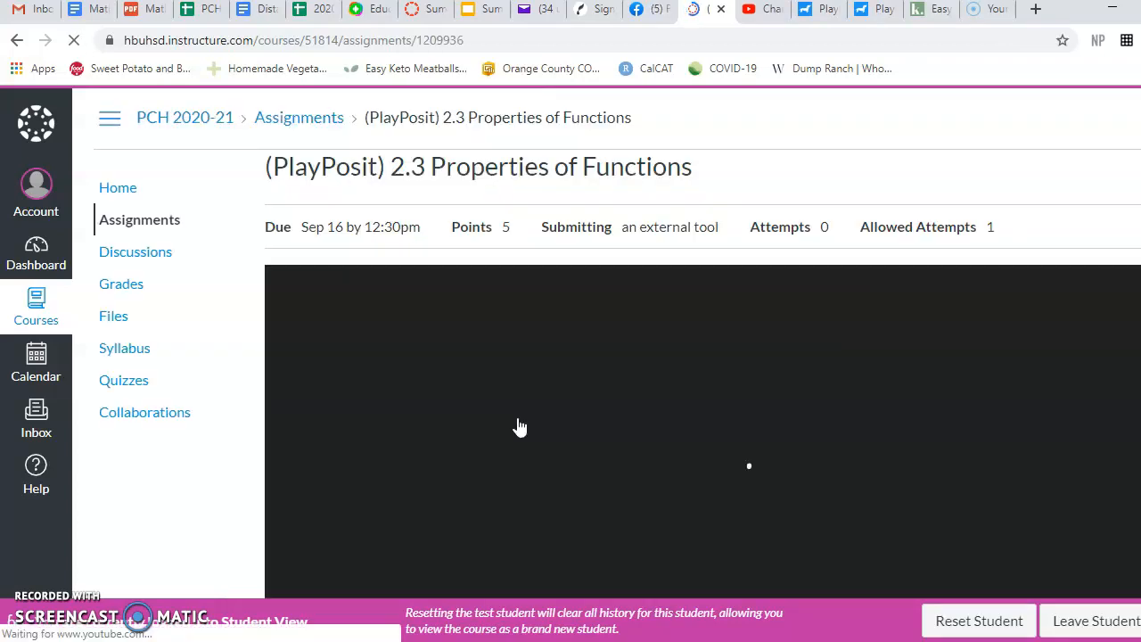
pyautogui.scroll(-1, 520, 427)
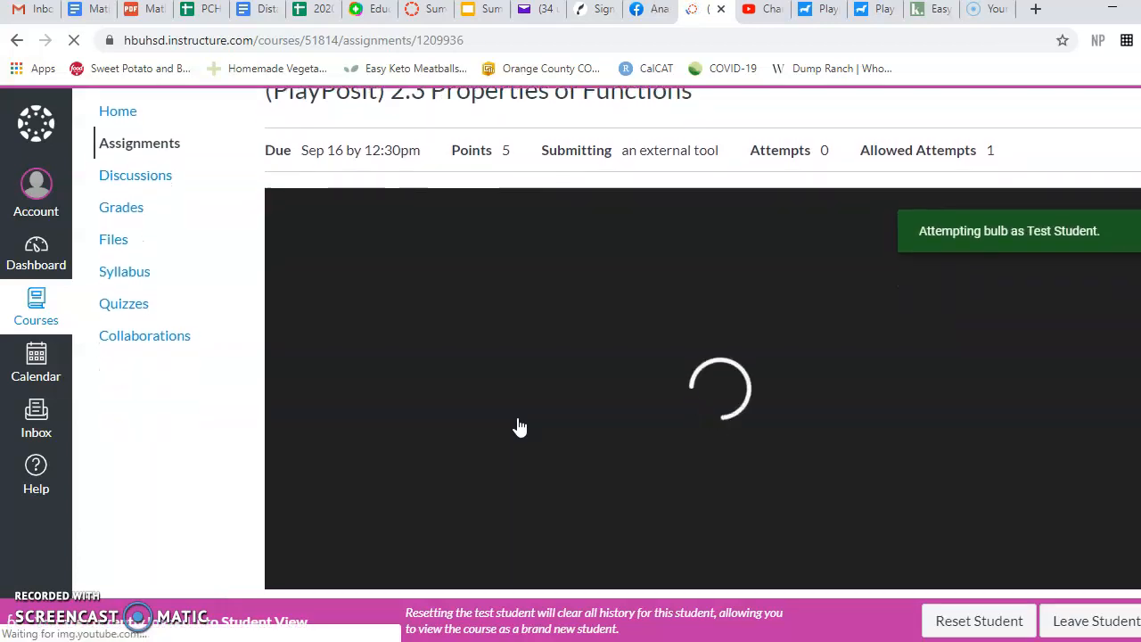